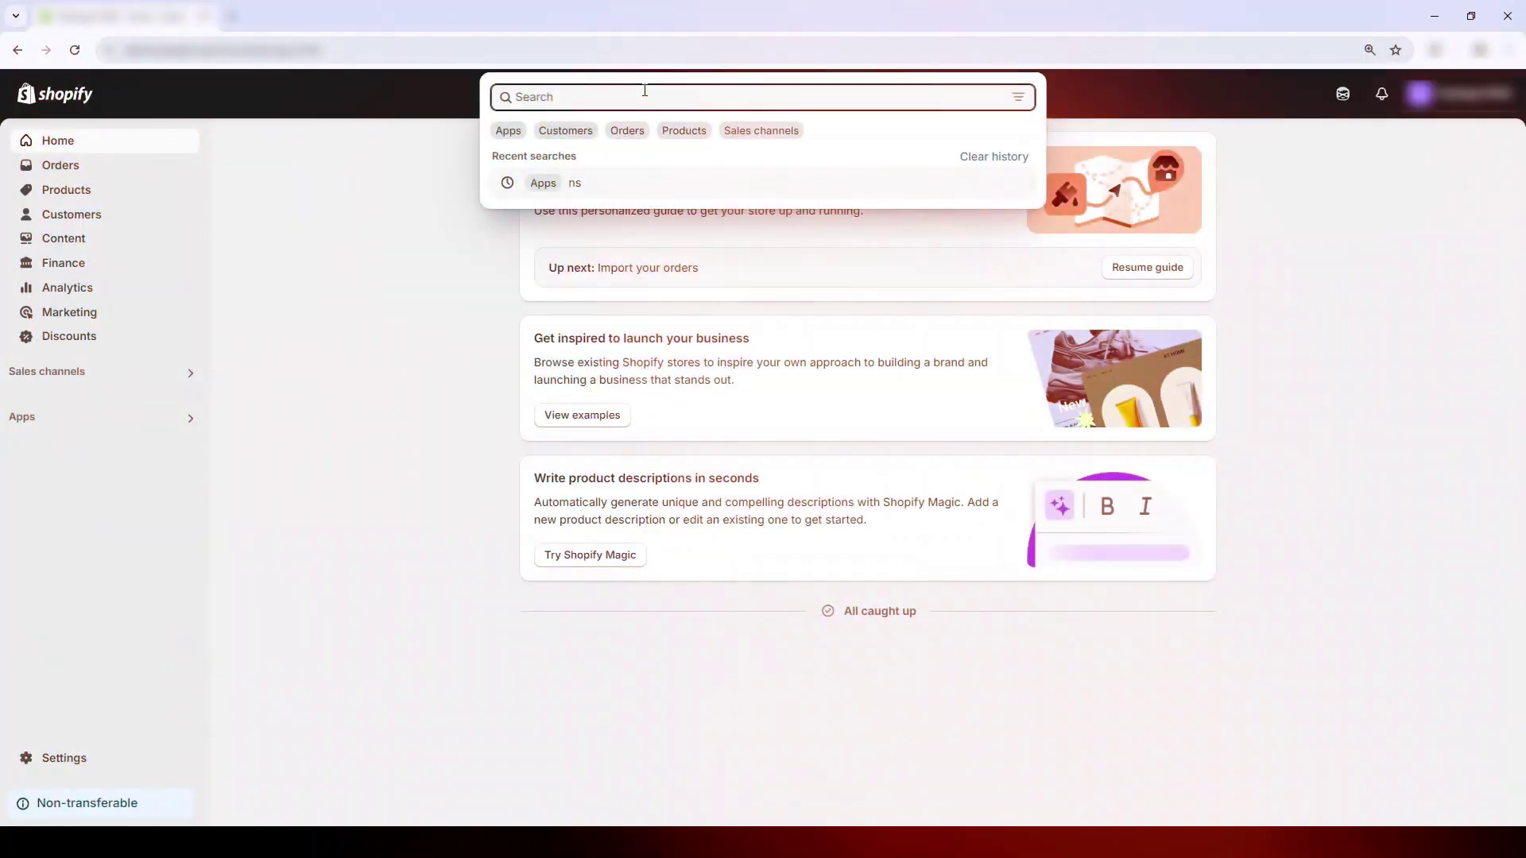
Step: Search the Shopify App Store for 'ns color swatch variant image'
type("ns color")
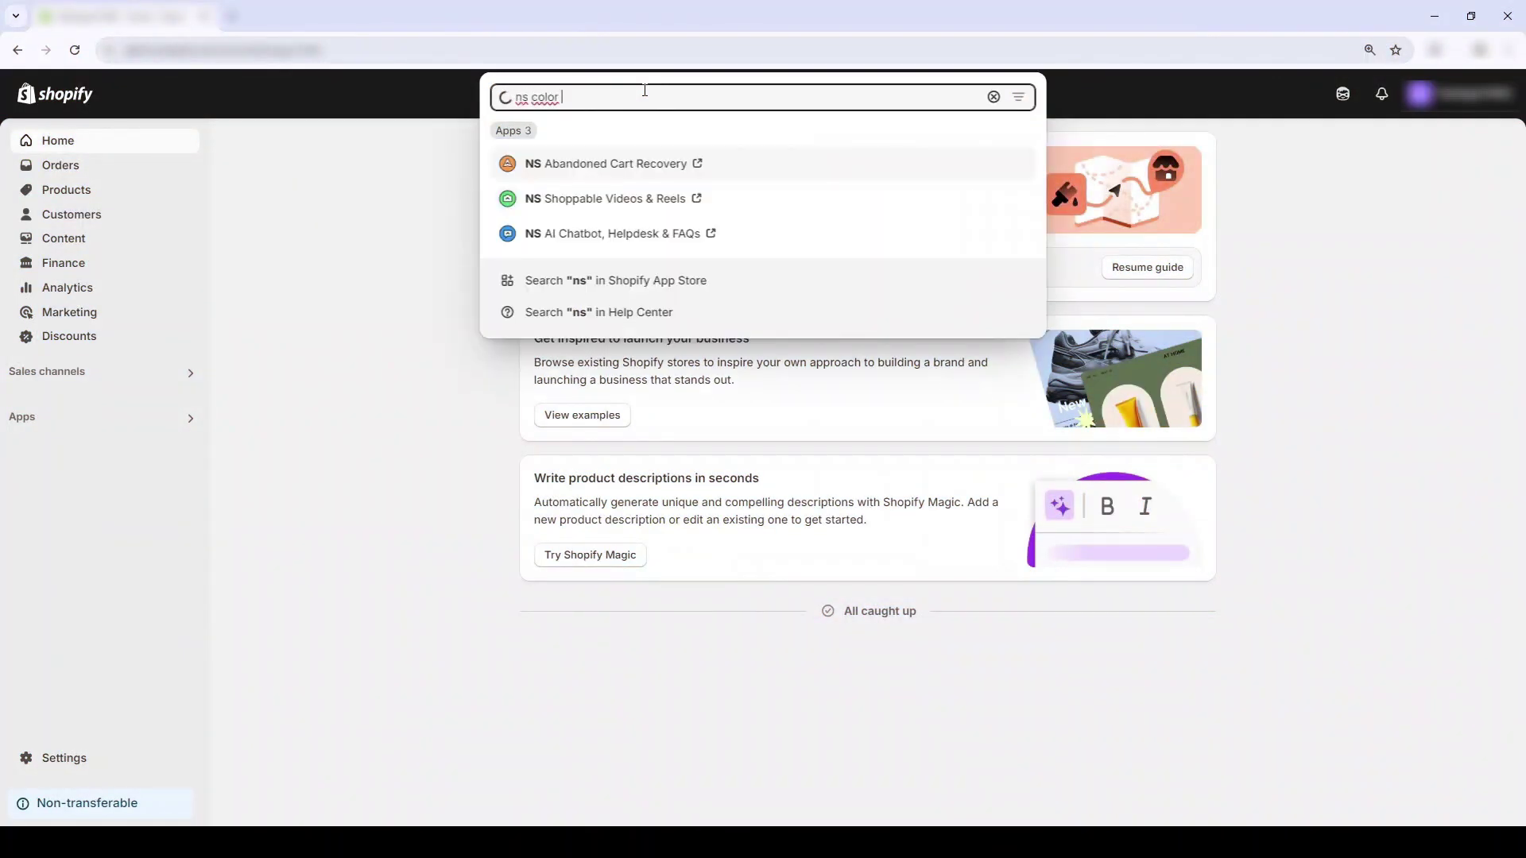
type(" swatch v")
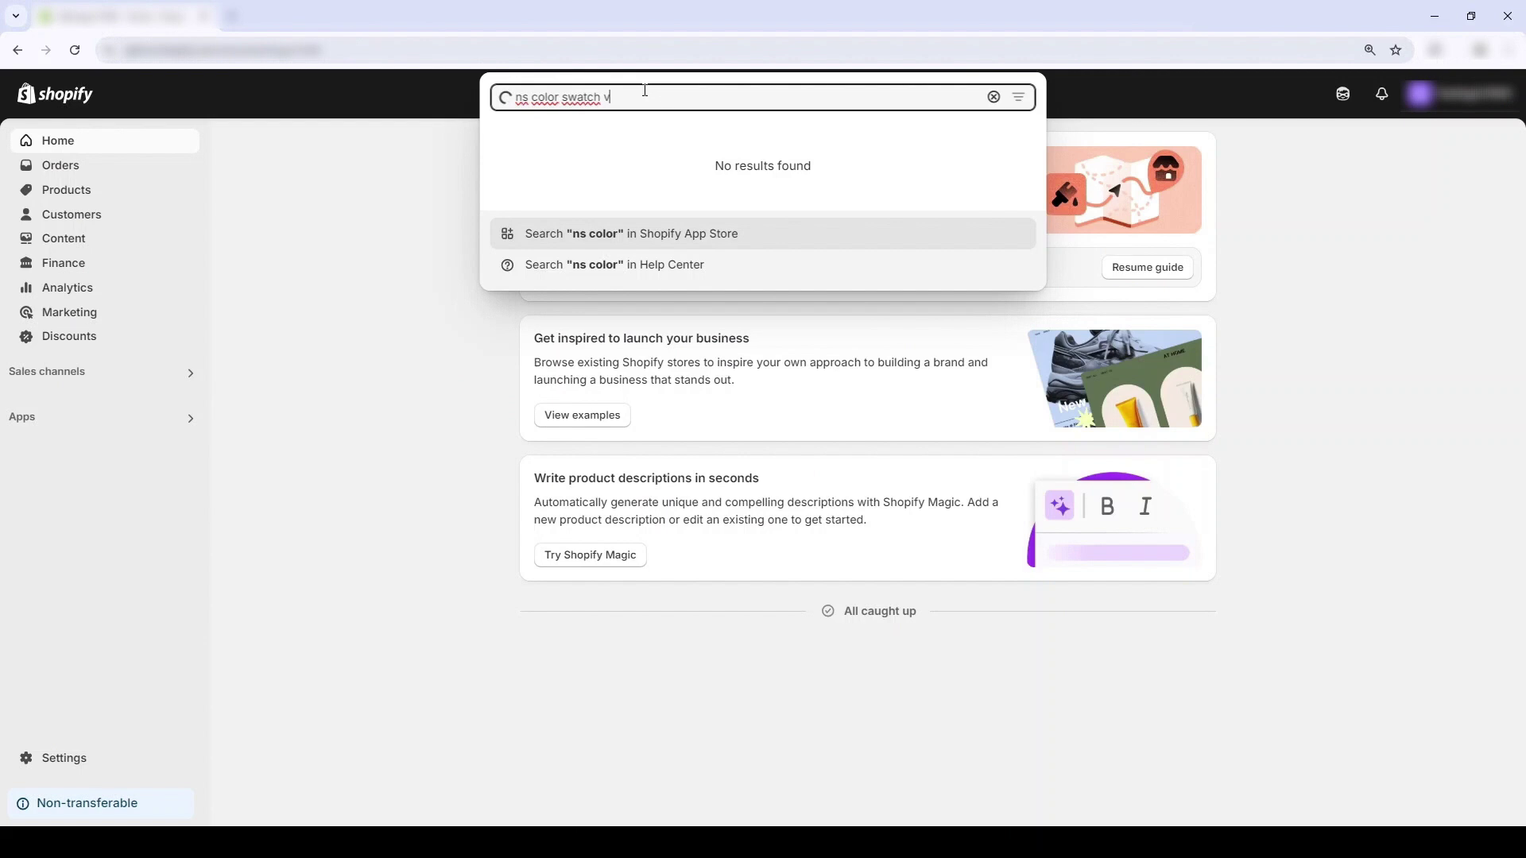
type("ariant ima")
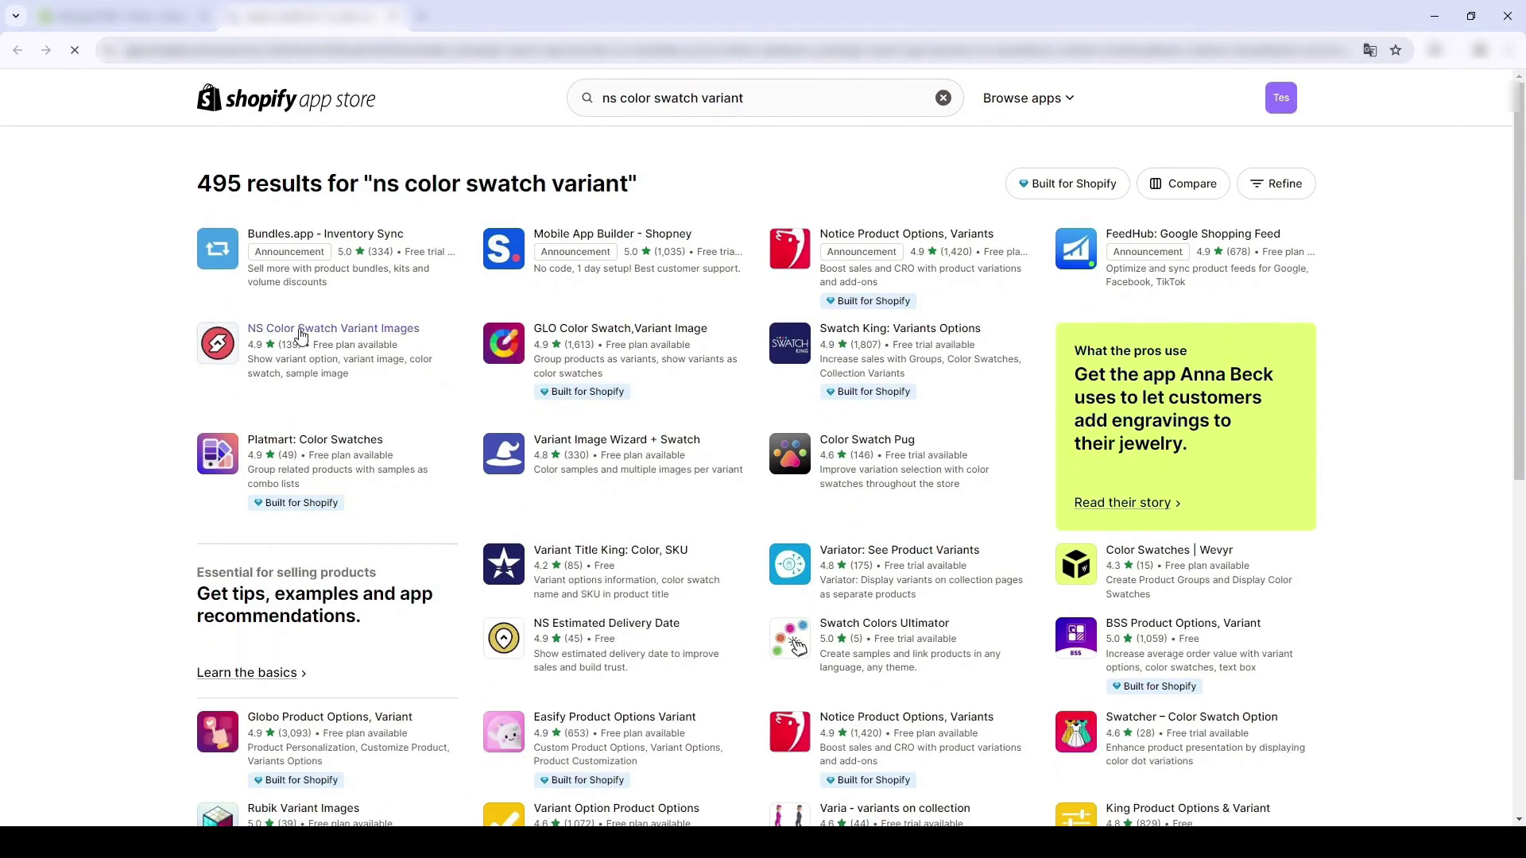
Step: Install the NS Color Swatch Variant Images app and approve its data access permissions
left_click(300, 330)
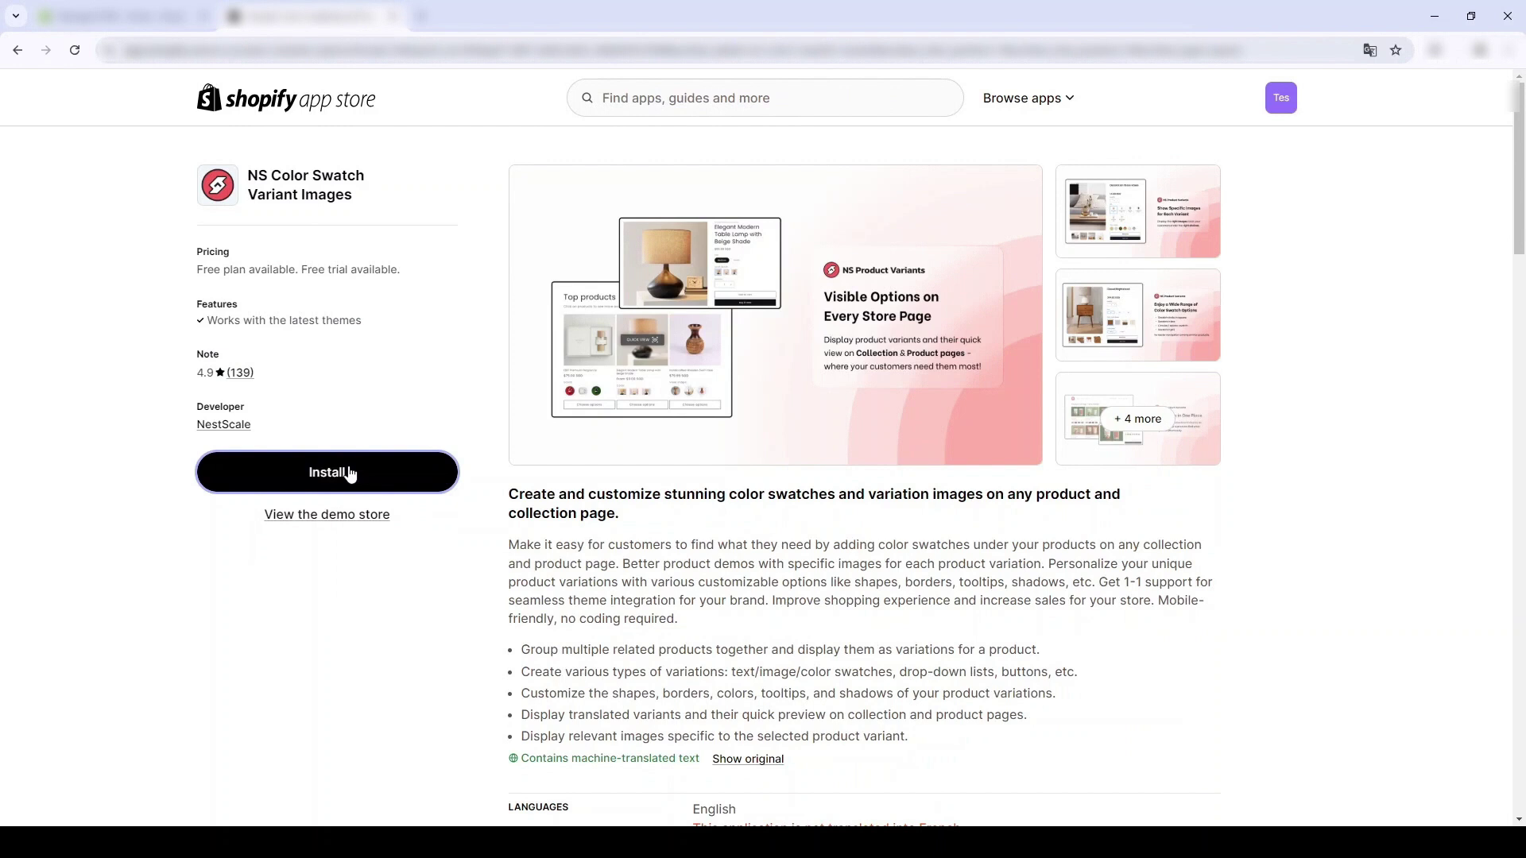
left_click(350, 474)
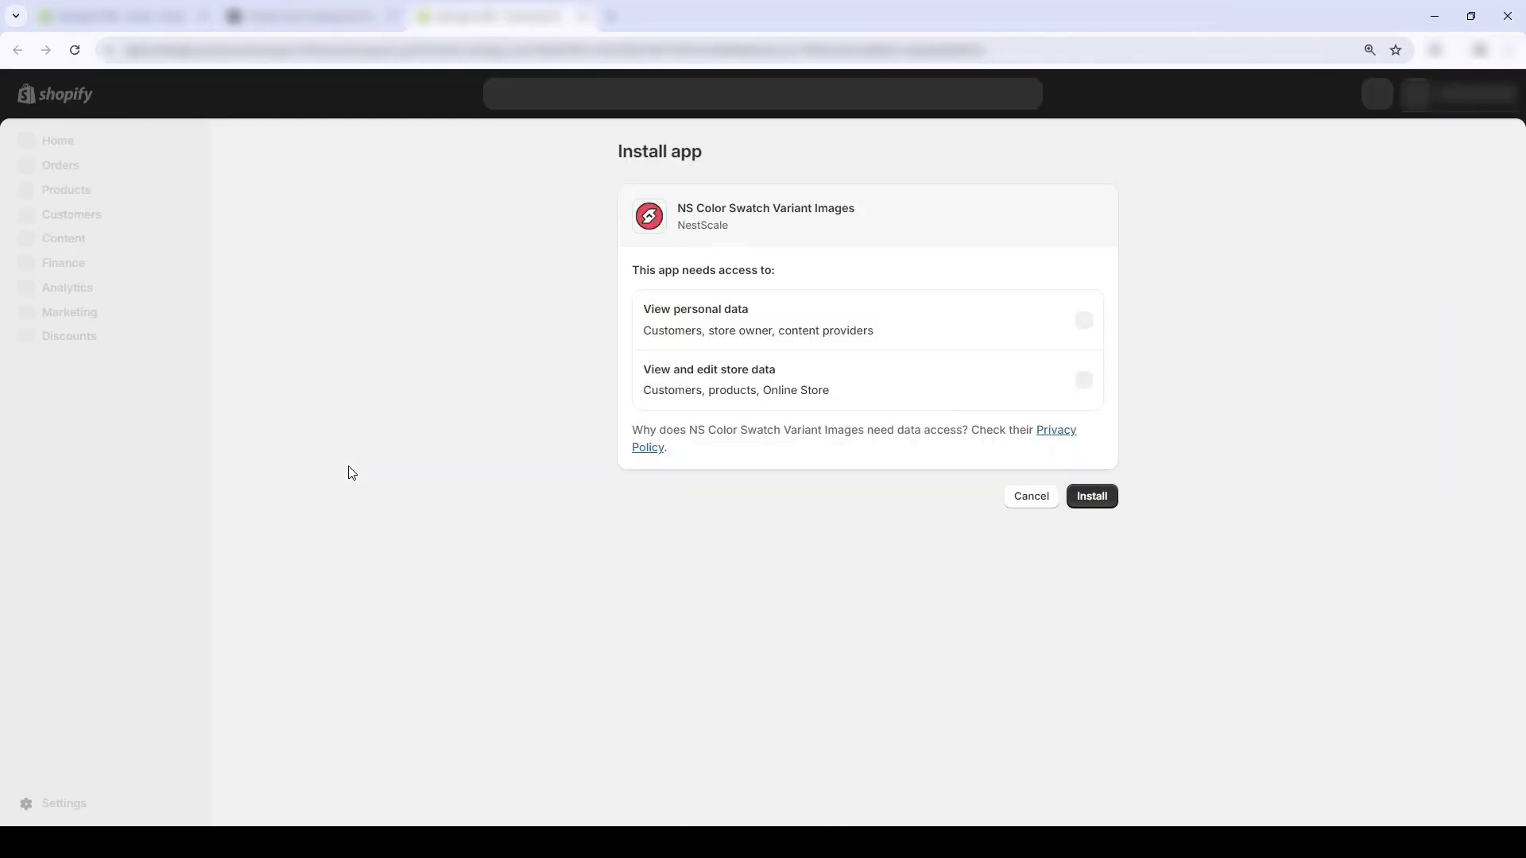
left_click(1094, 495)
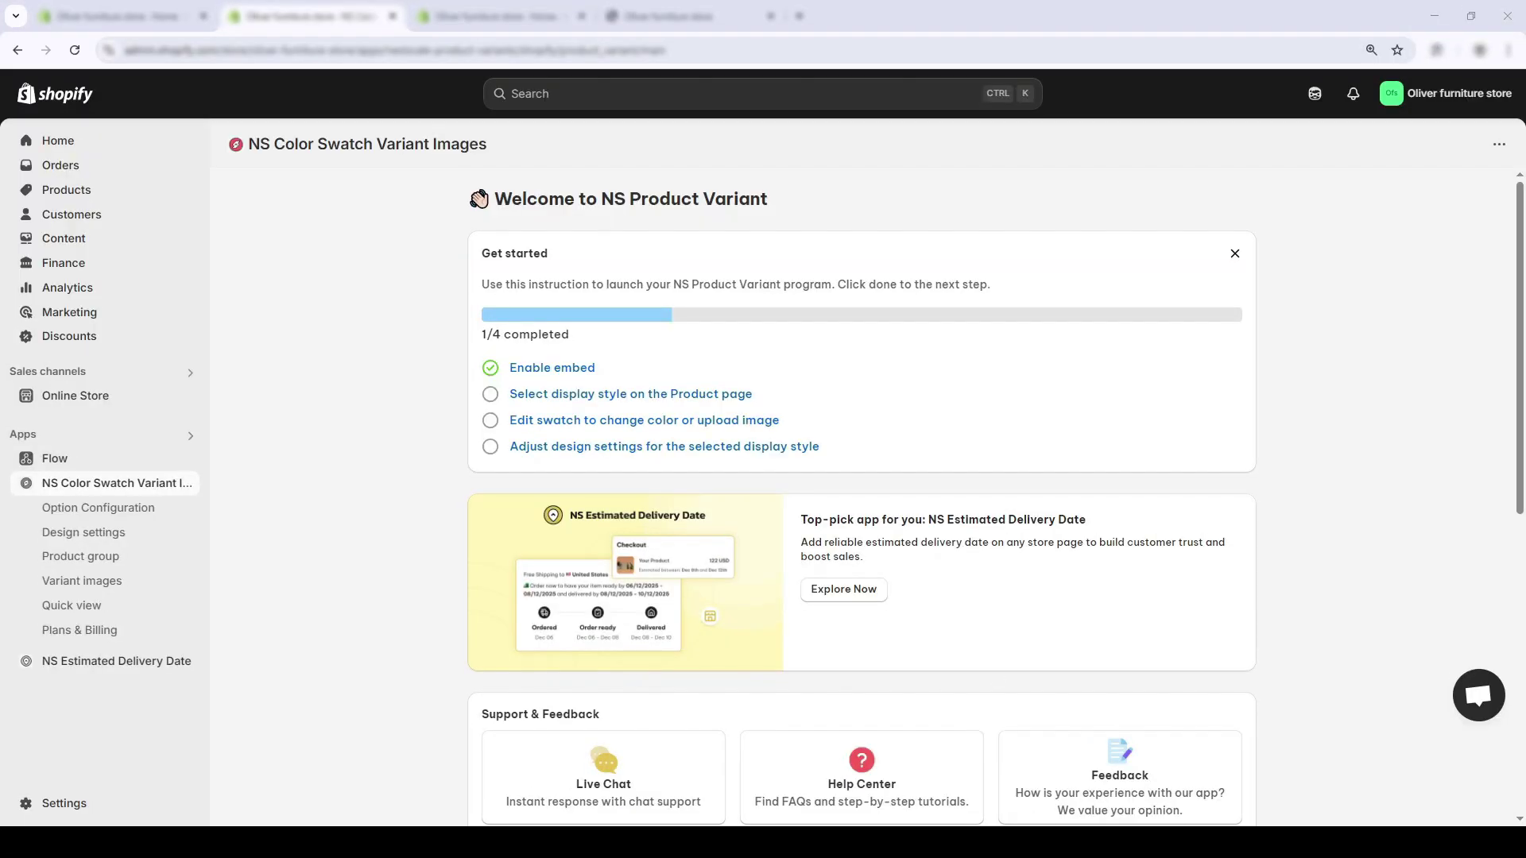
Step: Check the Swivel chair's white and black Color variants, then return to the admin Home page
left_click(113, 196)
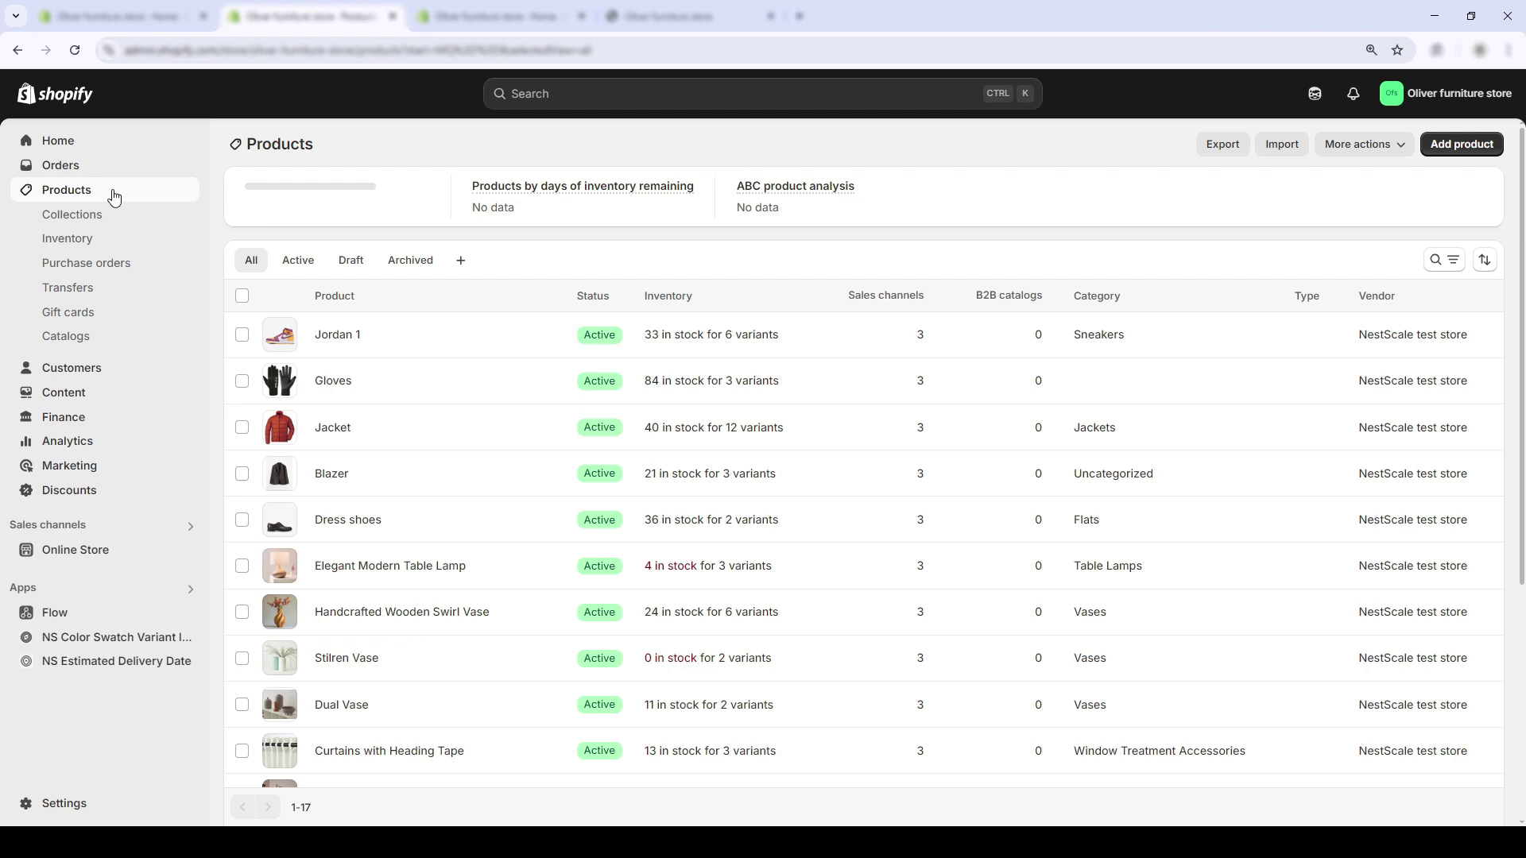
scroll(354, 589, "down", 4)
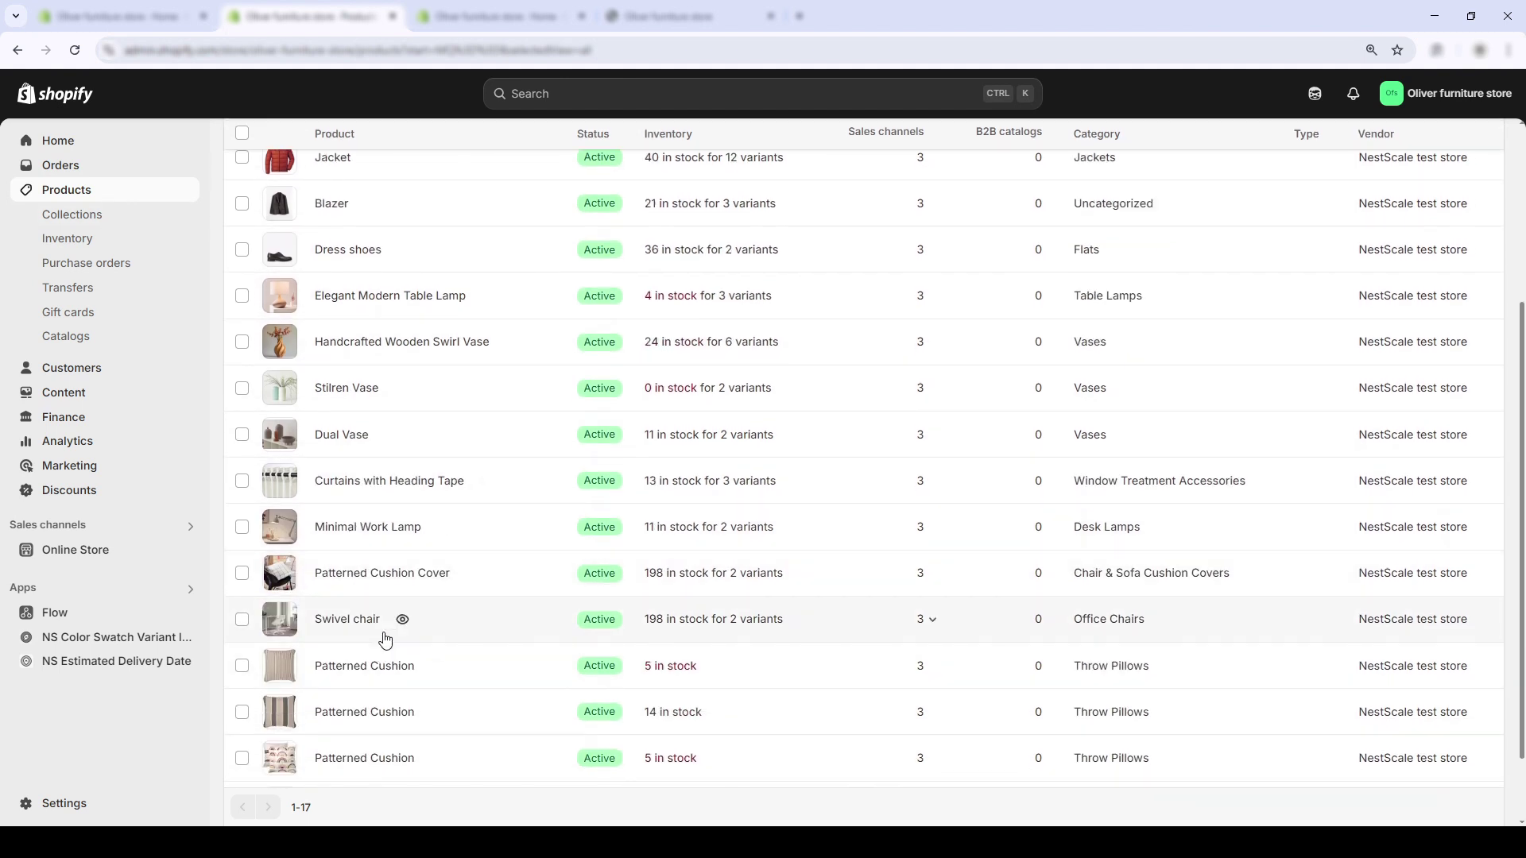
left_click(382, 635)
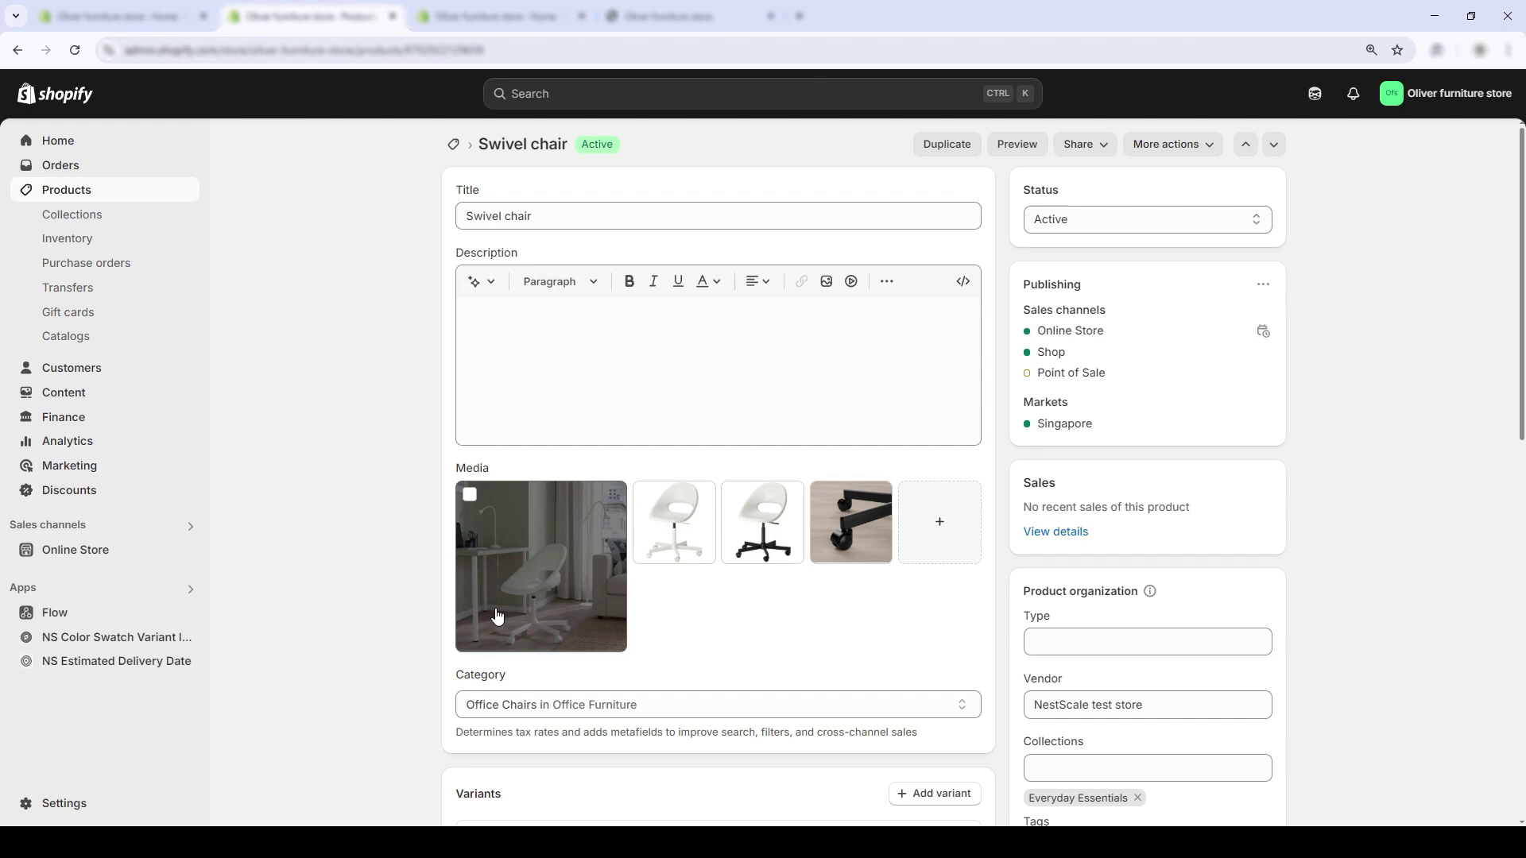
scroll(807, 633, "down", 4)
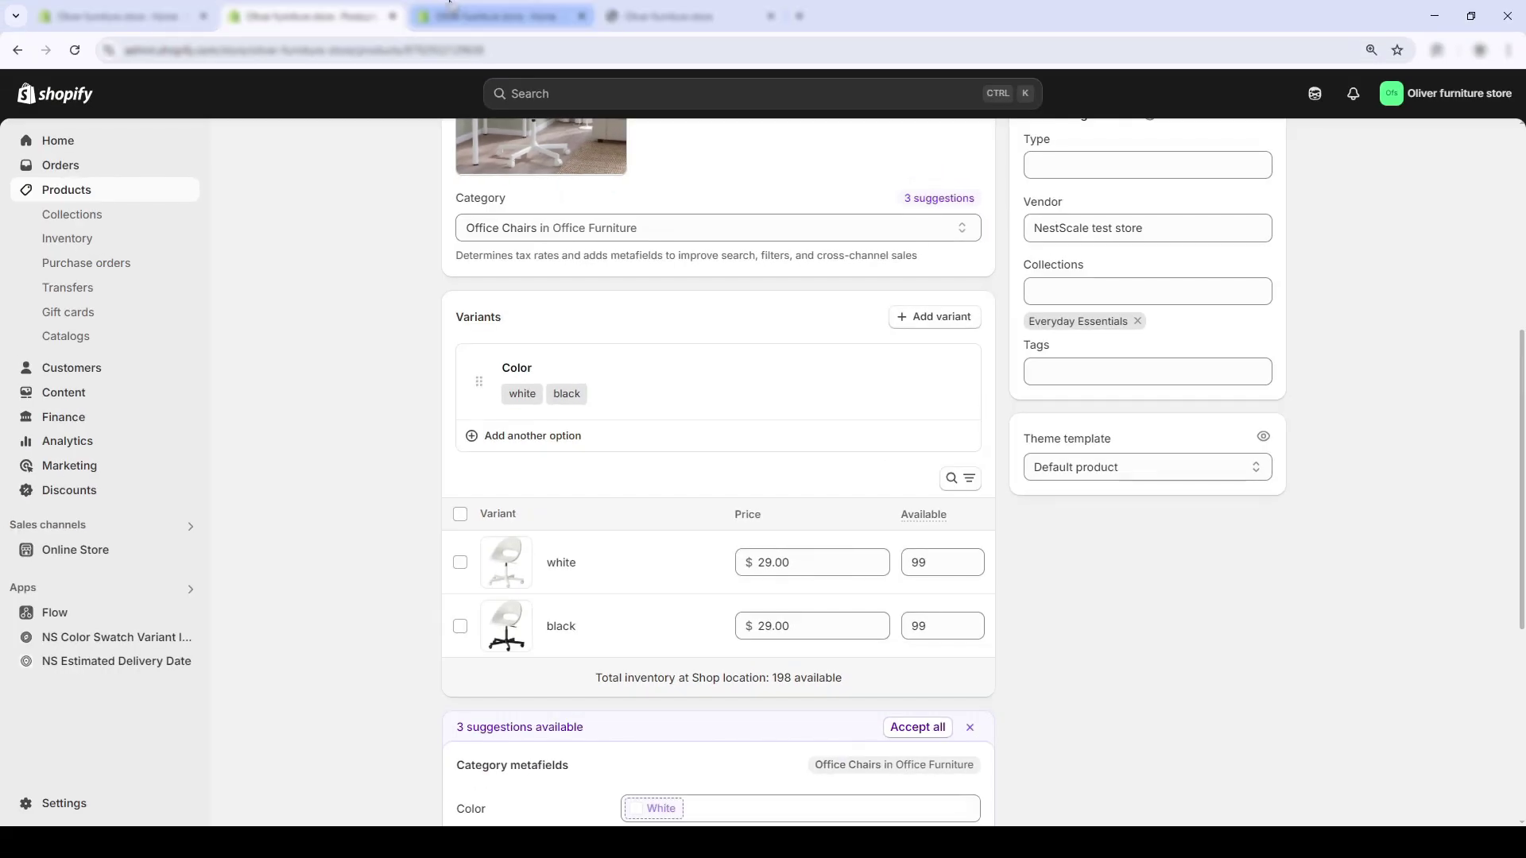
left_click(449, 15)
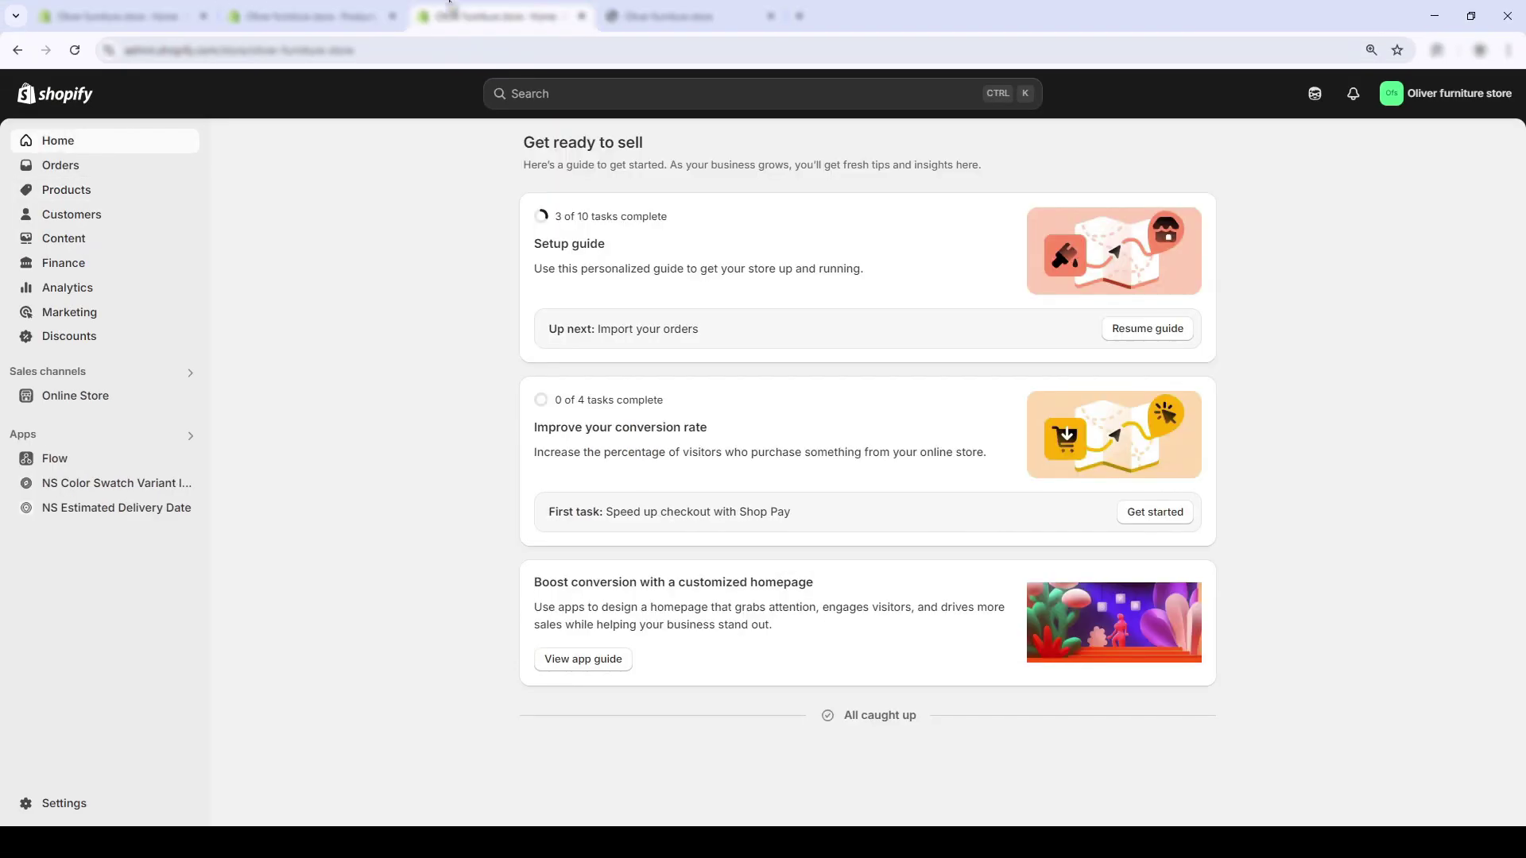
Step: Sync the Swivel chair into the NS Color Swatch option configuration, adding its Color option
left_click(130, 487)
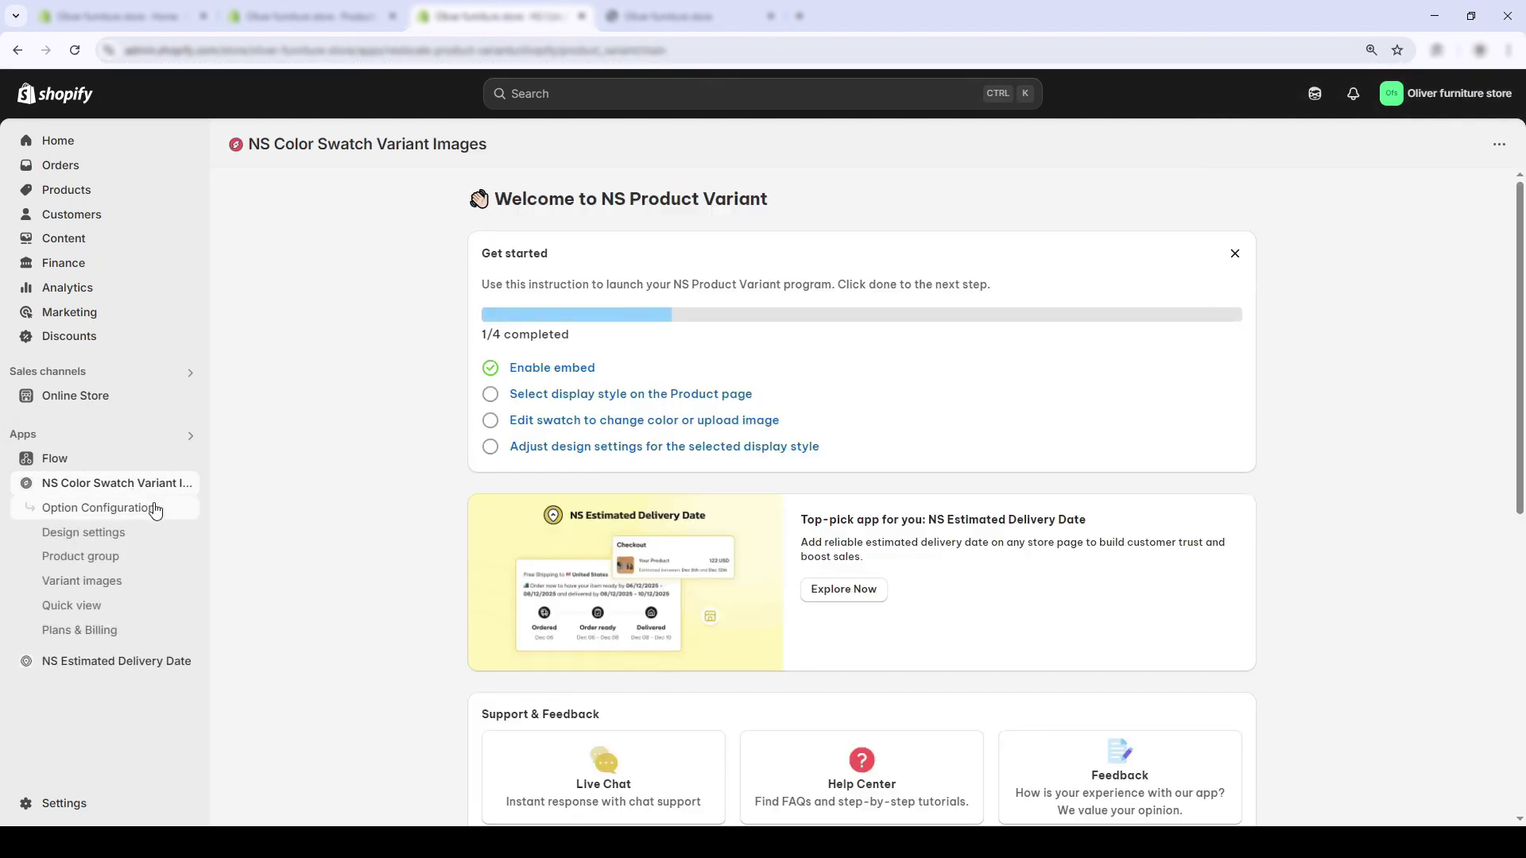
left_click(156, 509)
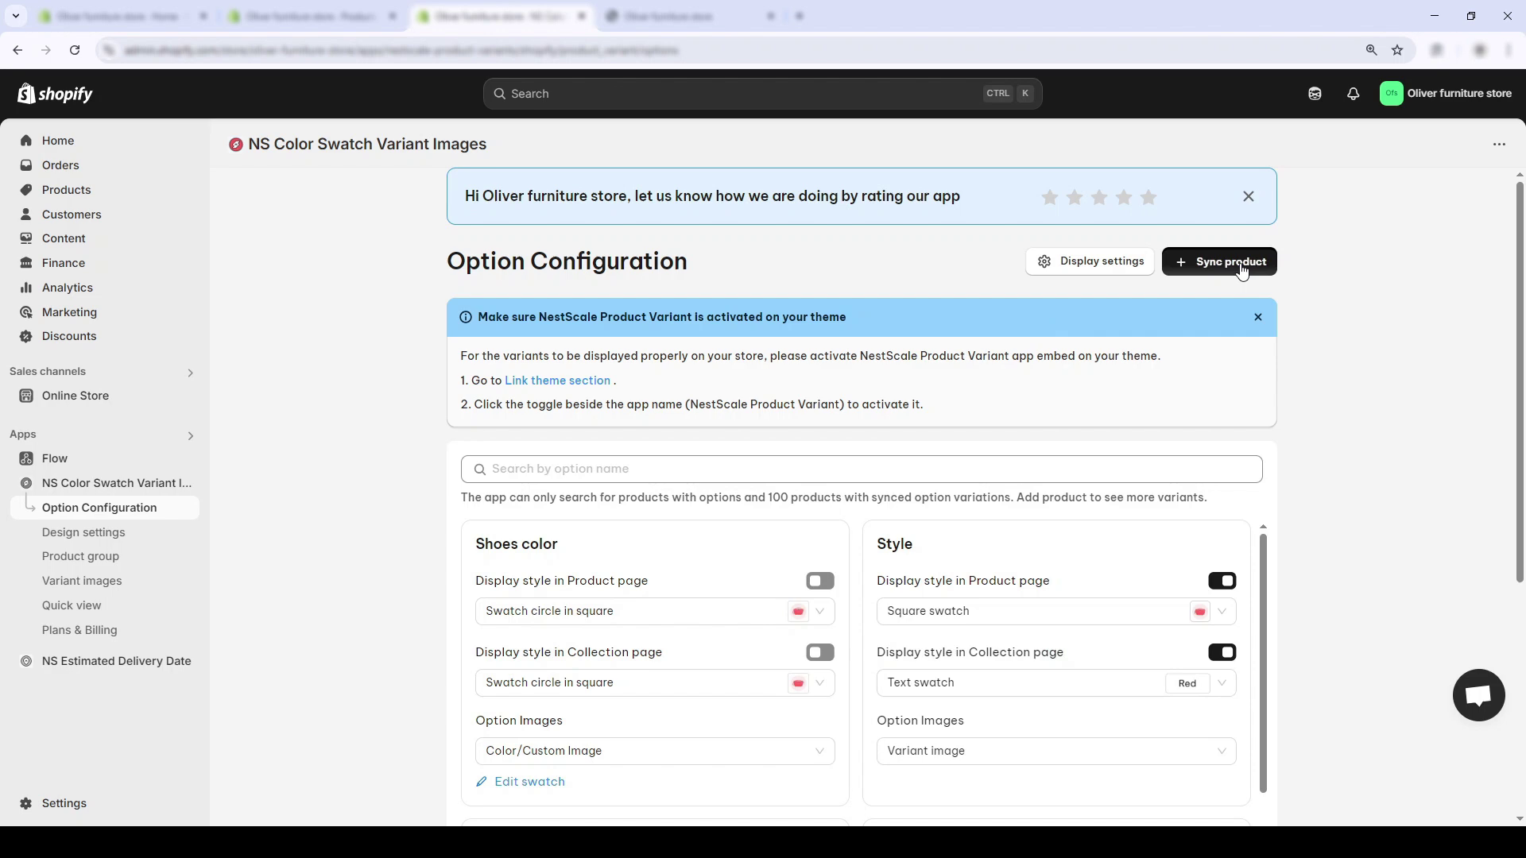
left_click(1231, 261)
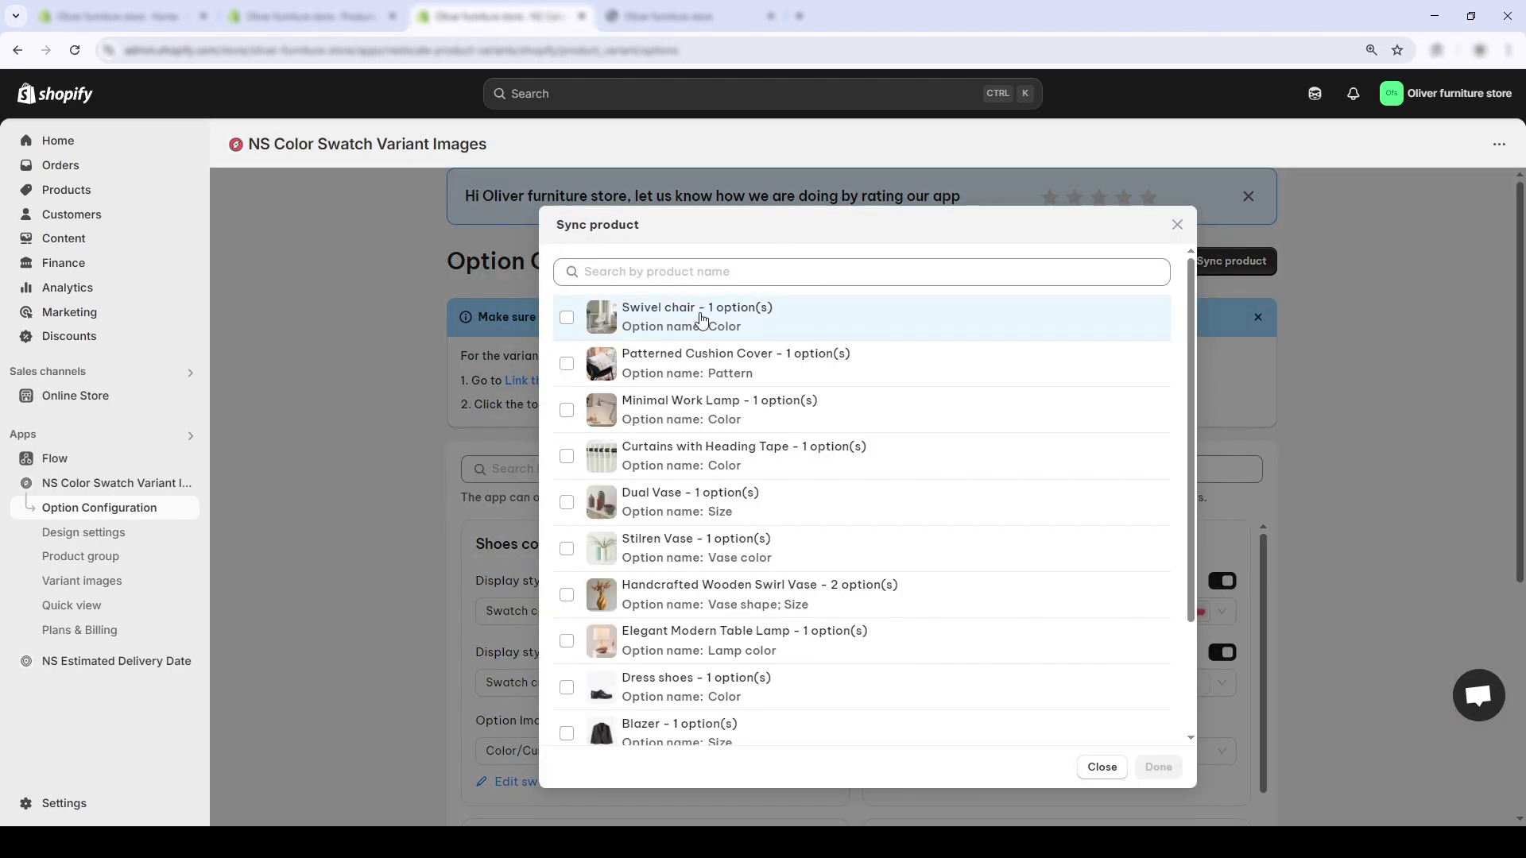
left_click(701, 320)
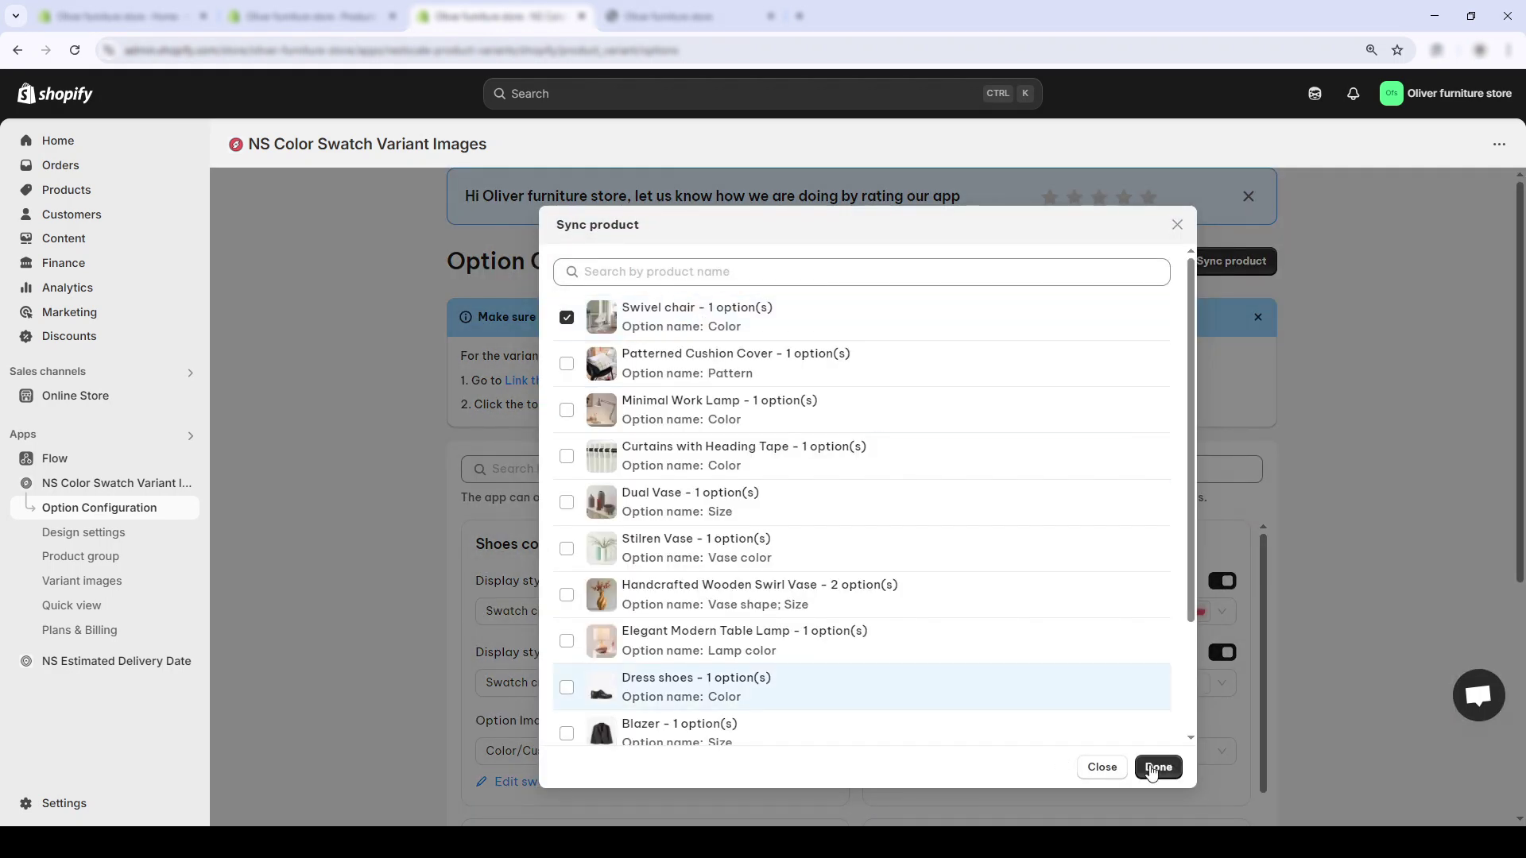
left_click(1158, 767)
scroll(1123, 666, "down", 8)
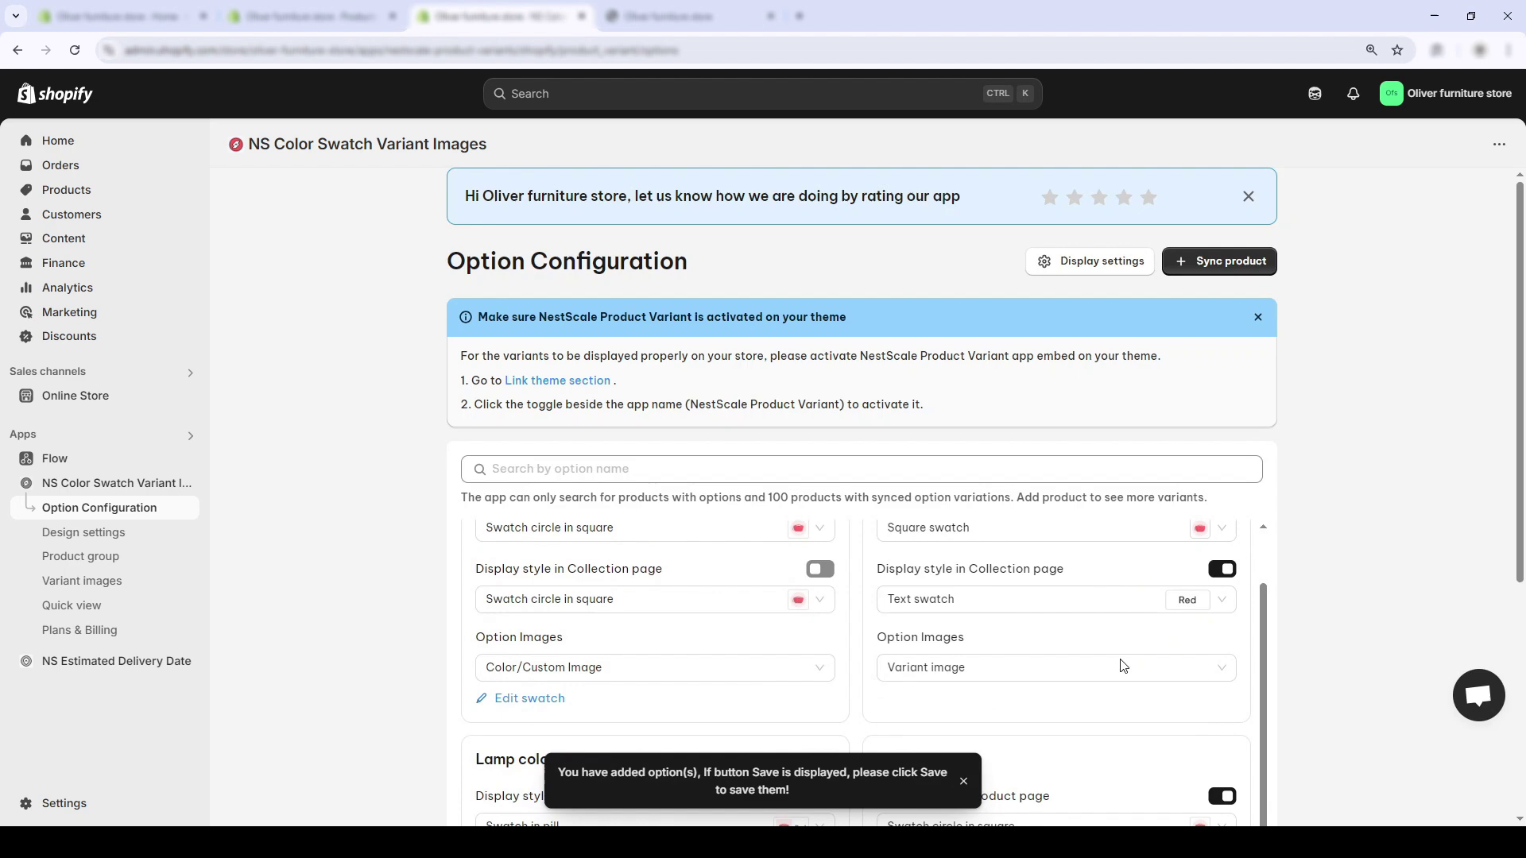
Step: Show Color swatches on the product page using the Square swatch style
scroll(1138, 676, "down", 5)
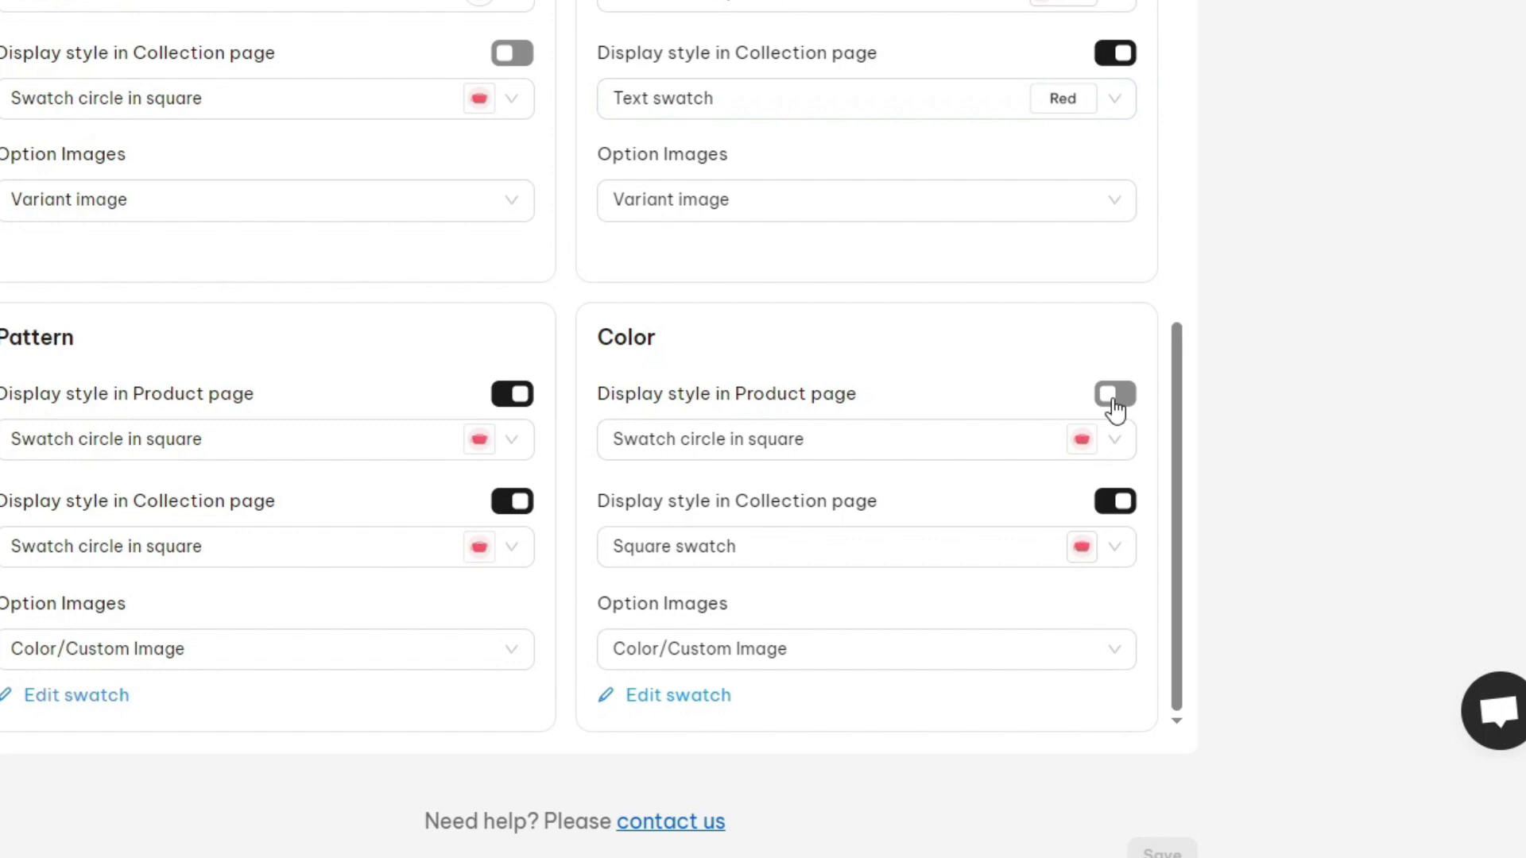
left_click(1115, 397)
left_click(825, 453)
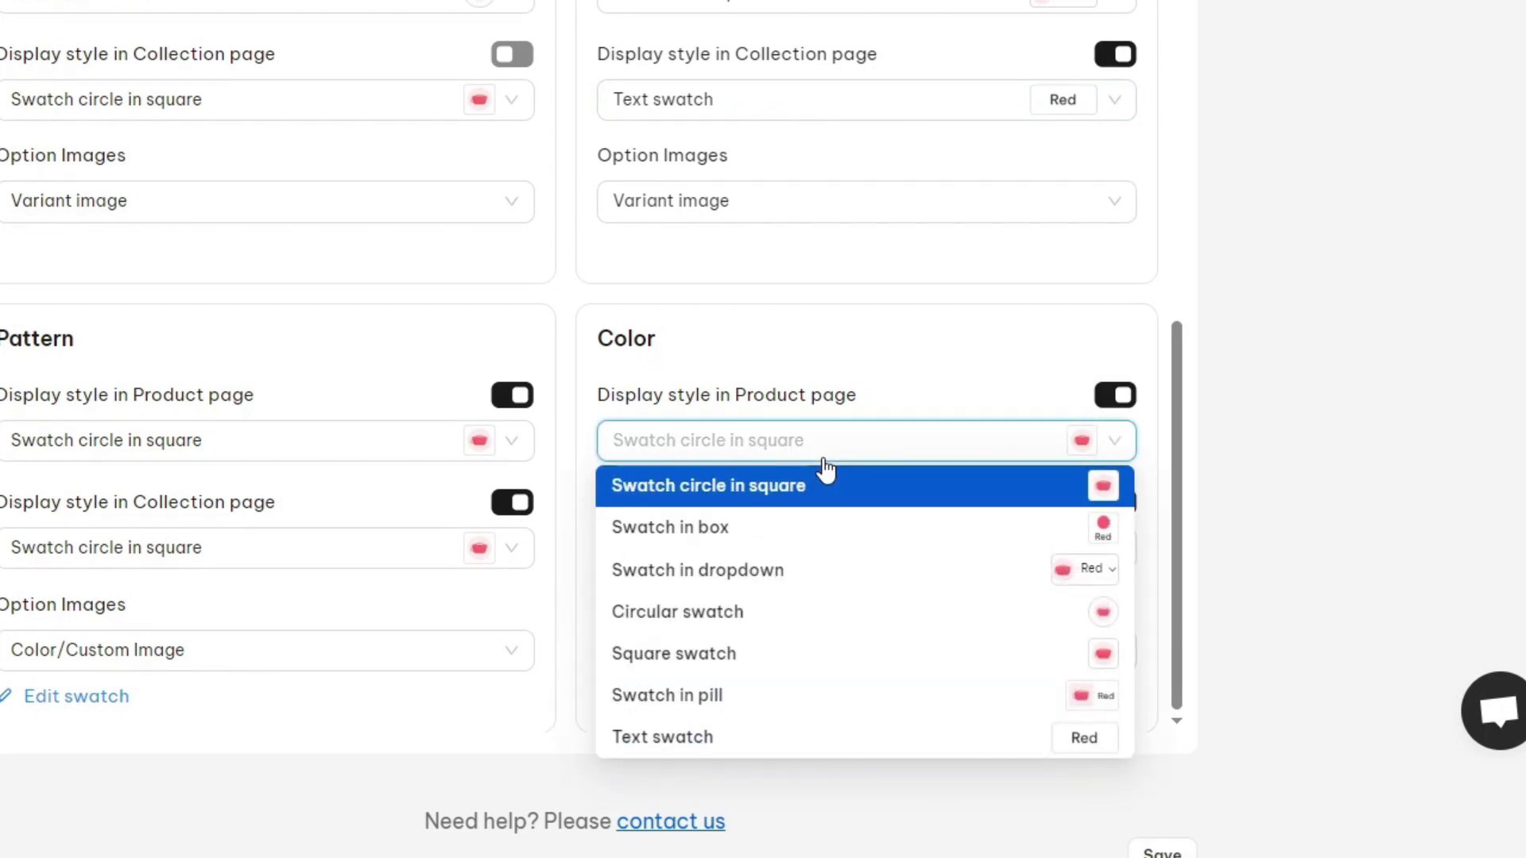
left_click(799, 527)
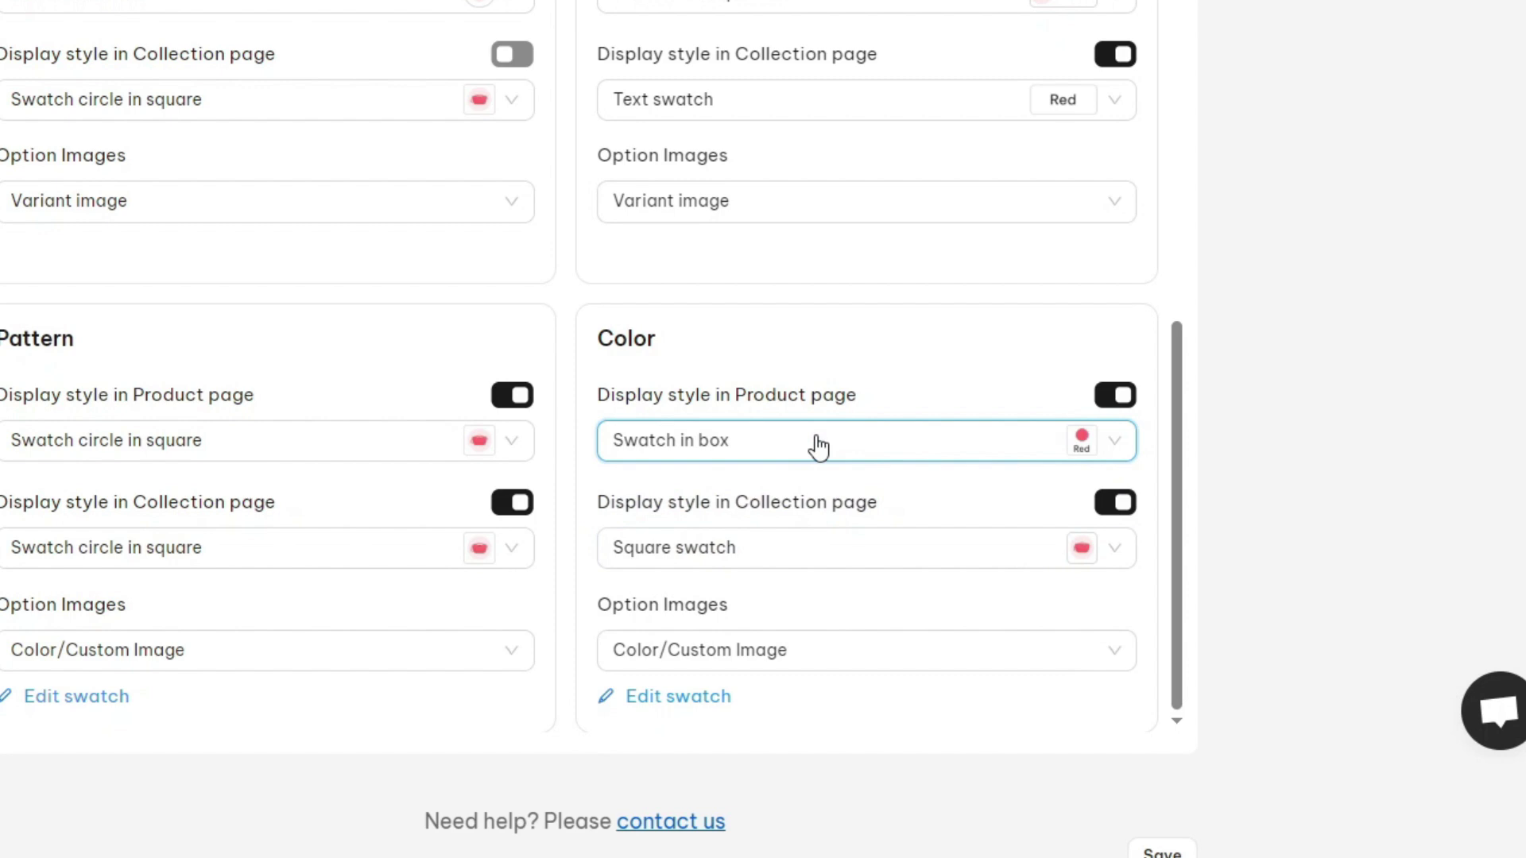
left_click(819, 447)
left_click(753, 570)
left_click(840, 449)
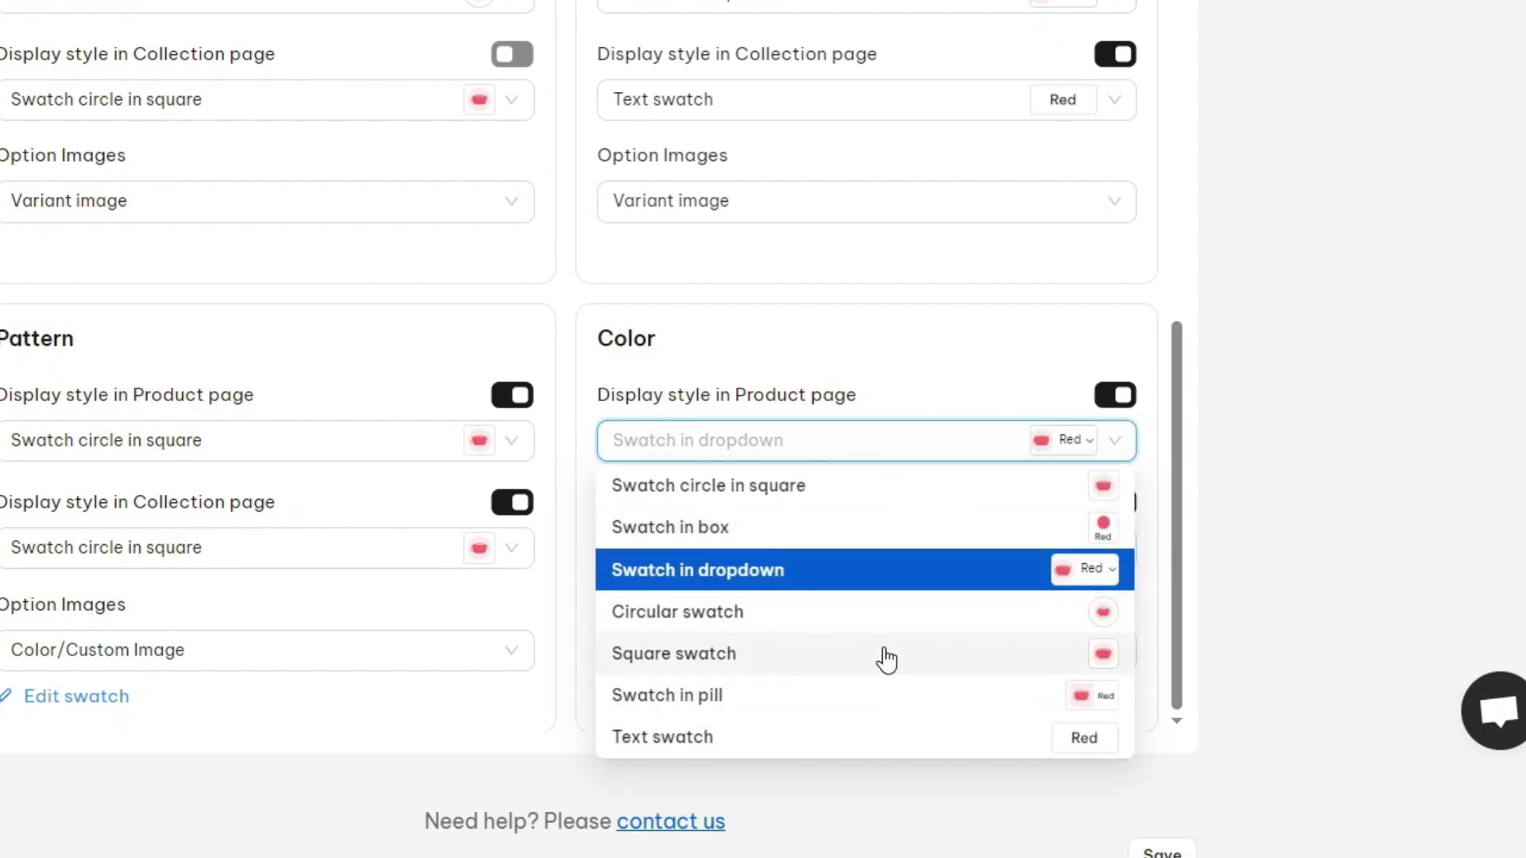
left_click(879, 654)
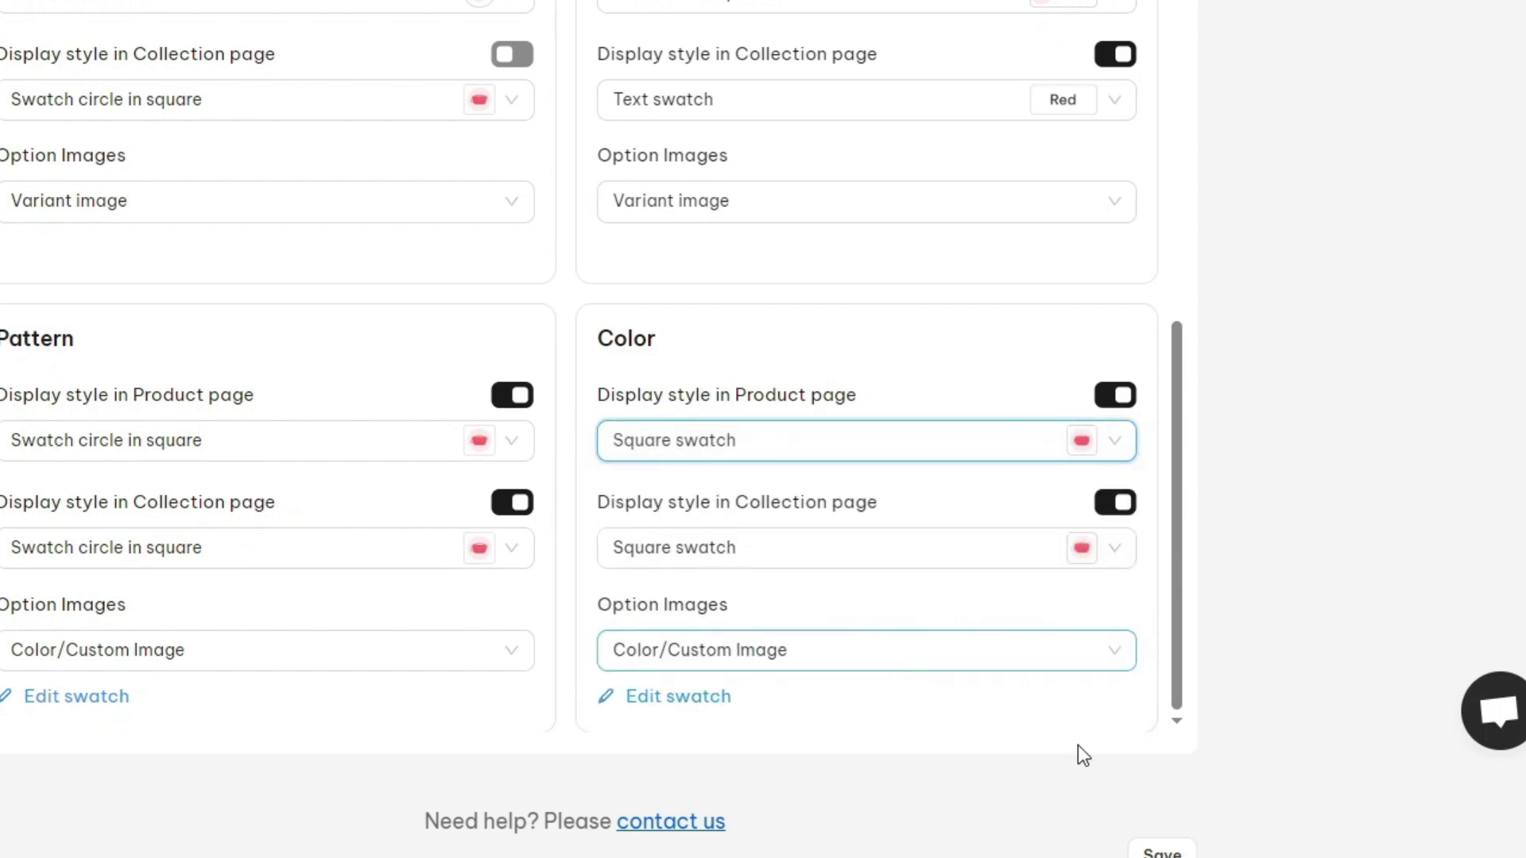
Step: Set the black Color swatch to #000000 and save the option configuration
left_click(696, 710)
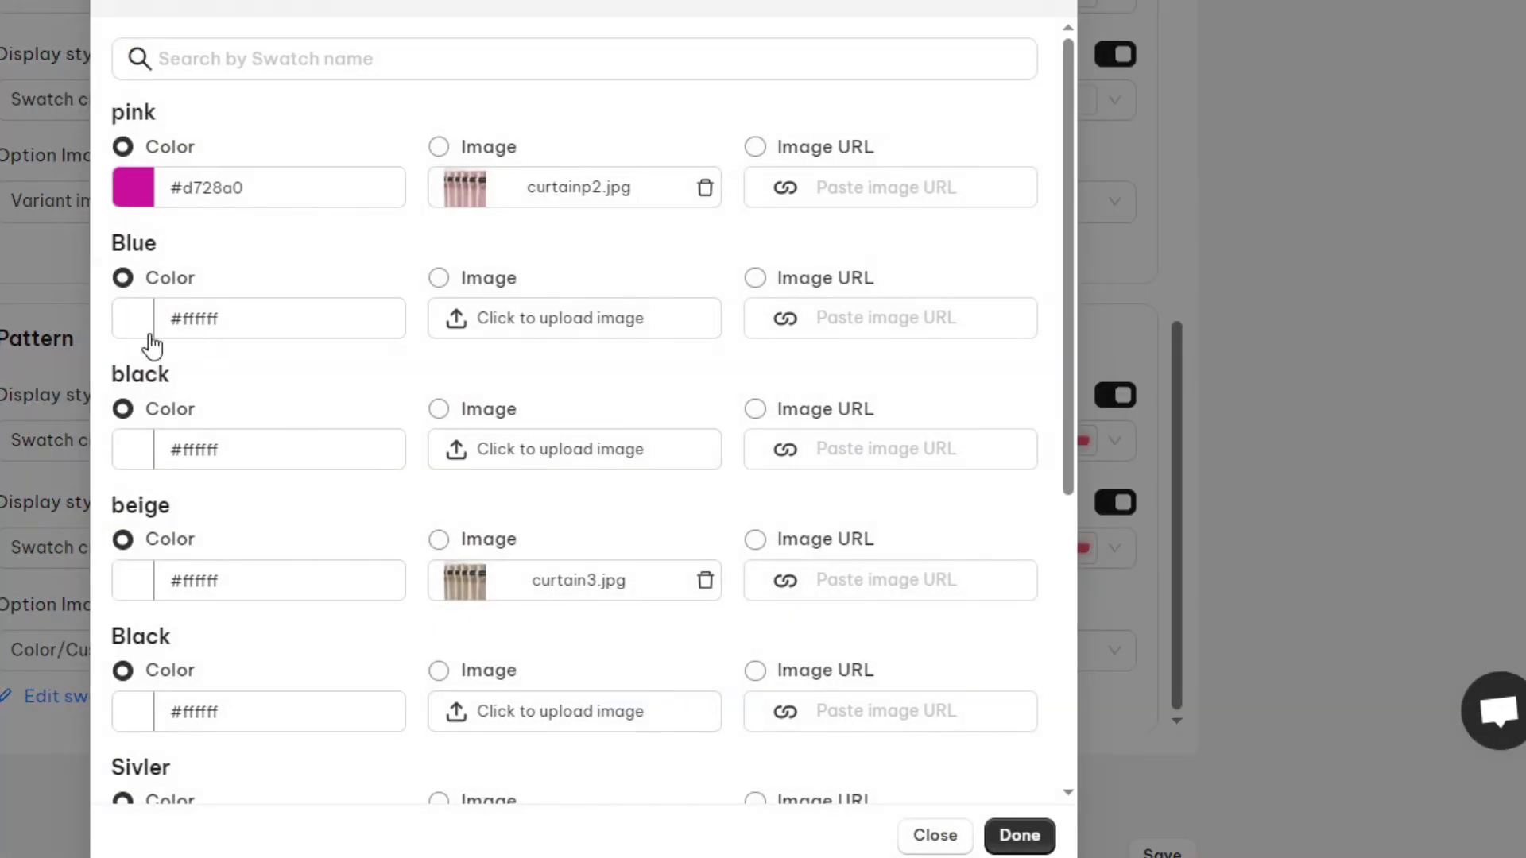
scroll(144, 408, "down", 3)
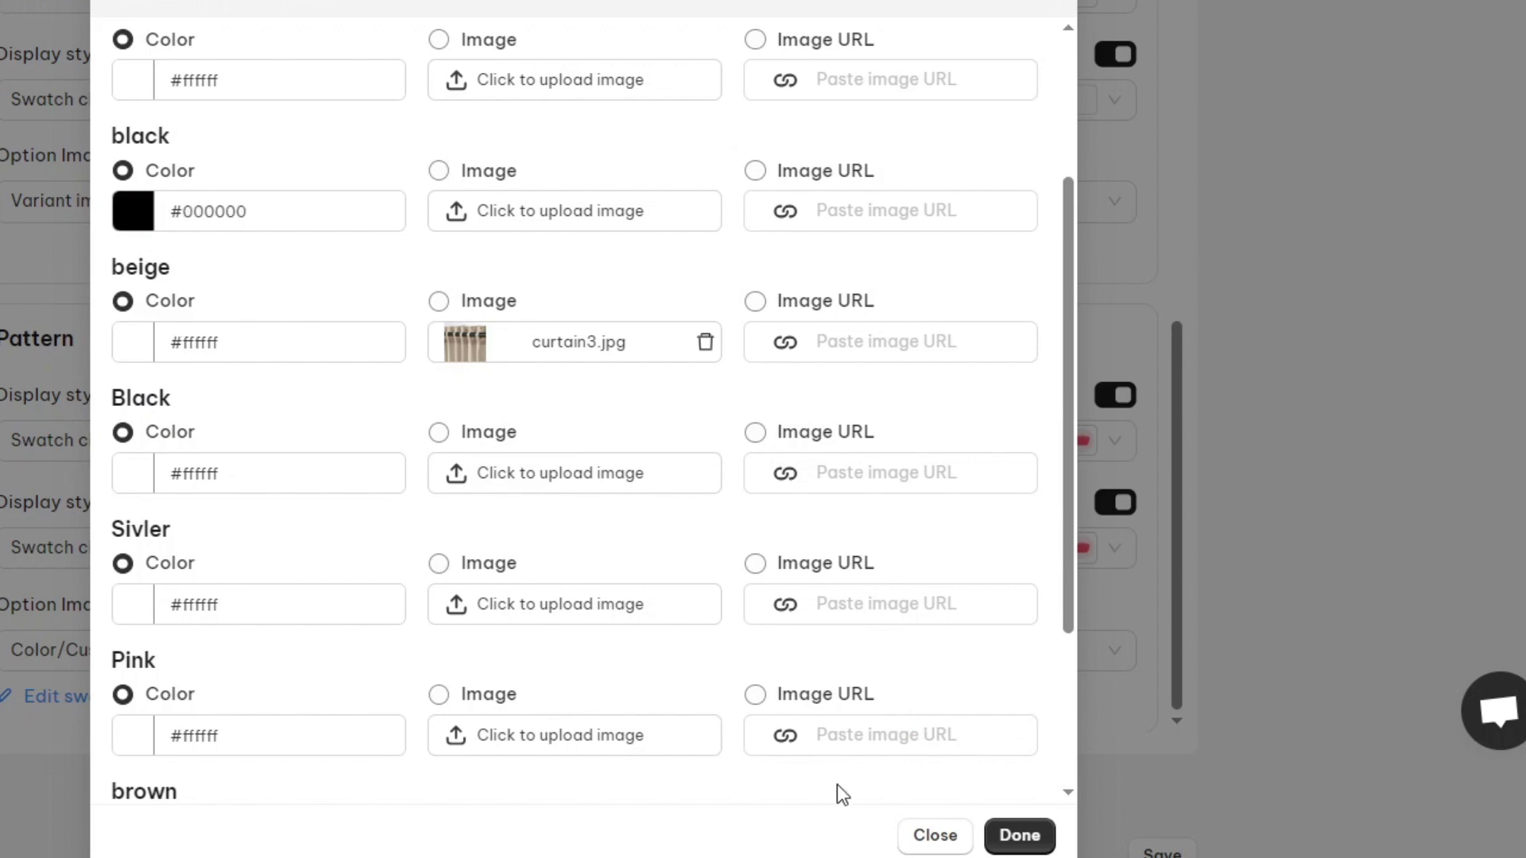
scroll(513, 638, "down", 3)
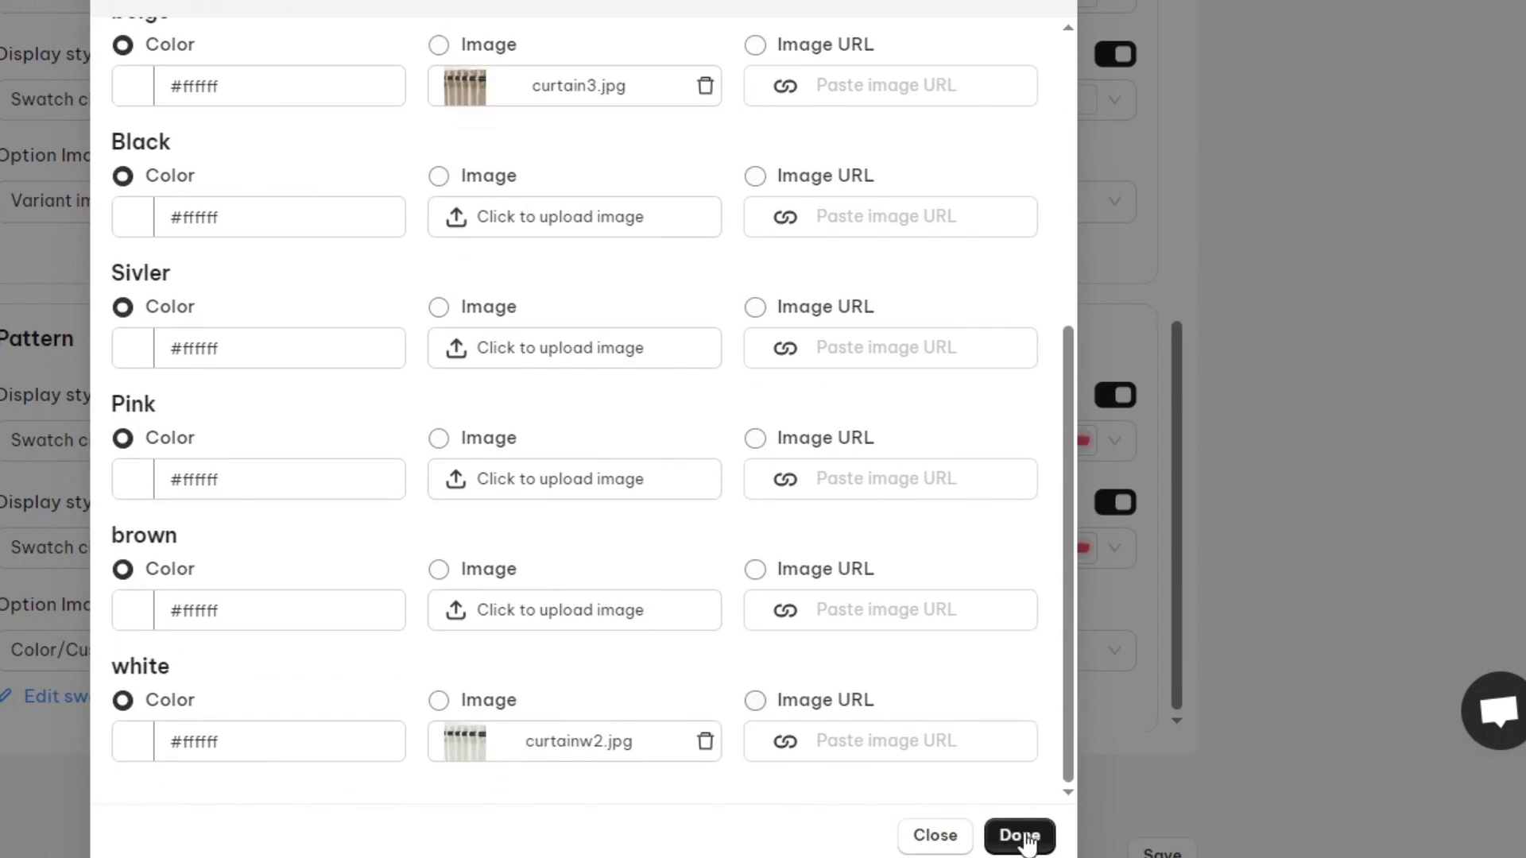
left_click(1019, 835)
left_click(1176, 831)
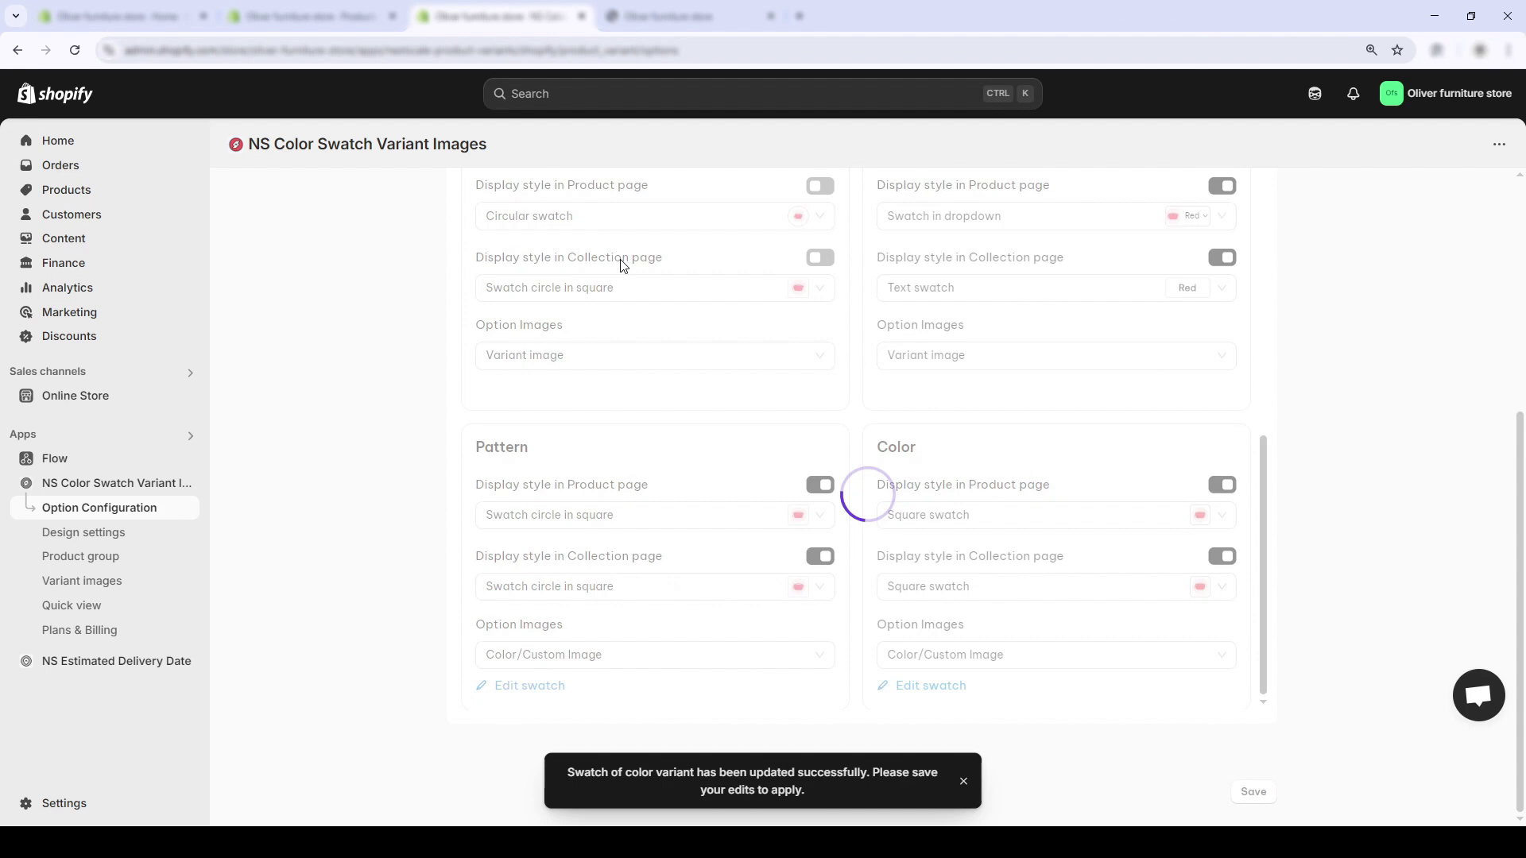
Step: On the live storefront, open the Swivel chair and select its black colour variant
left_click(667, 15)
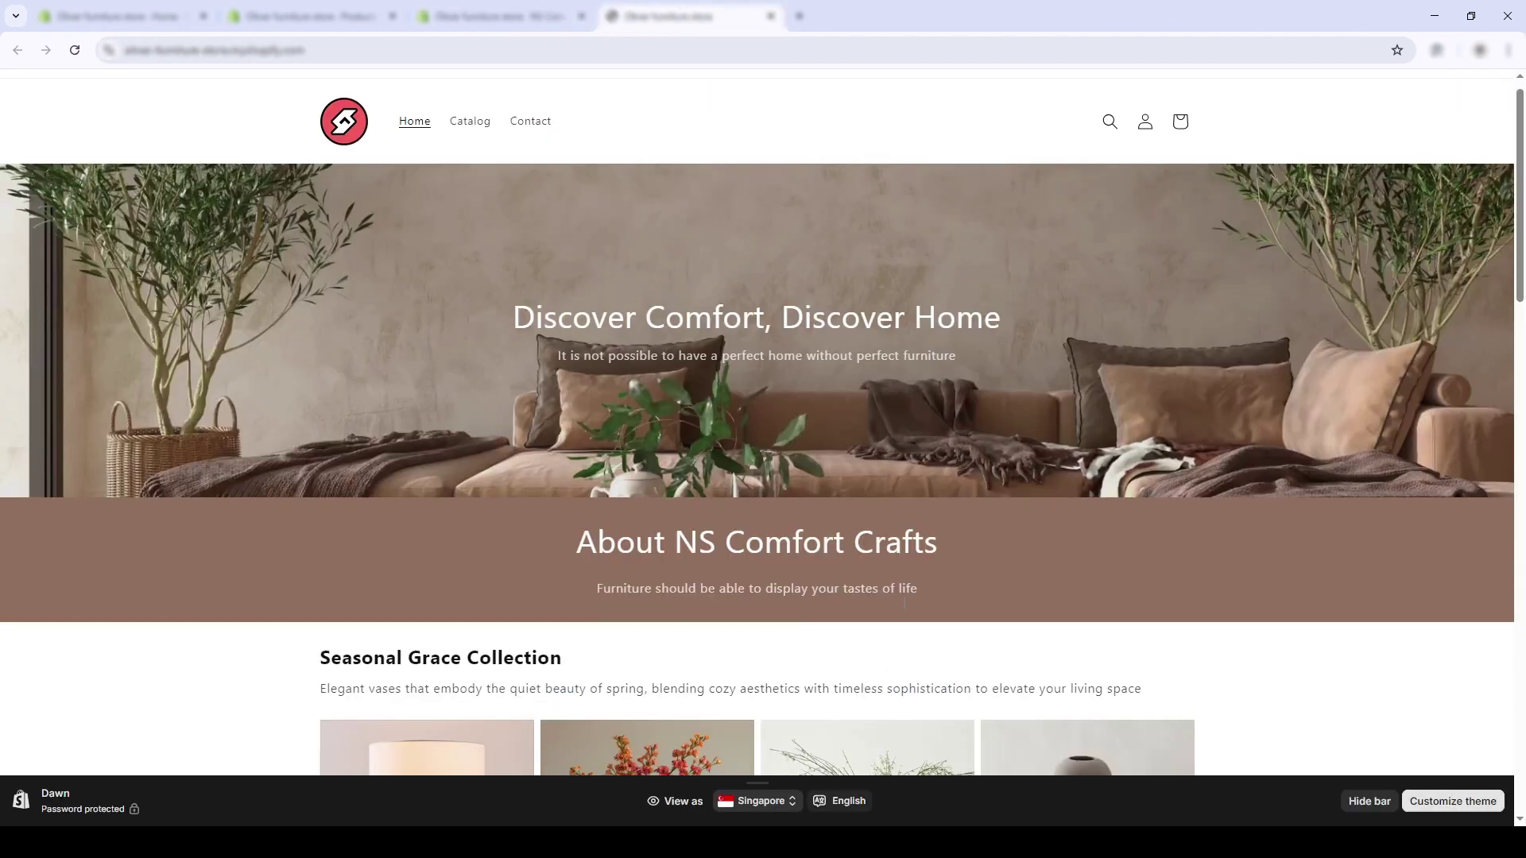
scroll(862, 453, "down", 5)
scroll(862, 453, "down", 8)
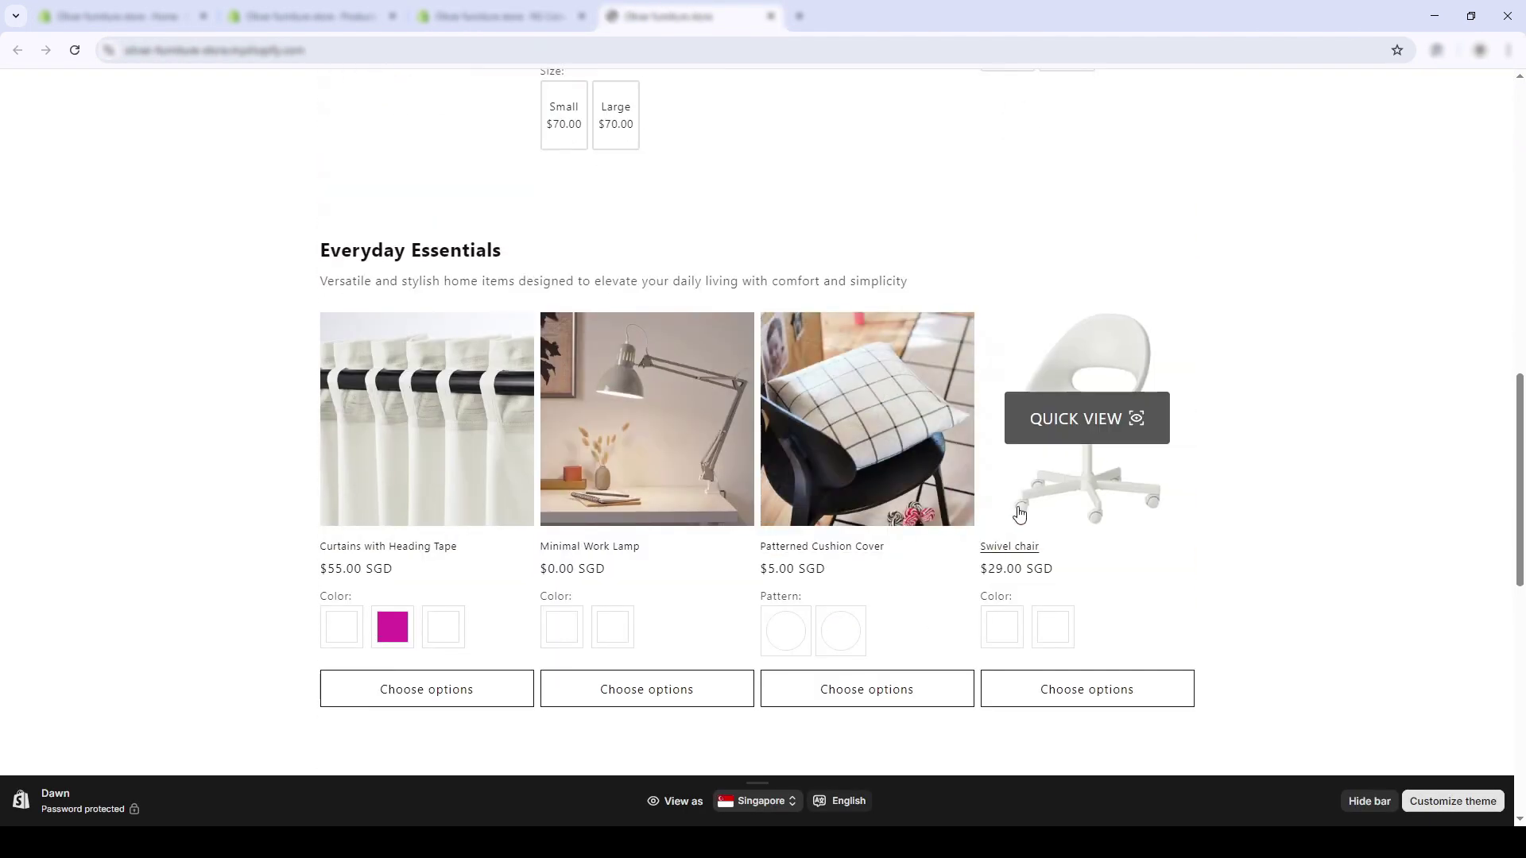
left_click(1058, 475)
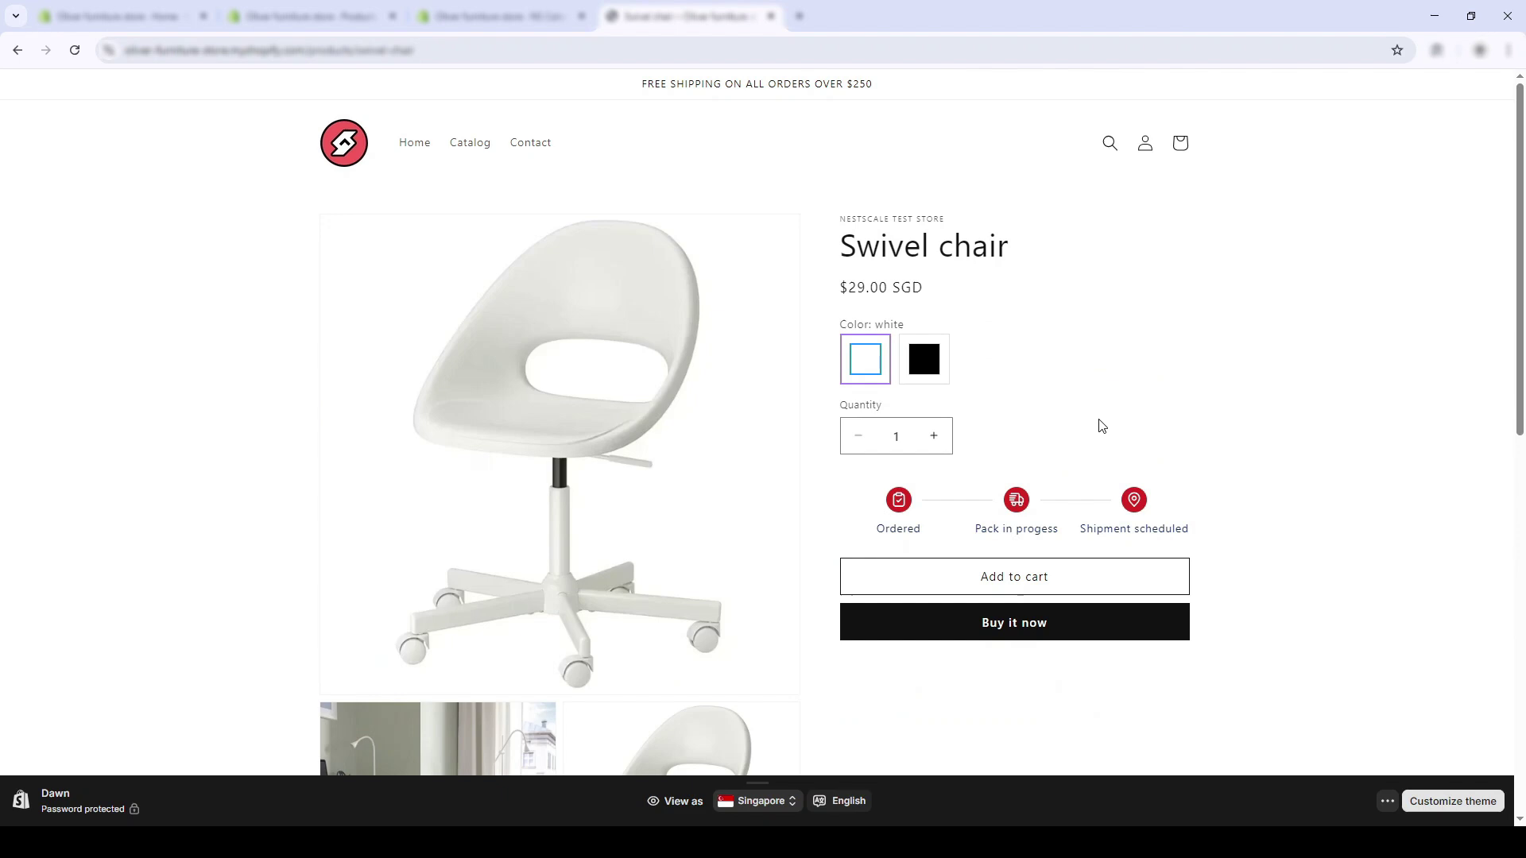
mouse_move(910, 372)
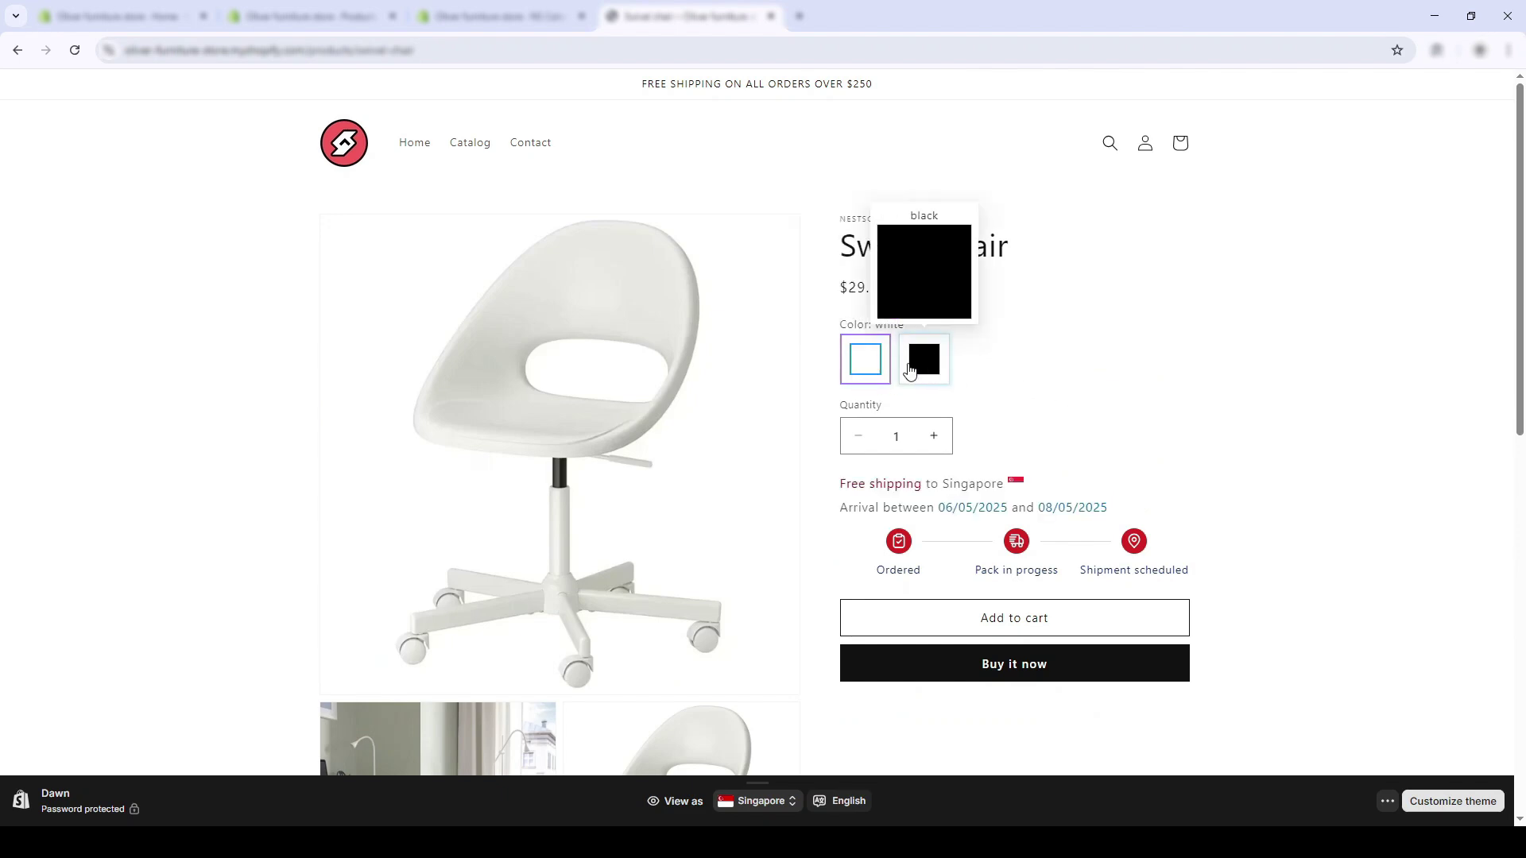
left_click(916, 373)
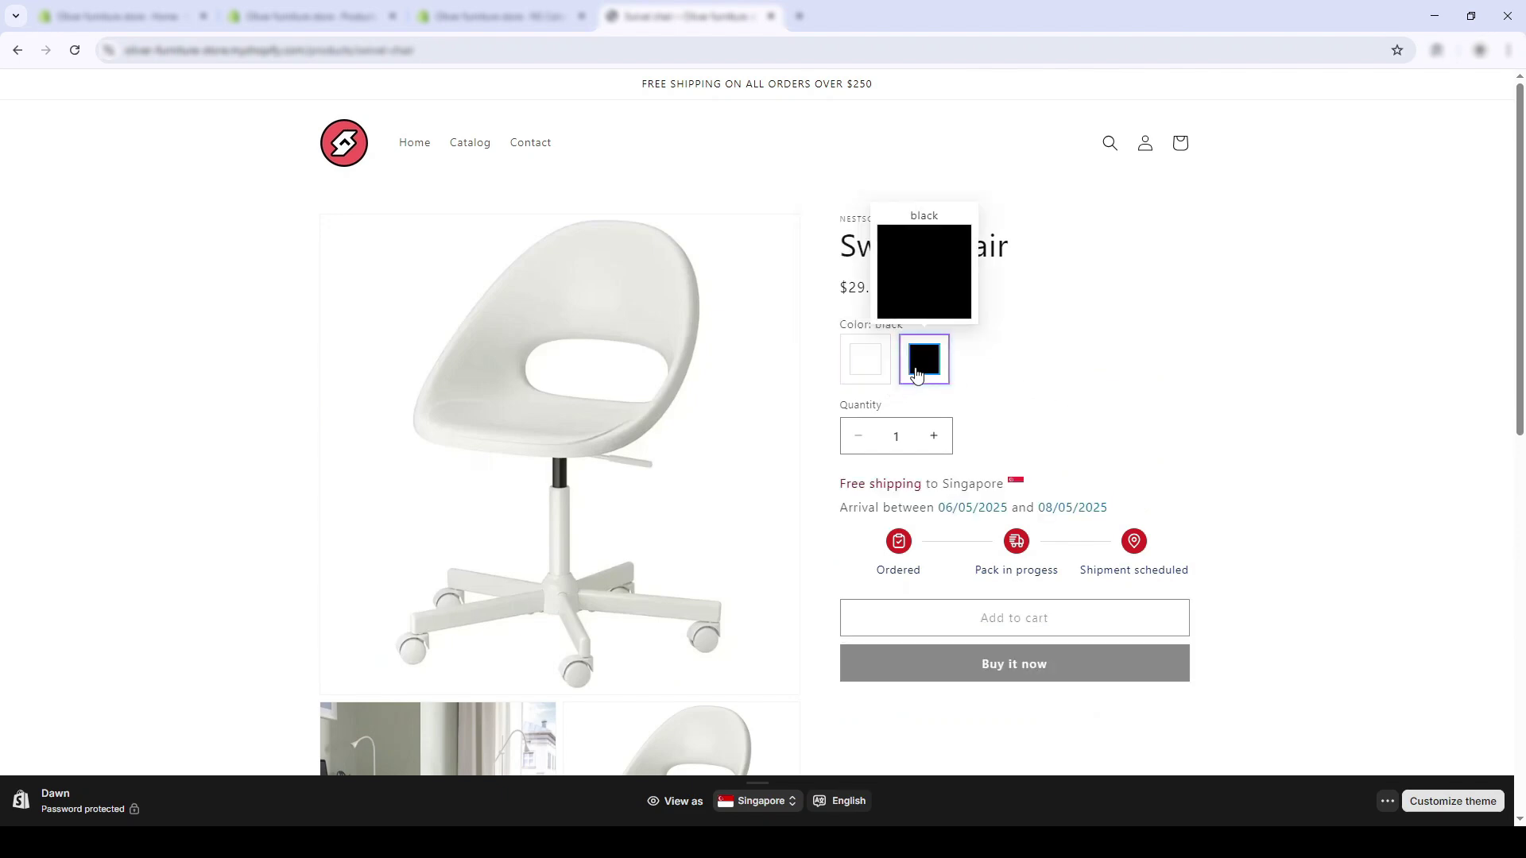
scroll(906, 413, "down", 3)
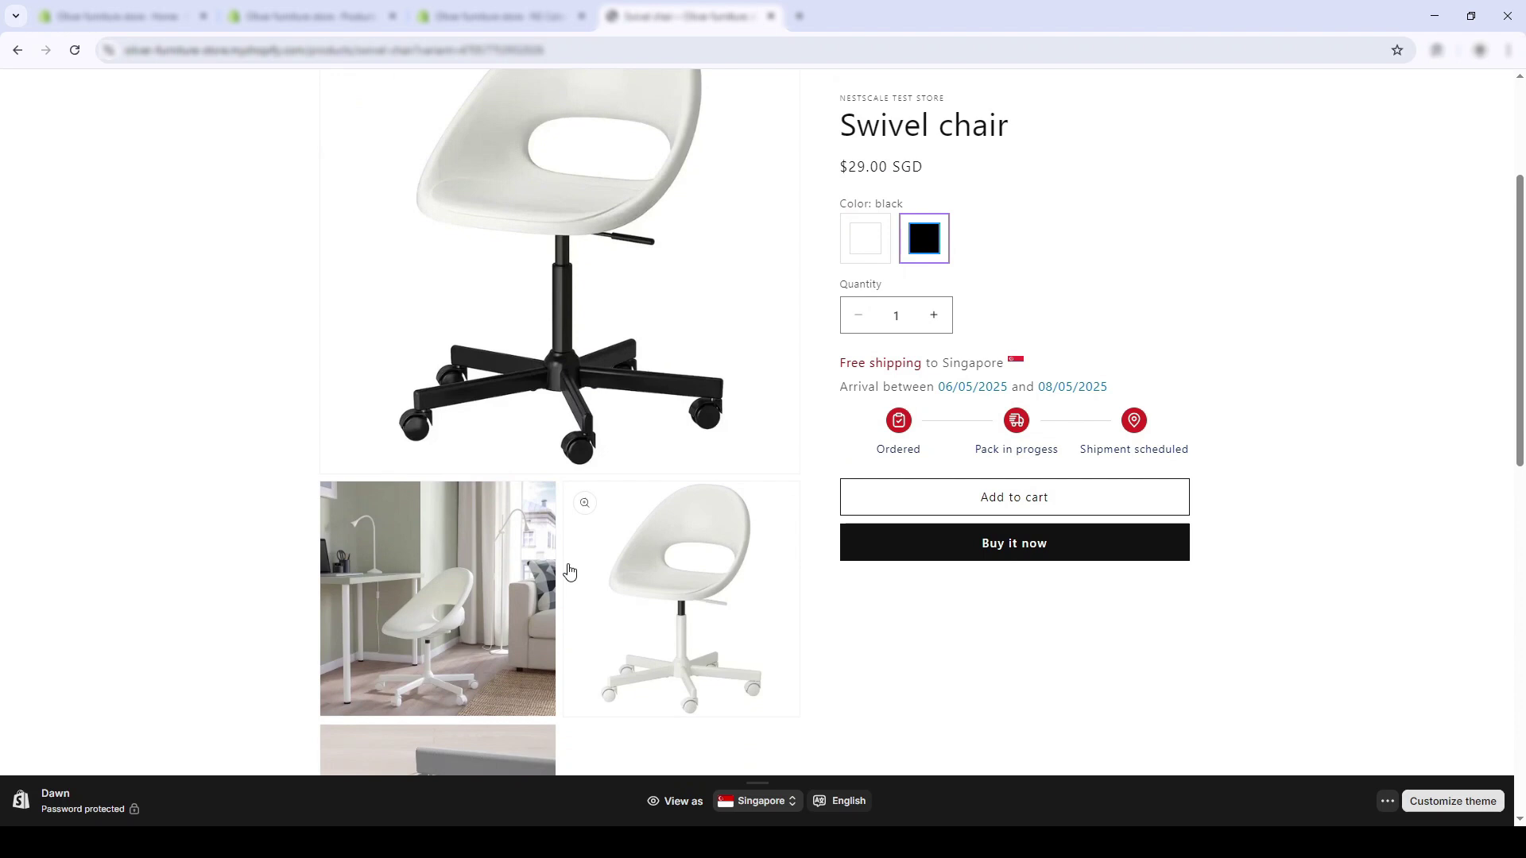
scroll(897, 472, "up", 3)
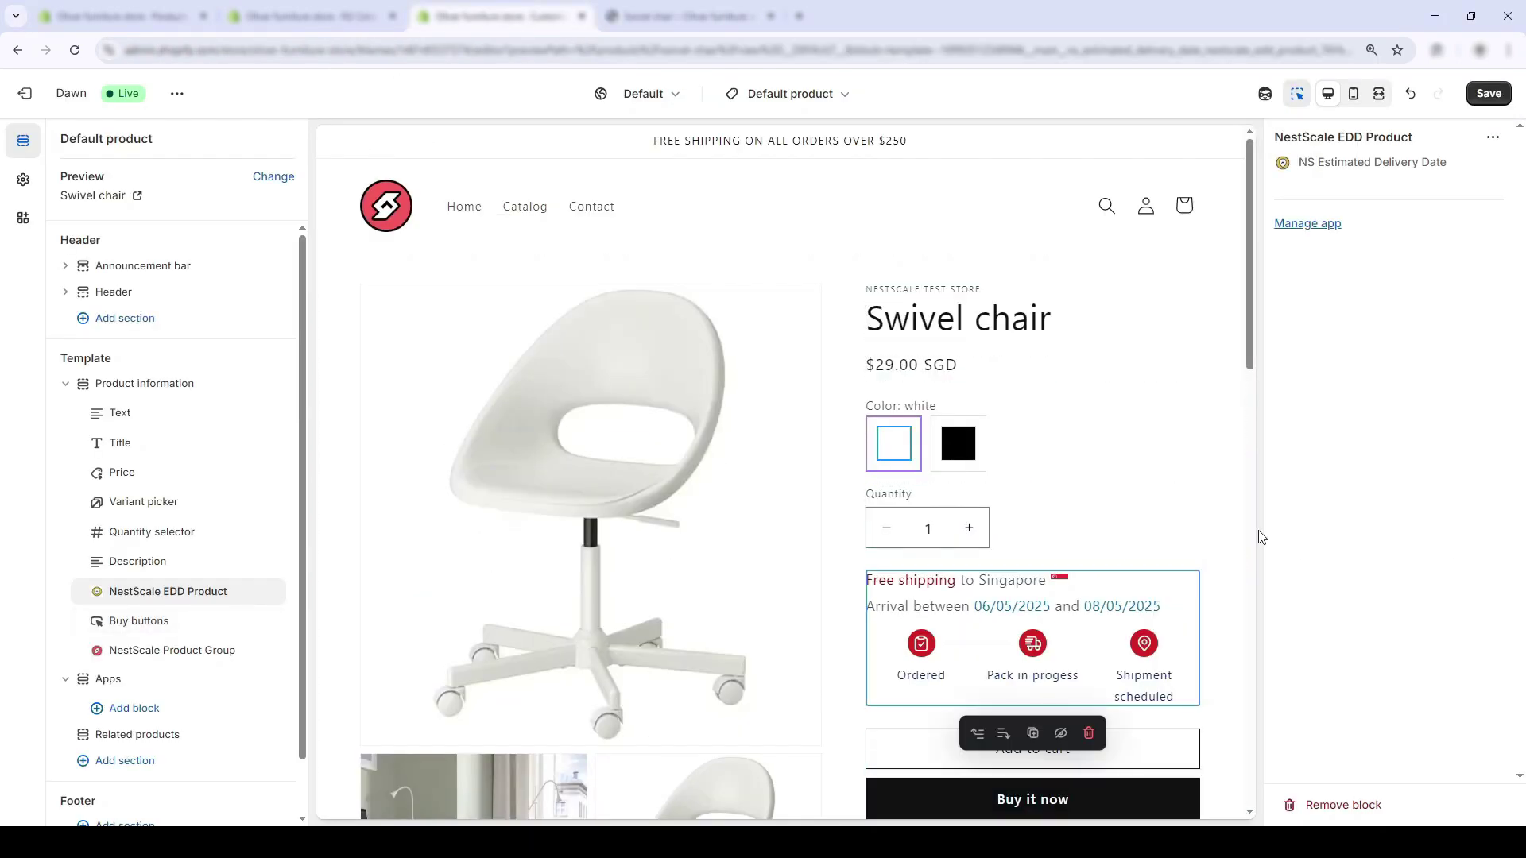
Step: Scroll the theme editor preview to review the Swivel chair's Furniture product group
scroll(1033, 493, "down", 5)
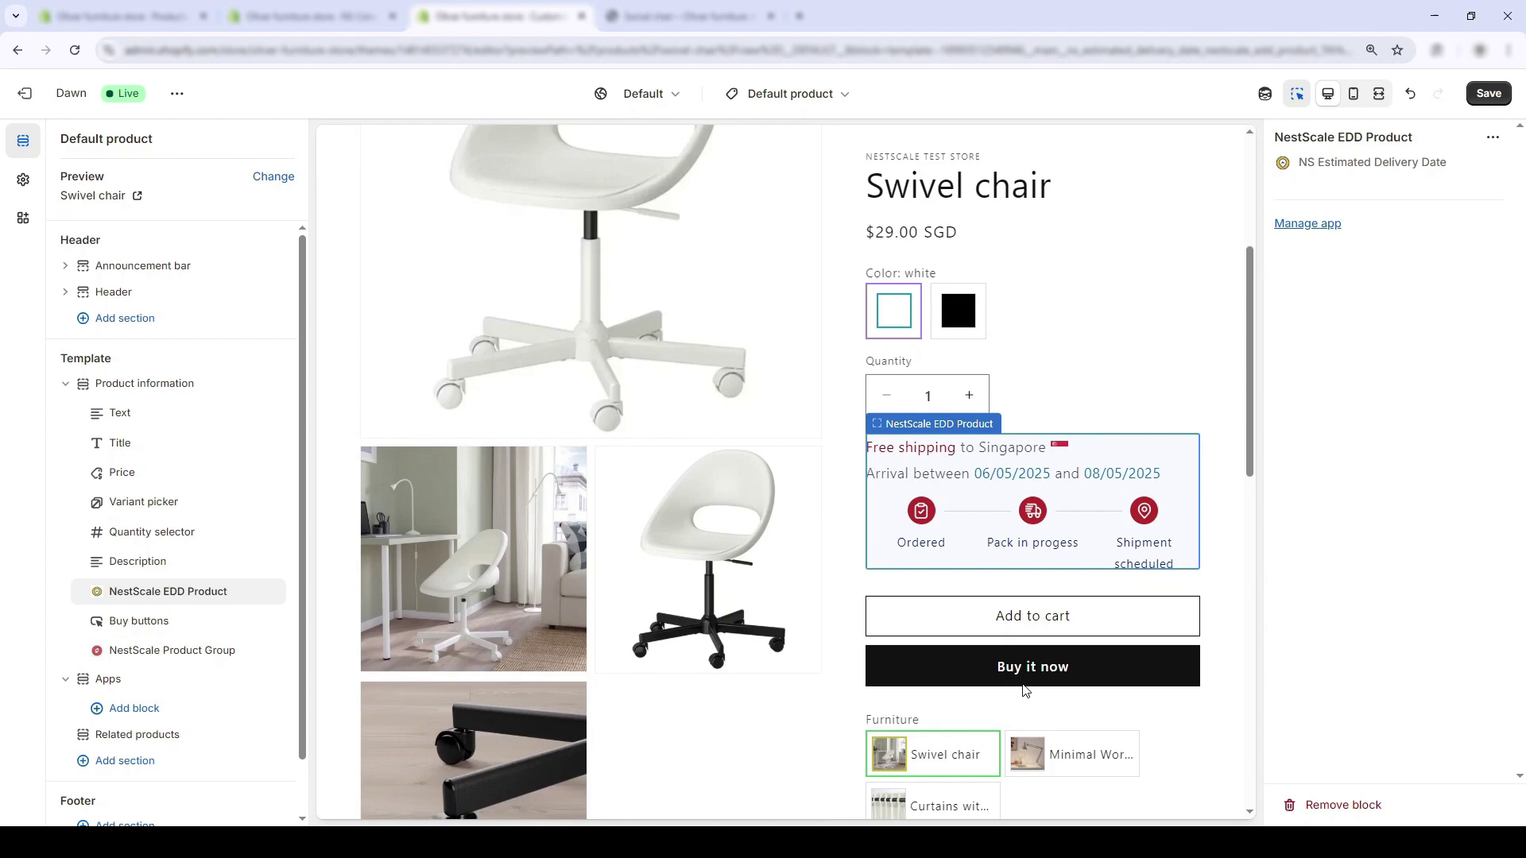
scroll(1019, 675, "down", 3)
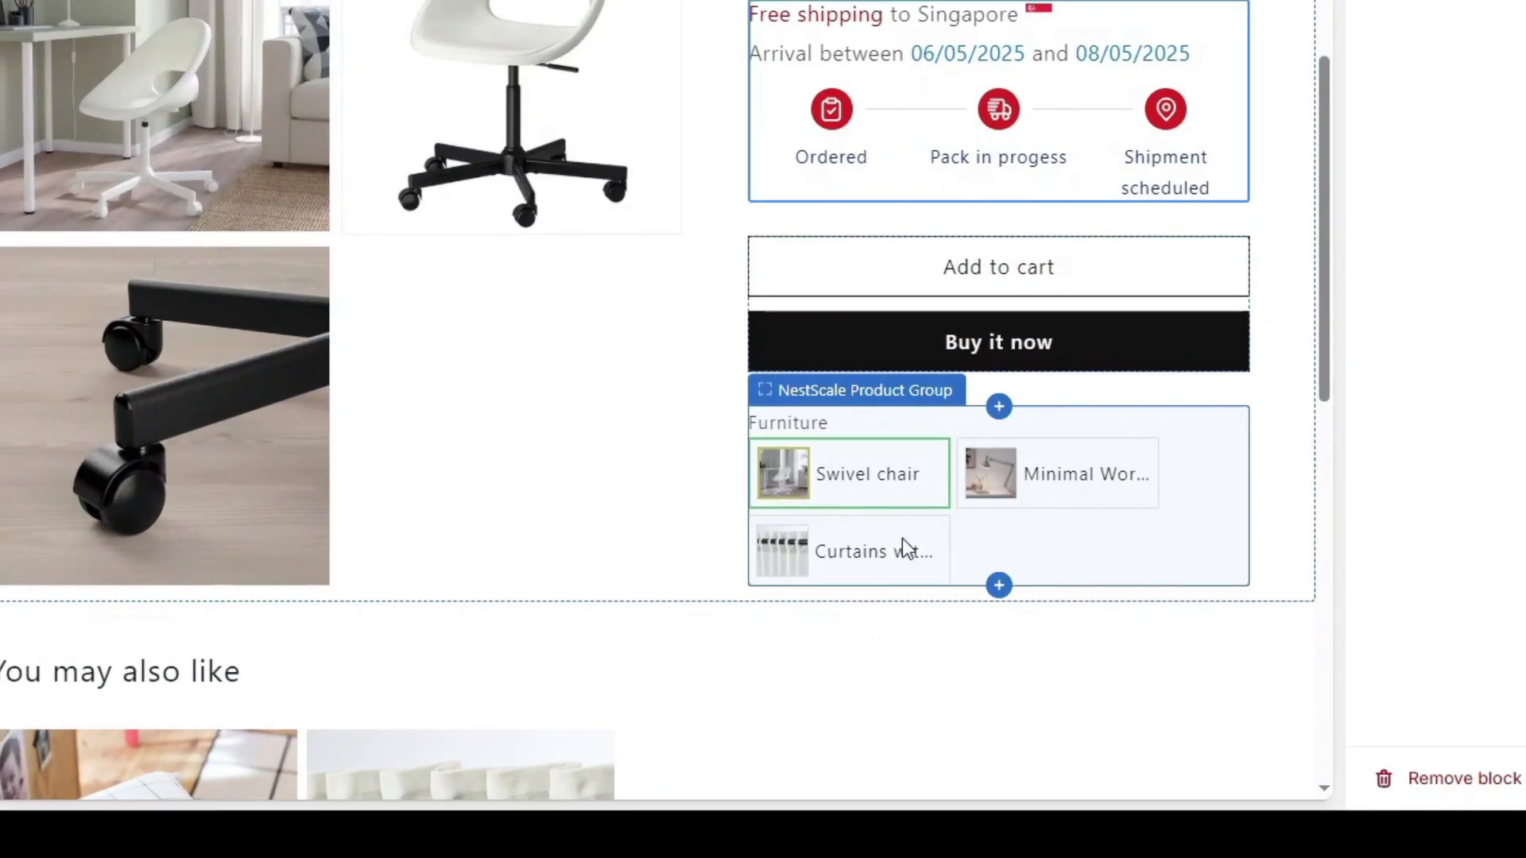
scroll(1055, 453, "up", 3)
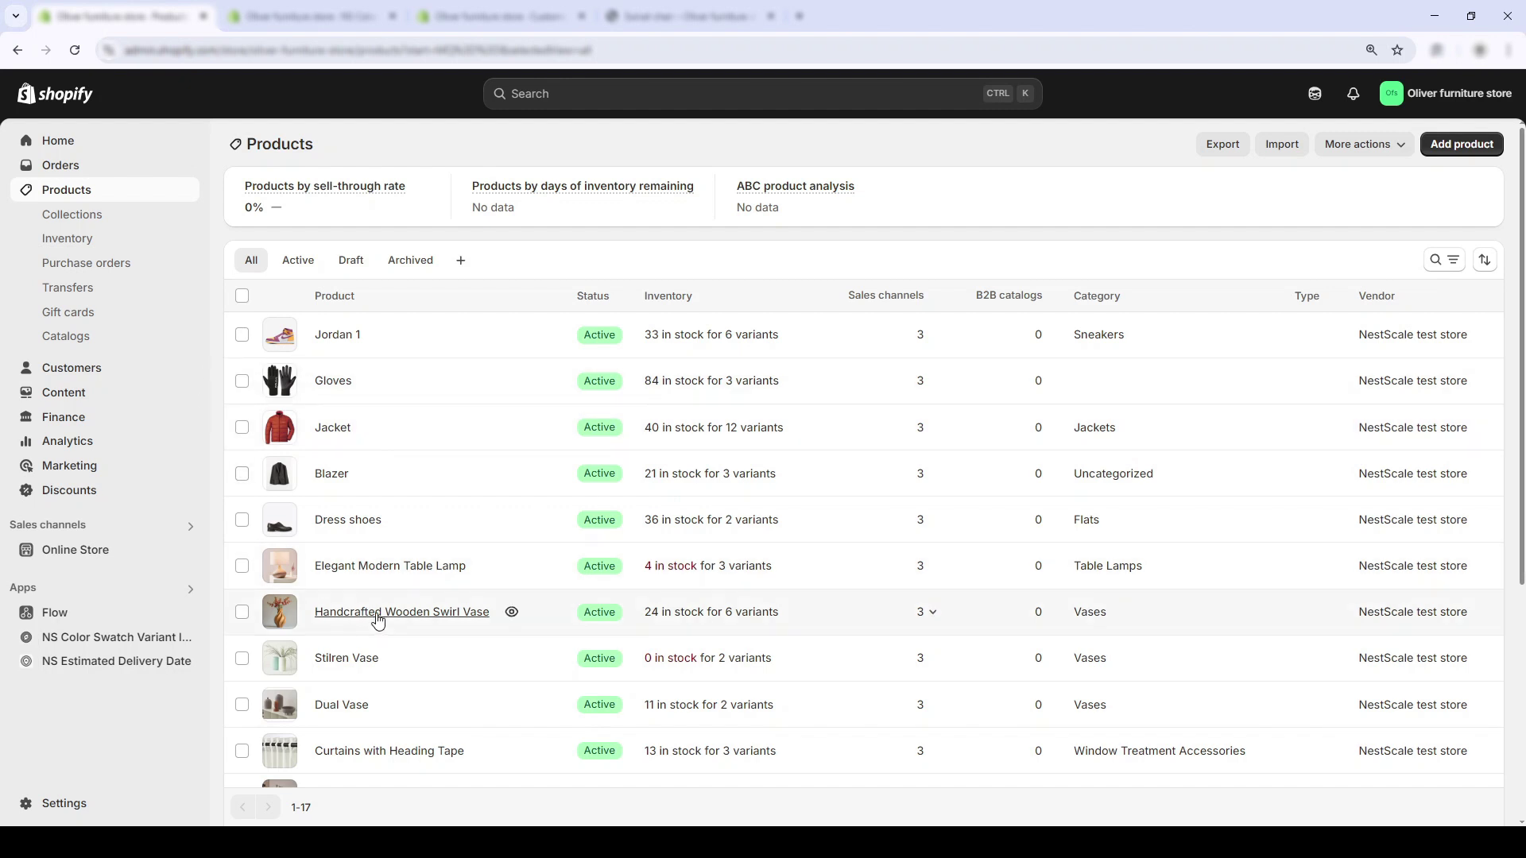
Step: Open the Patterned Cushion Cover product from the Products list
scroll(480, 546, "down", 3)
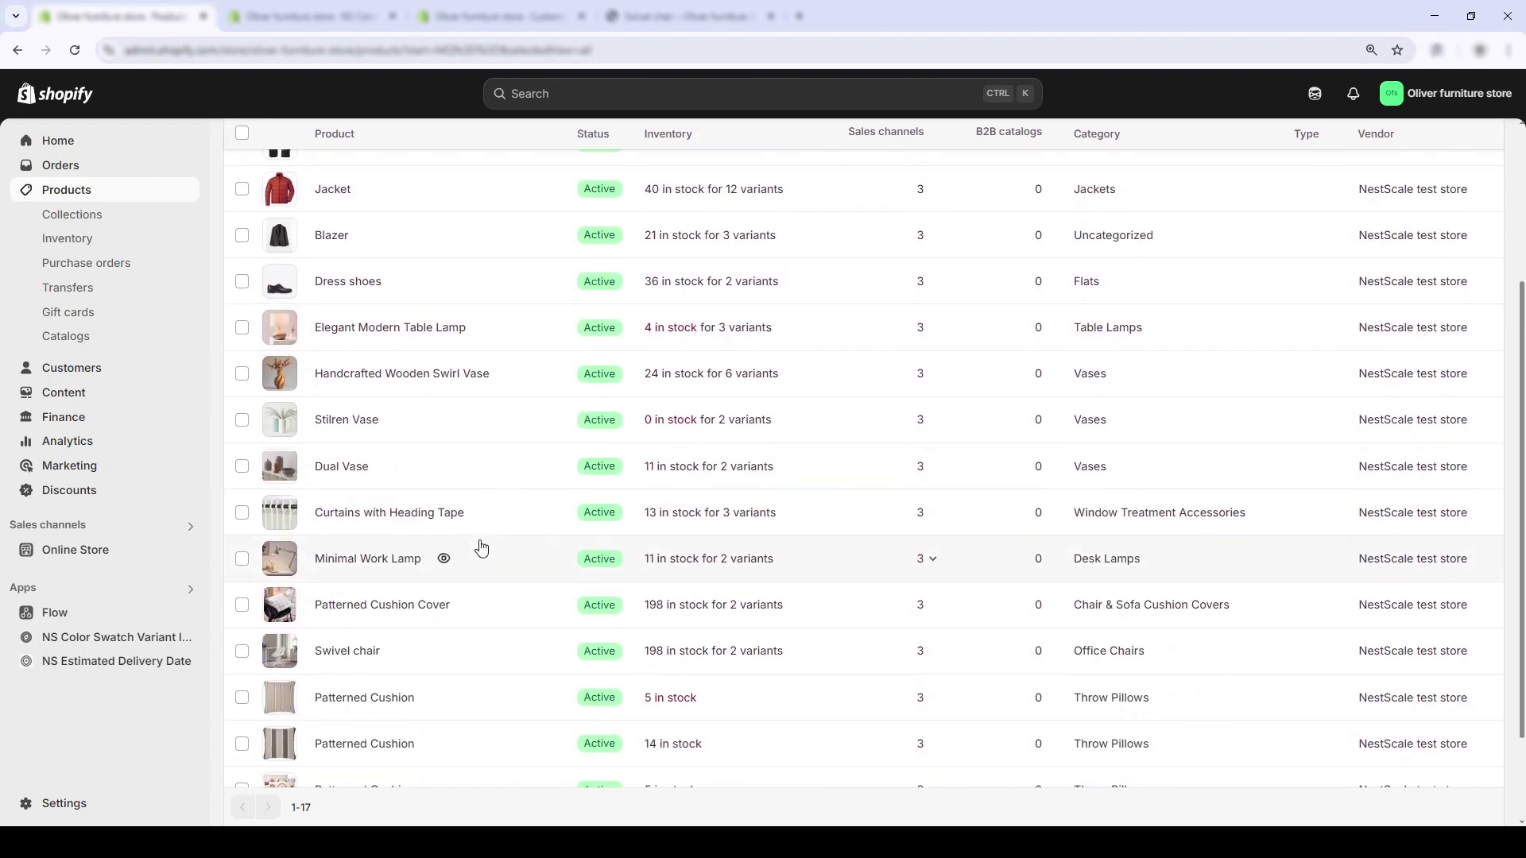
scroll(461, 536, "down", 2)
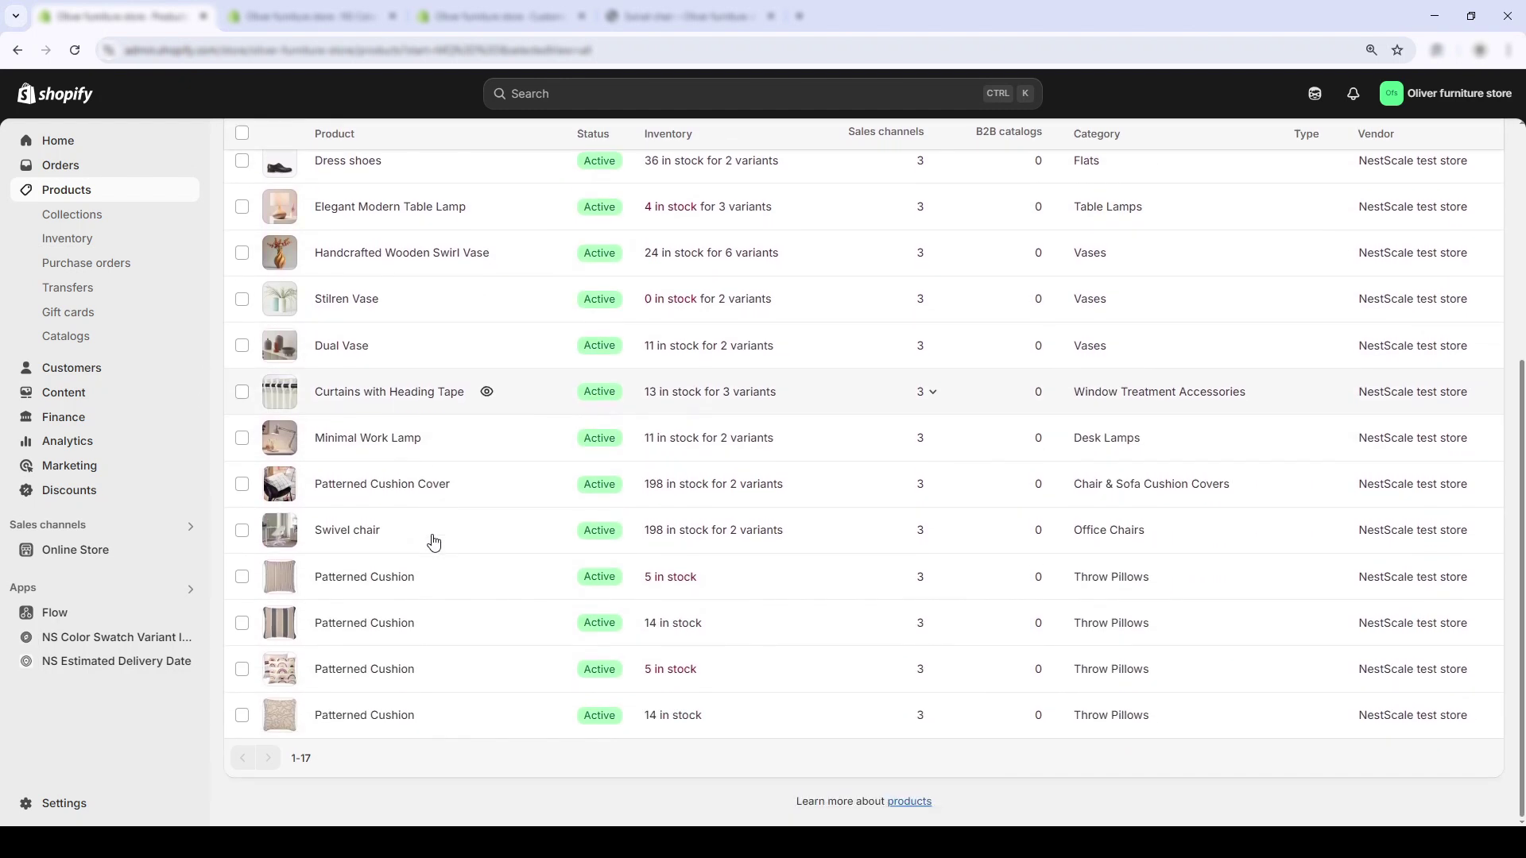
left_click(427, 490)
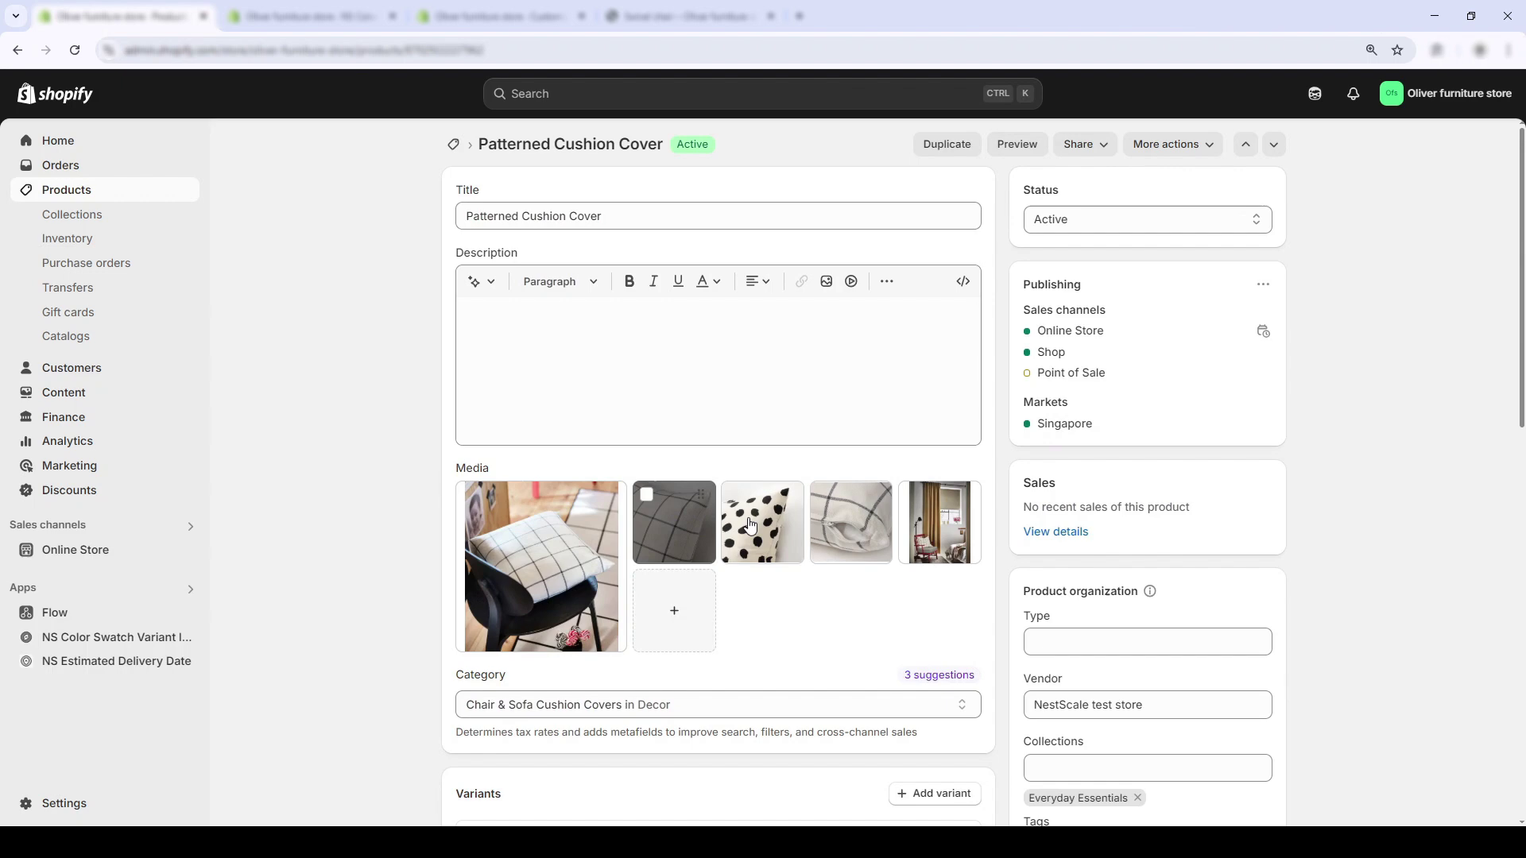
scroll(756, 562, "down", 5)
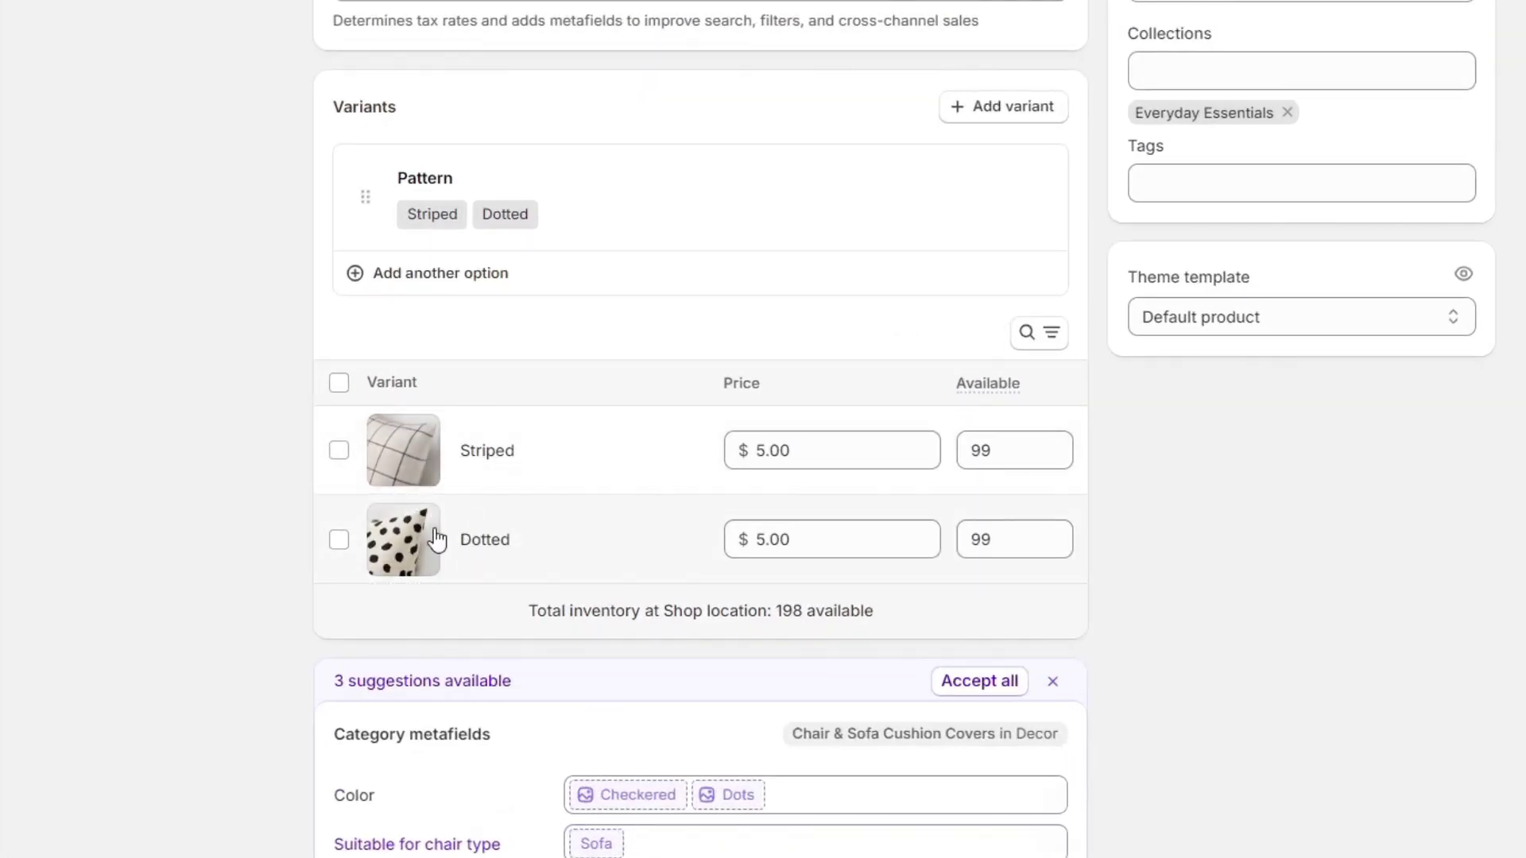
scroll(437, 529, "down", 3)
scroll(436, 538, "up", 3)
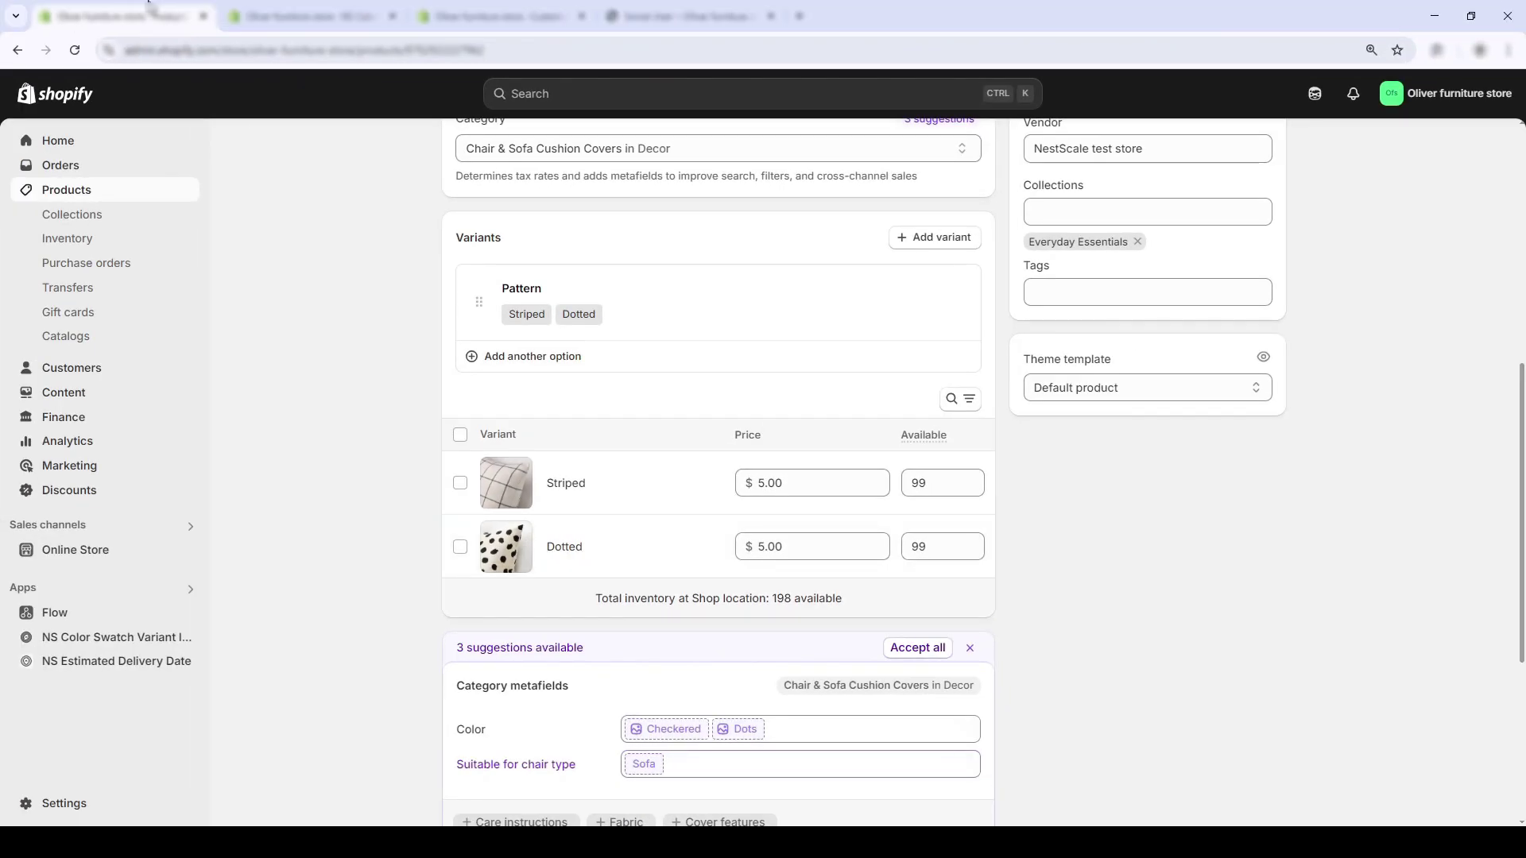
Step: Return to the swatch app's option configuration, leaving the Pattern display style unchanged
left_click(310, 15)
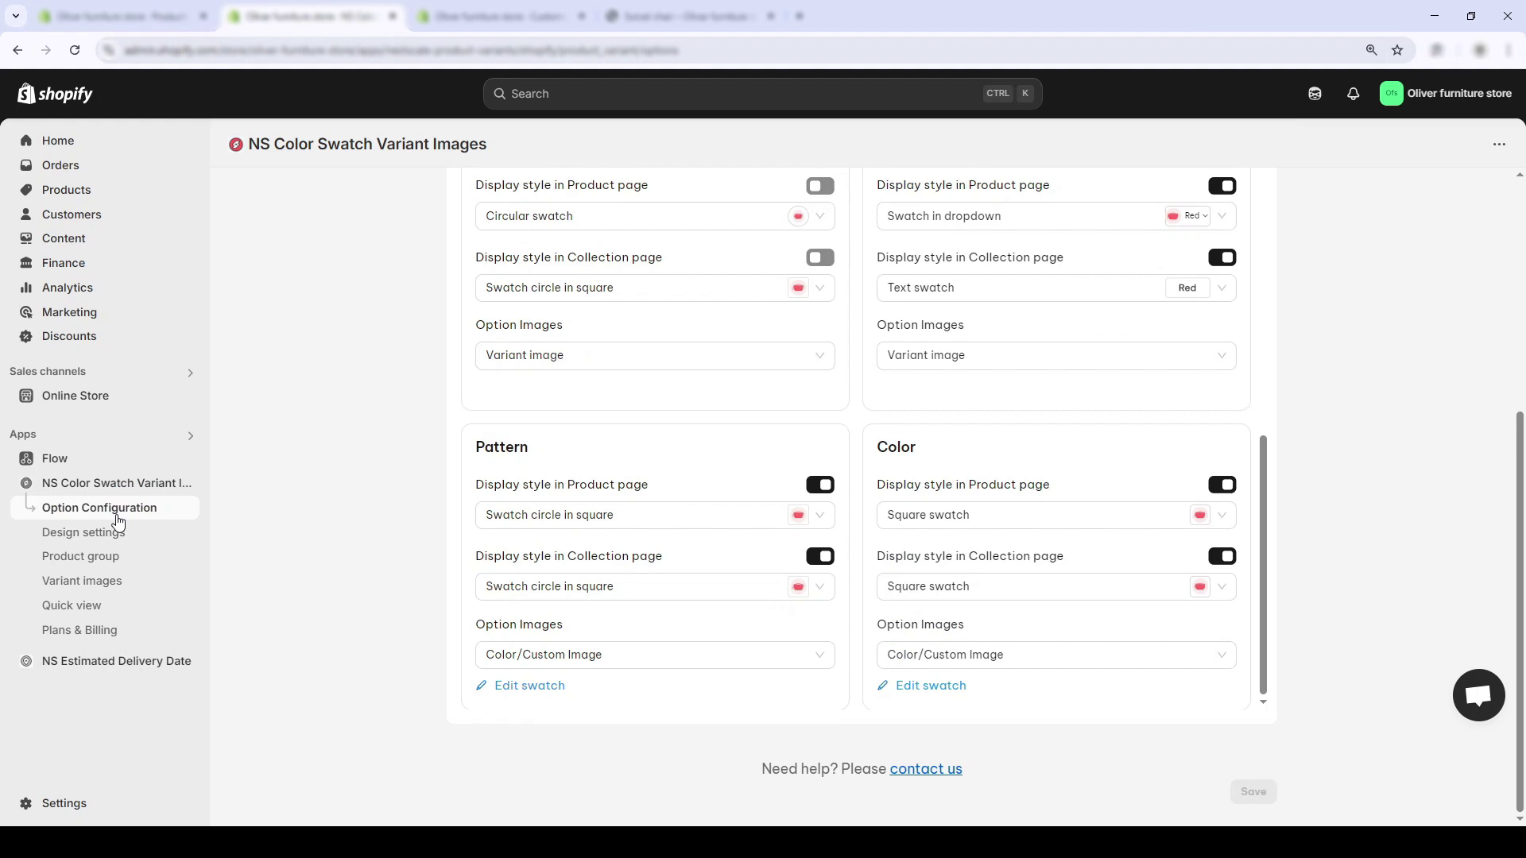
scroll(494, 603, "up", 1)
scroll(493, 508, "down", 1)
left_click(493, 513)
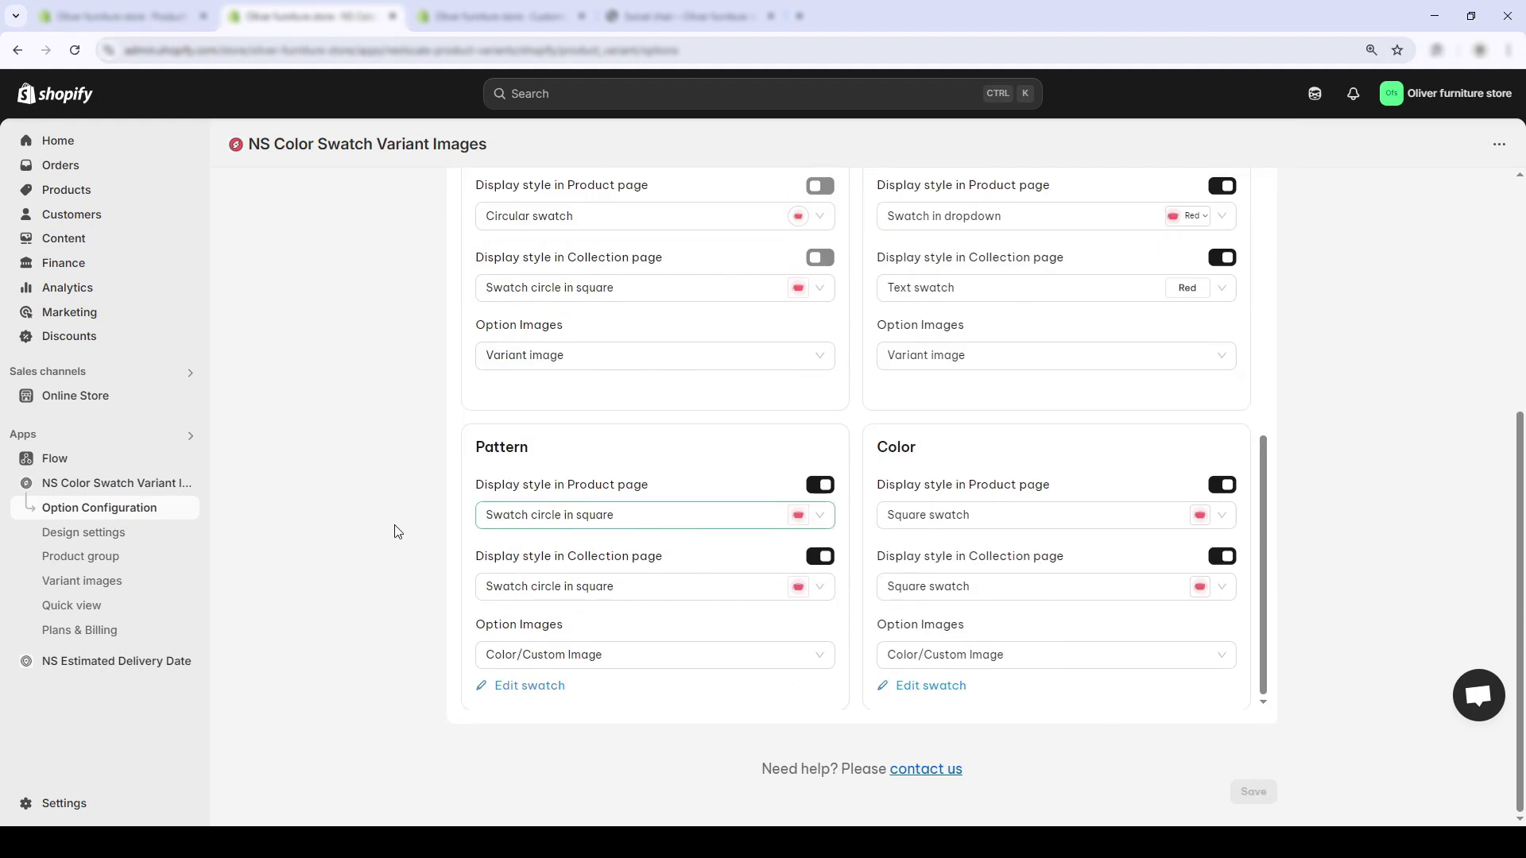
left_click(397, 532)
scroll(385, 531, "up", 1)
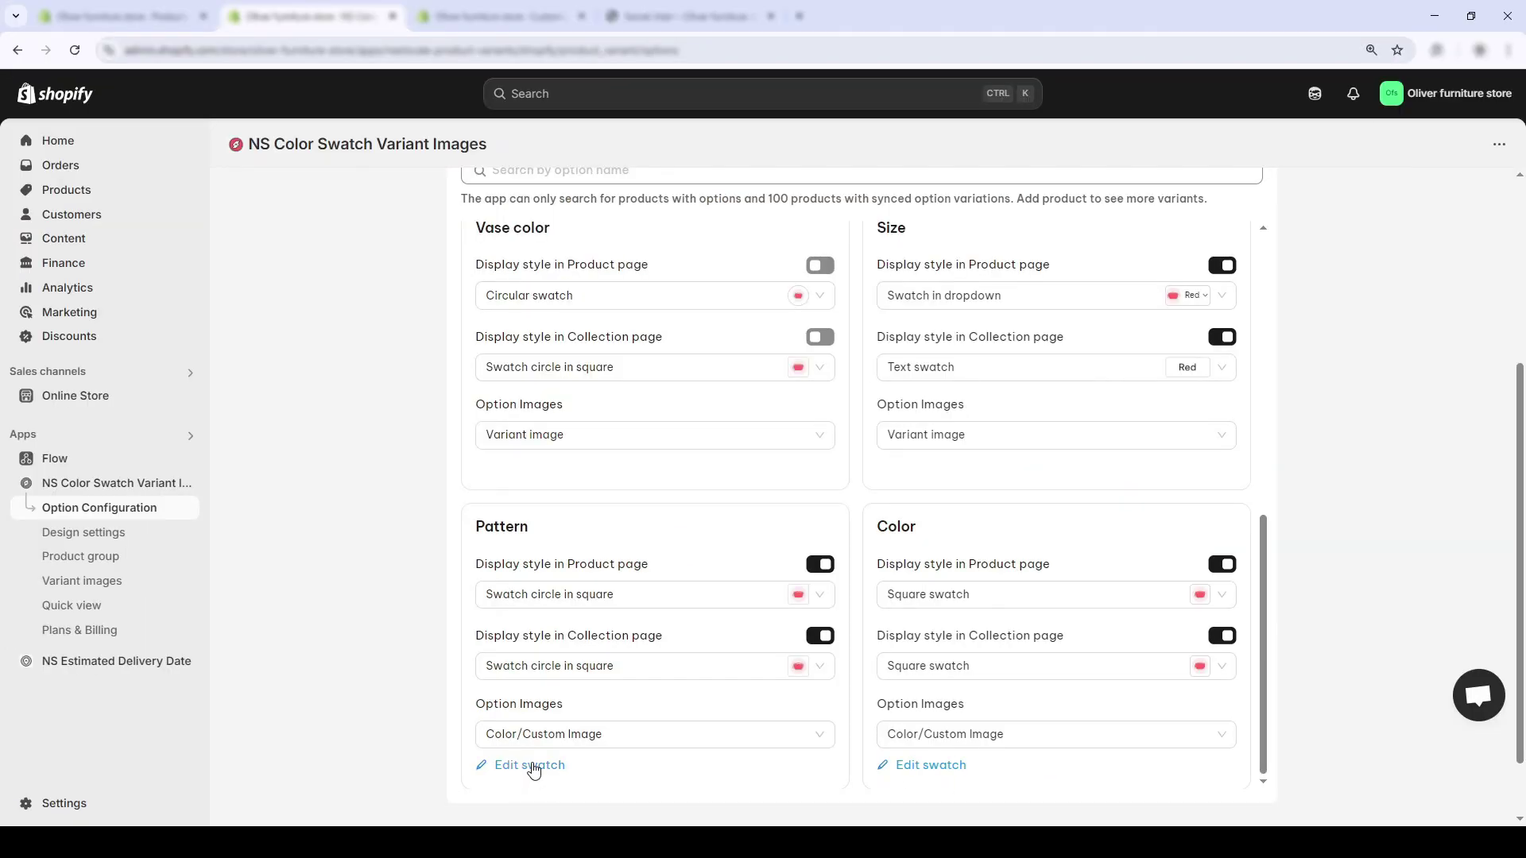
Step: Give the Pattern option's Dotted and Striped swatches uploaded images and save
left_click(531, 766)
left_click(775, 461)
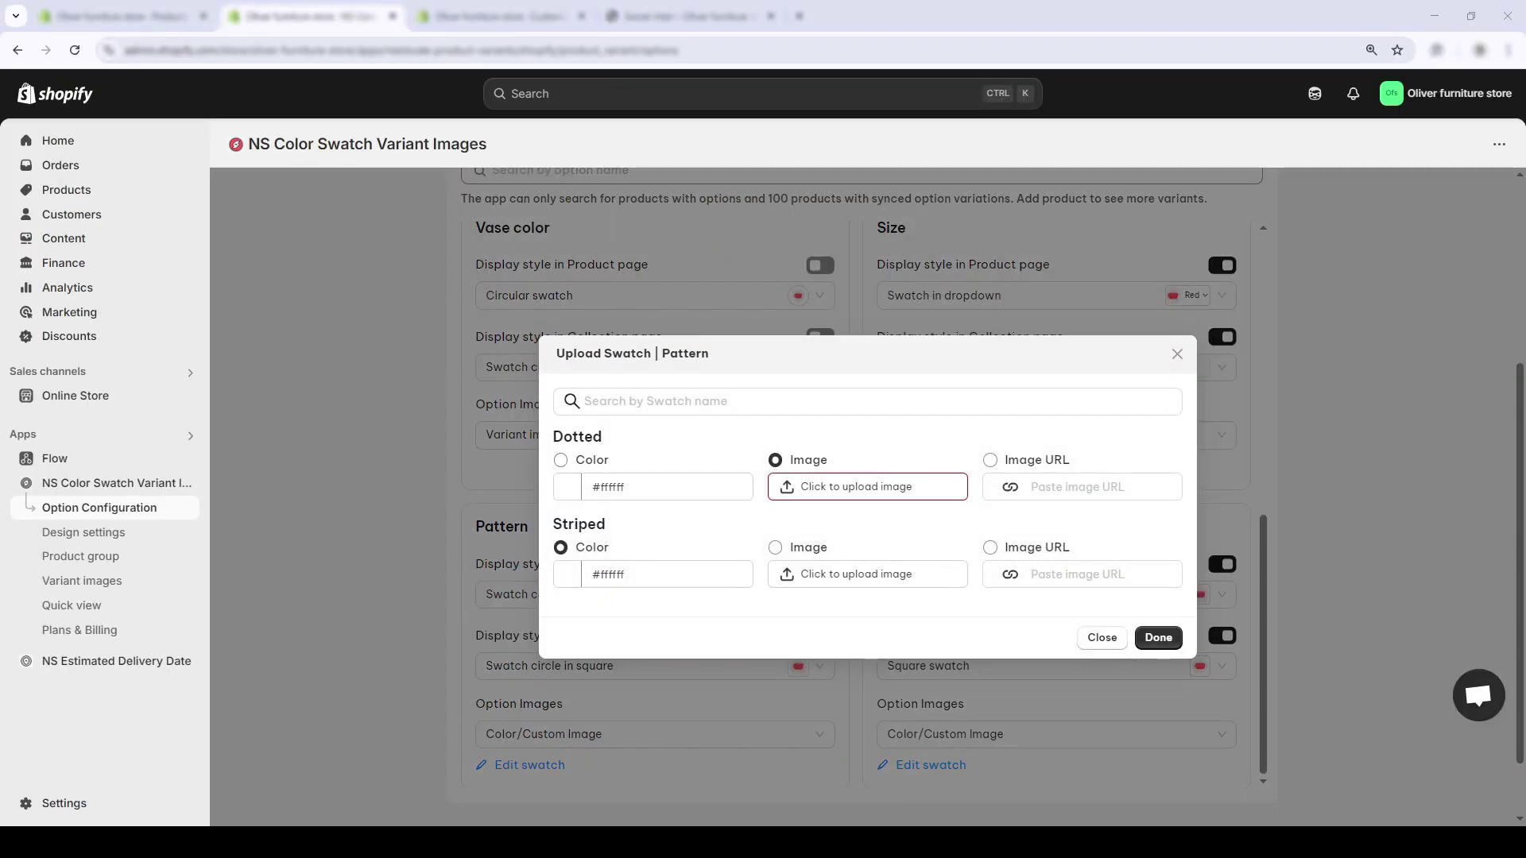
left_click(774, 547)
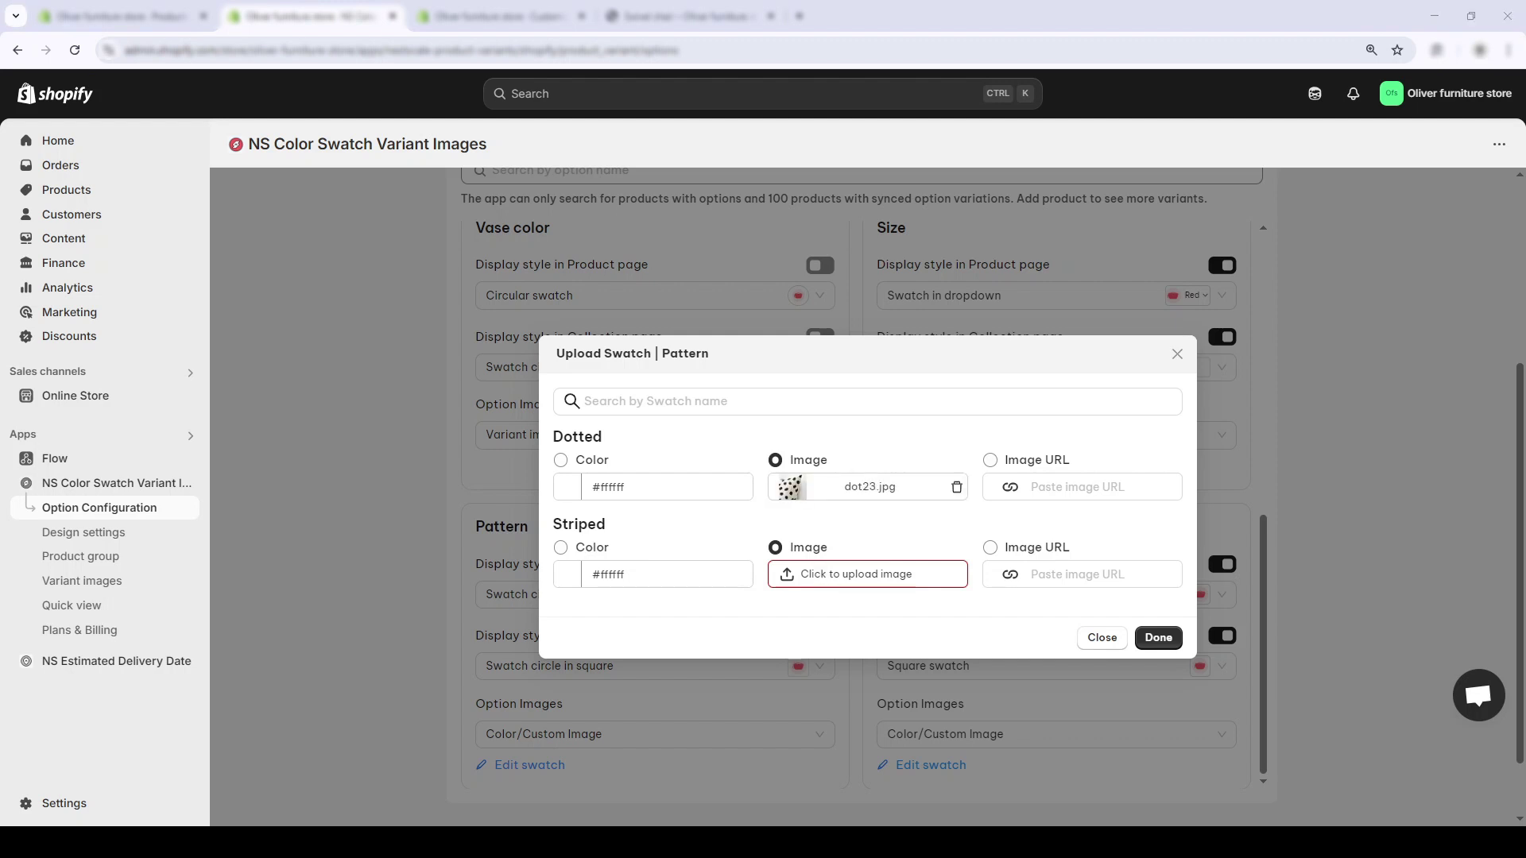
left_click(1157, 638)
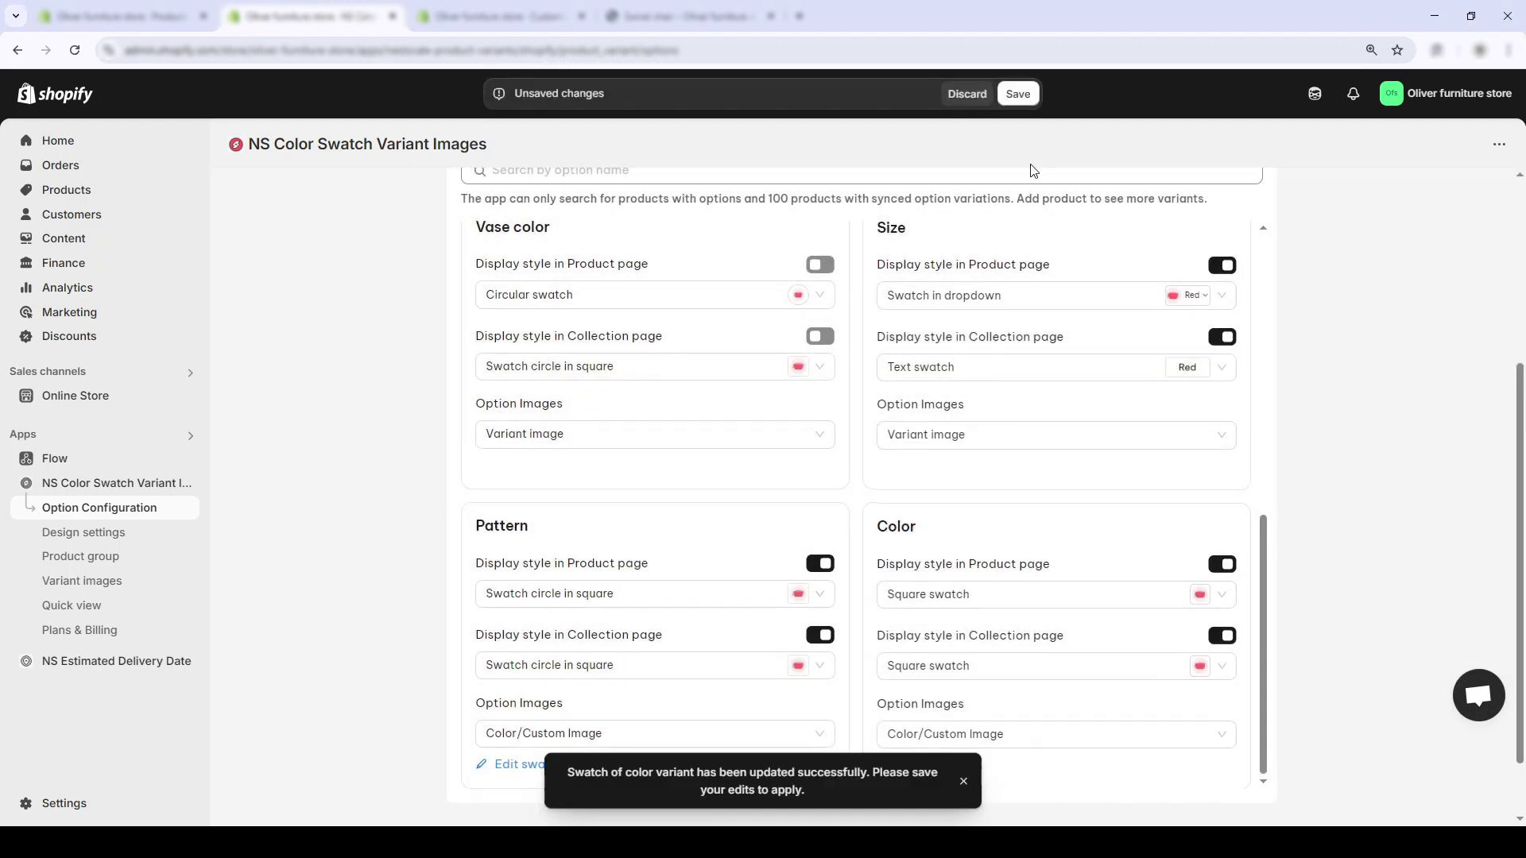
left_click(1017, 96)
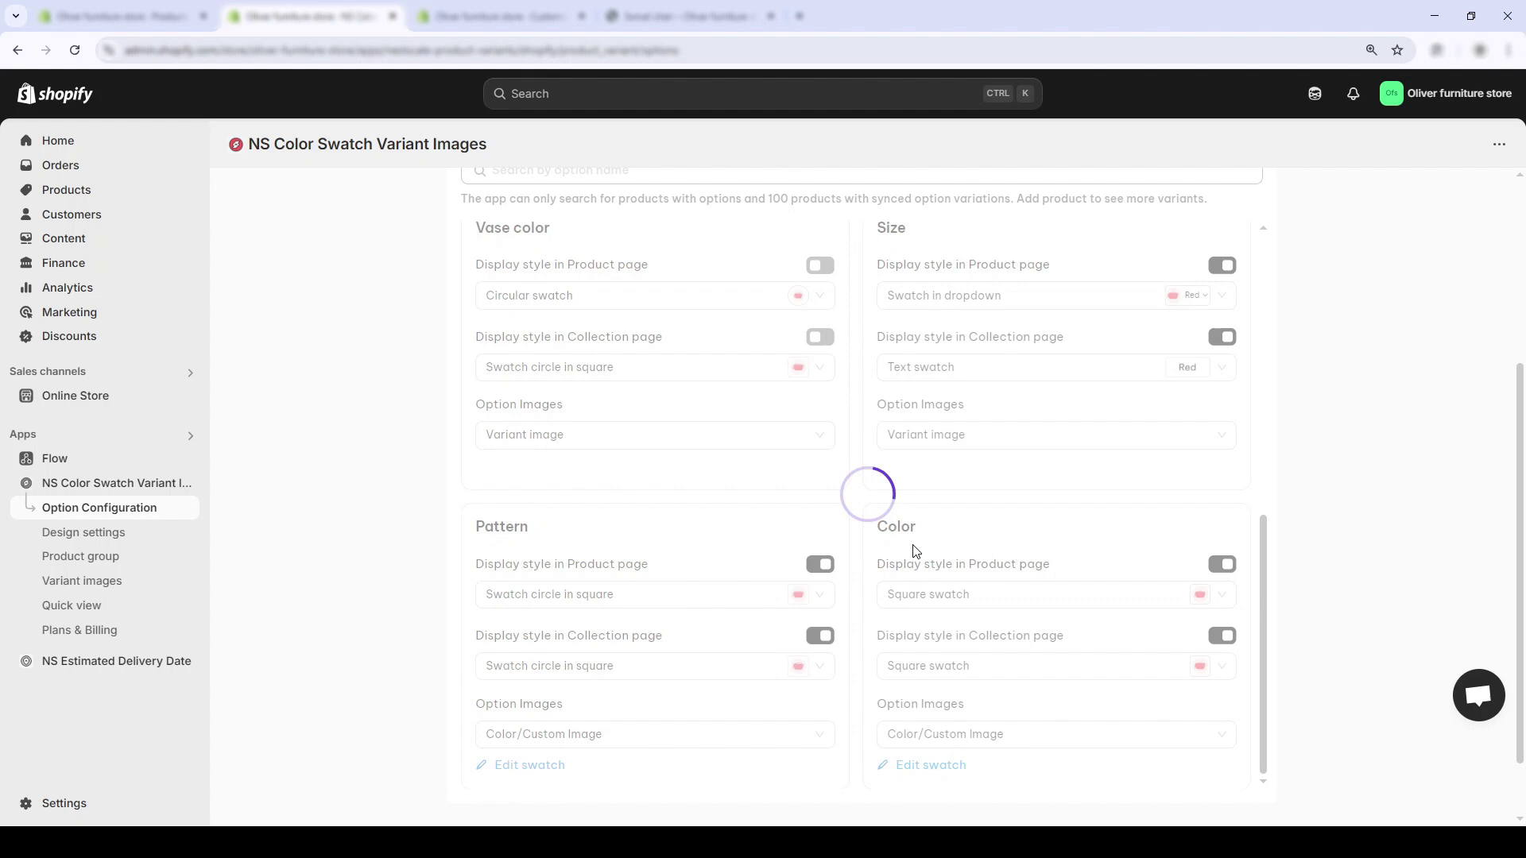
Step: Preview the Patterned Cushion Cover in the theme editor and select its Dotted image swatch
left_click(501, 16)
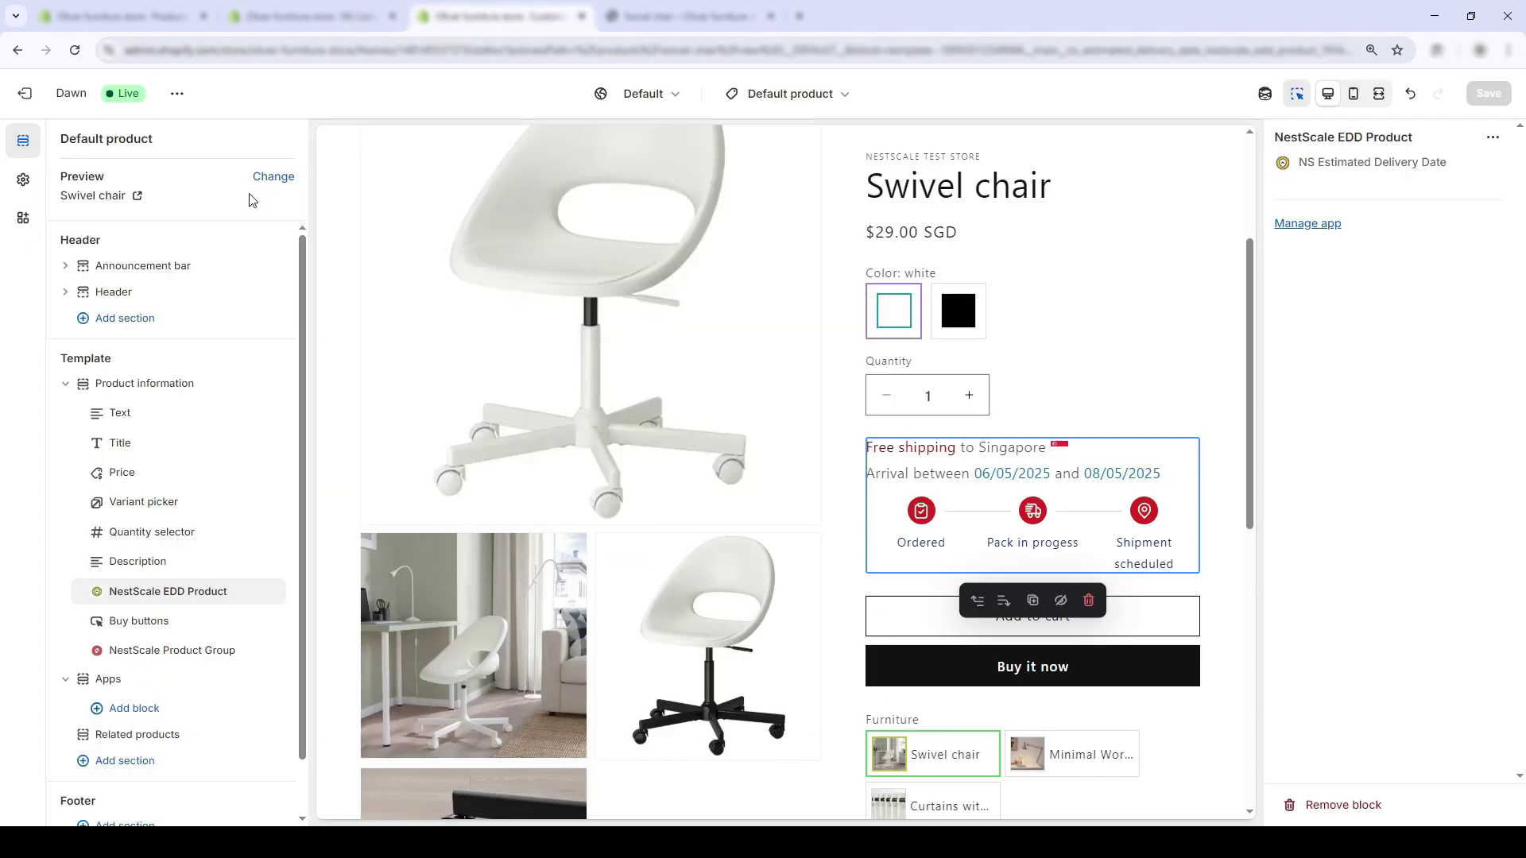
left_click(272, 177)
scroll(1391, 477, "down", 5)
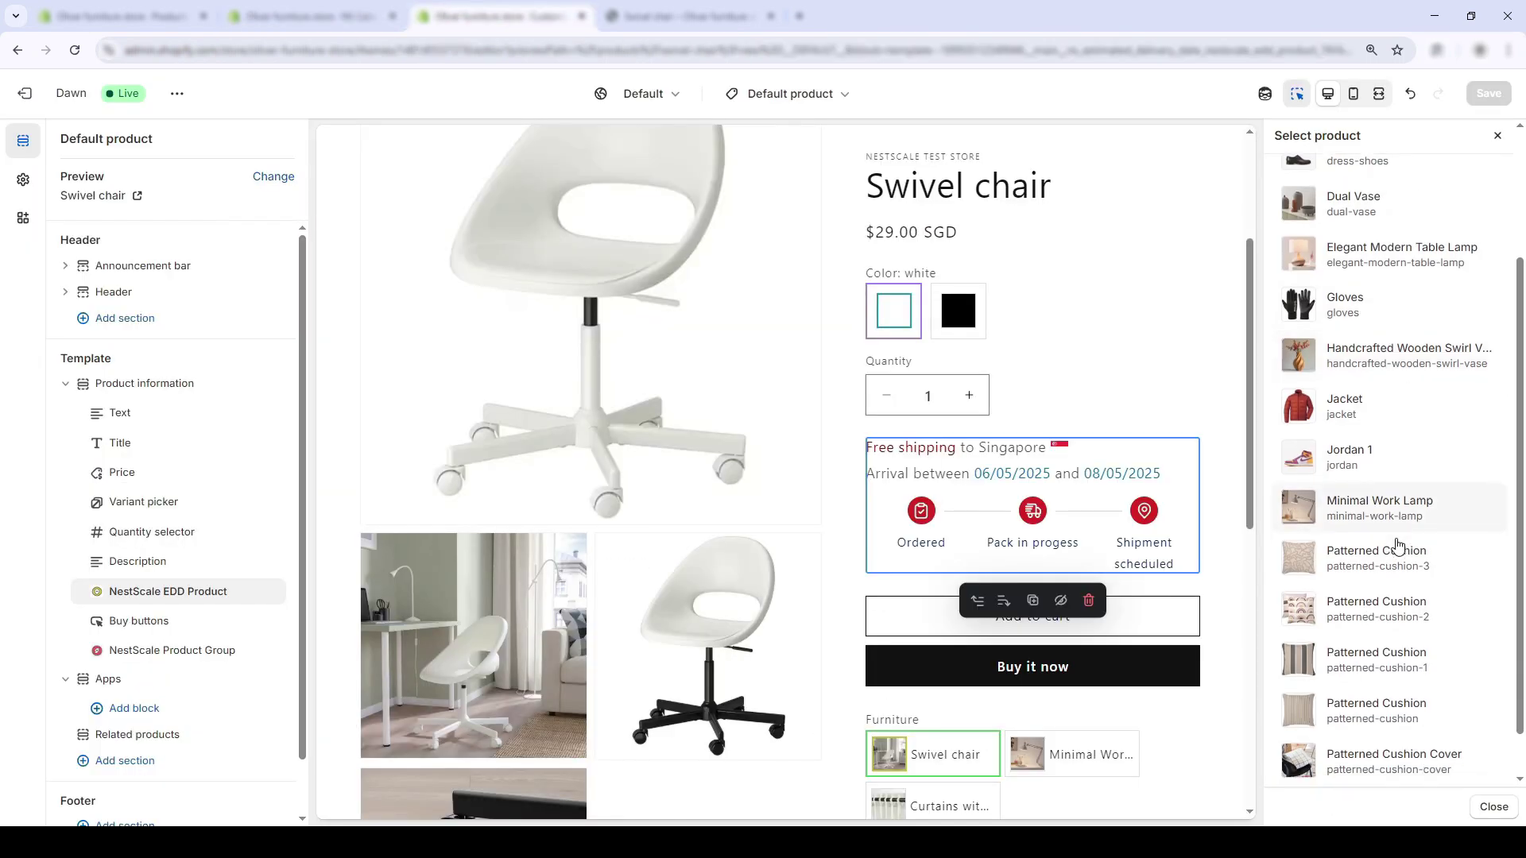
left_click(1409, 707)
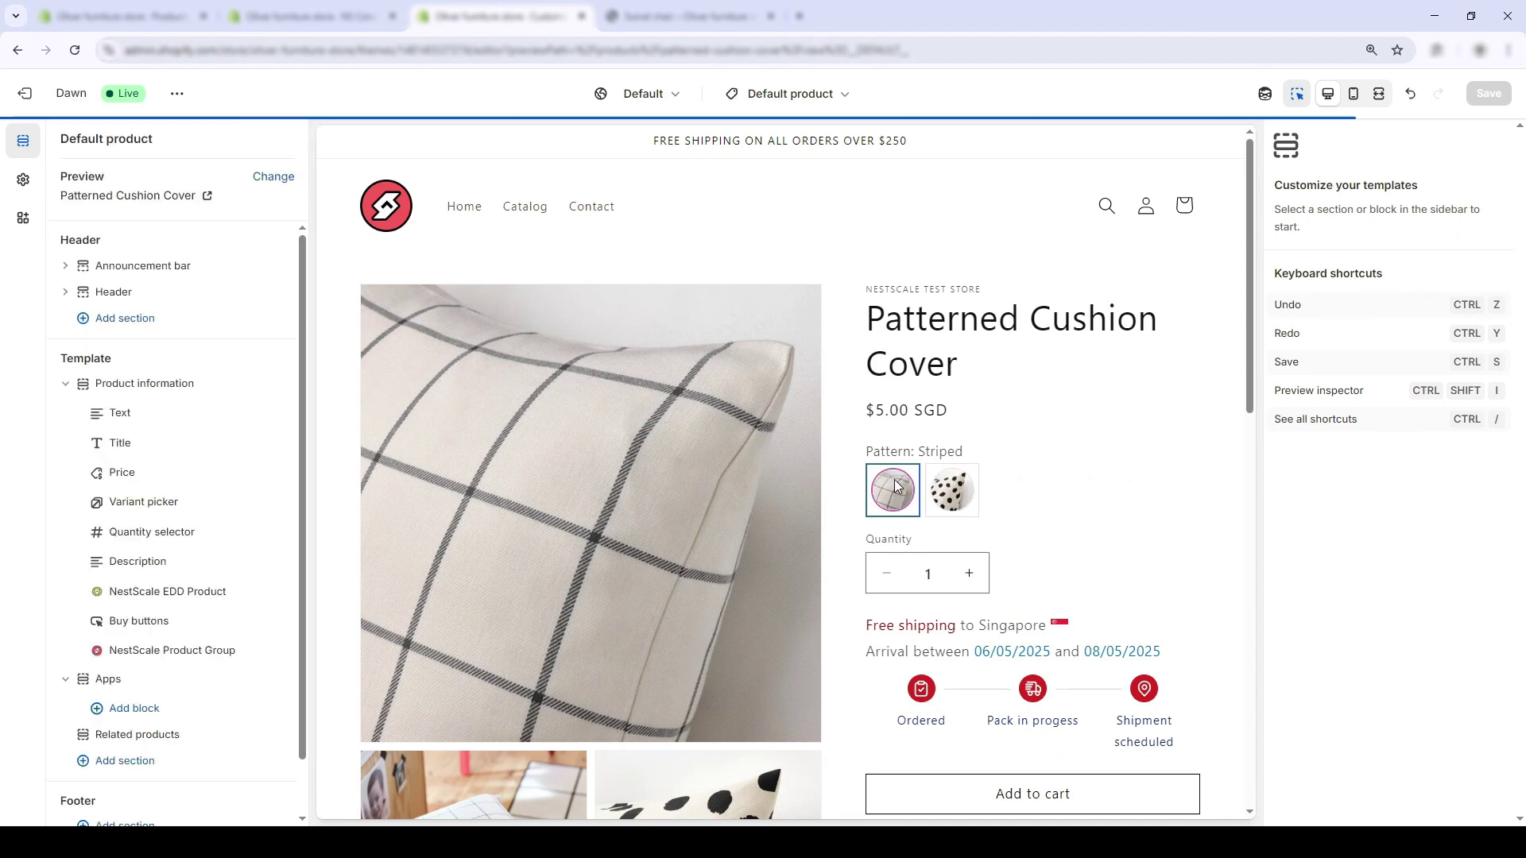
scroll(985, 445, "down", 2)
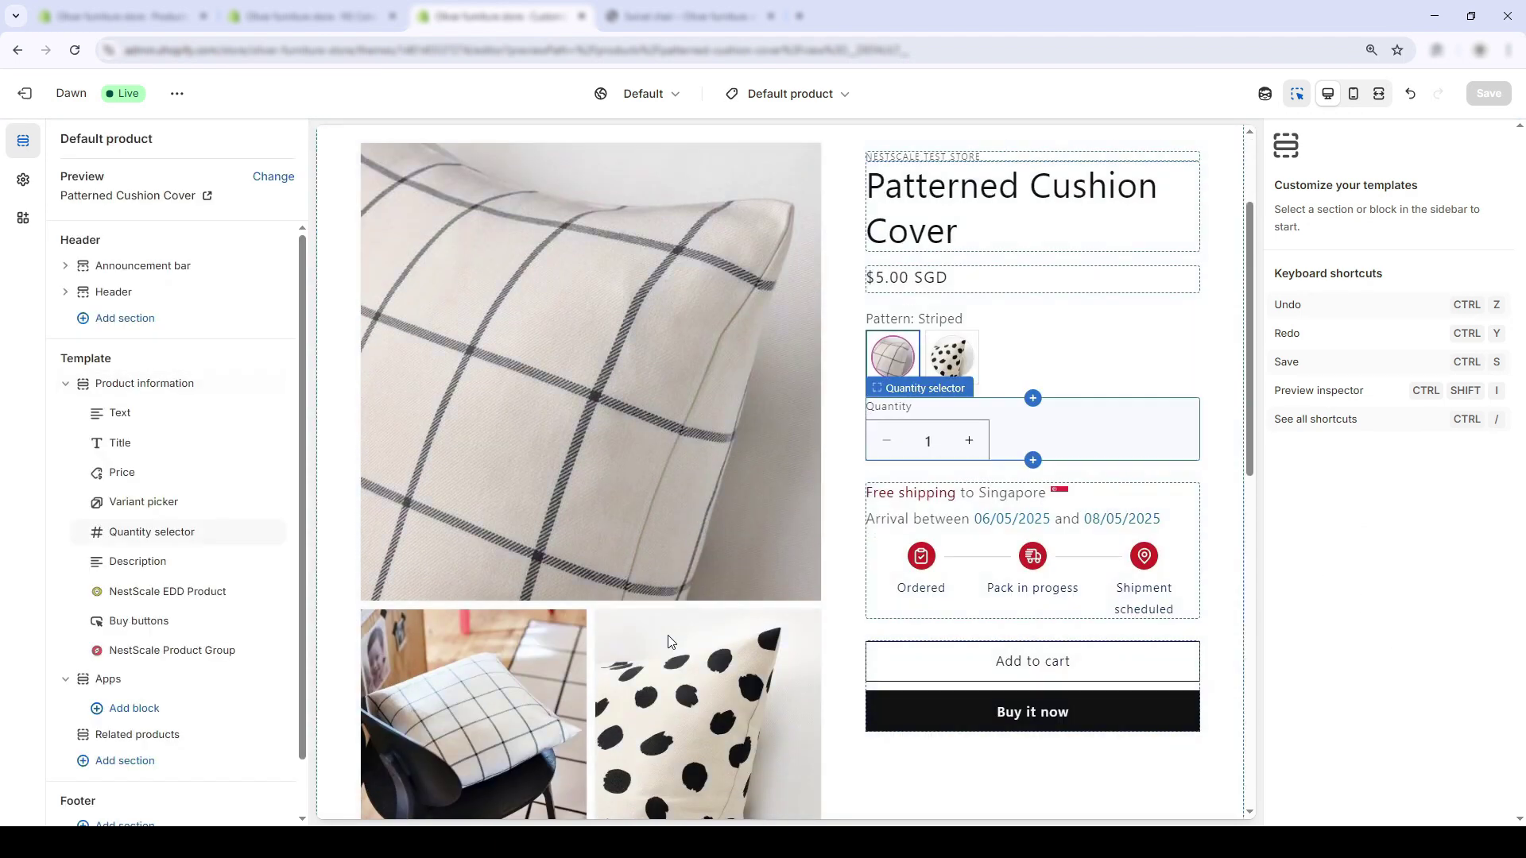
scroll(646, 627, "up", 3)
left_click(943, 389)
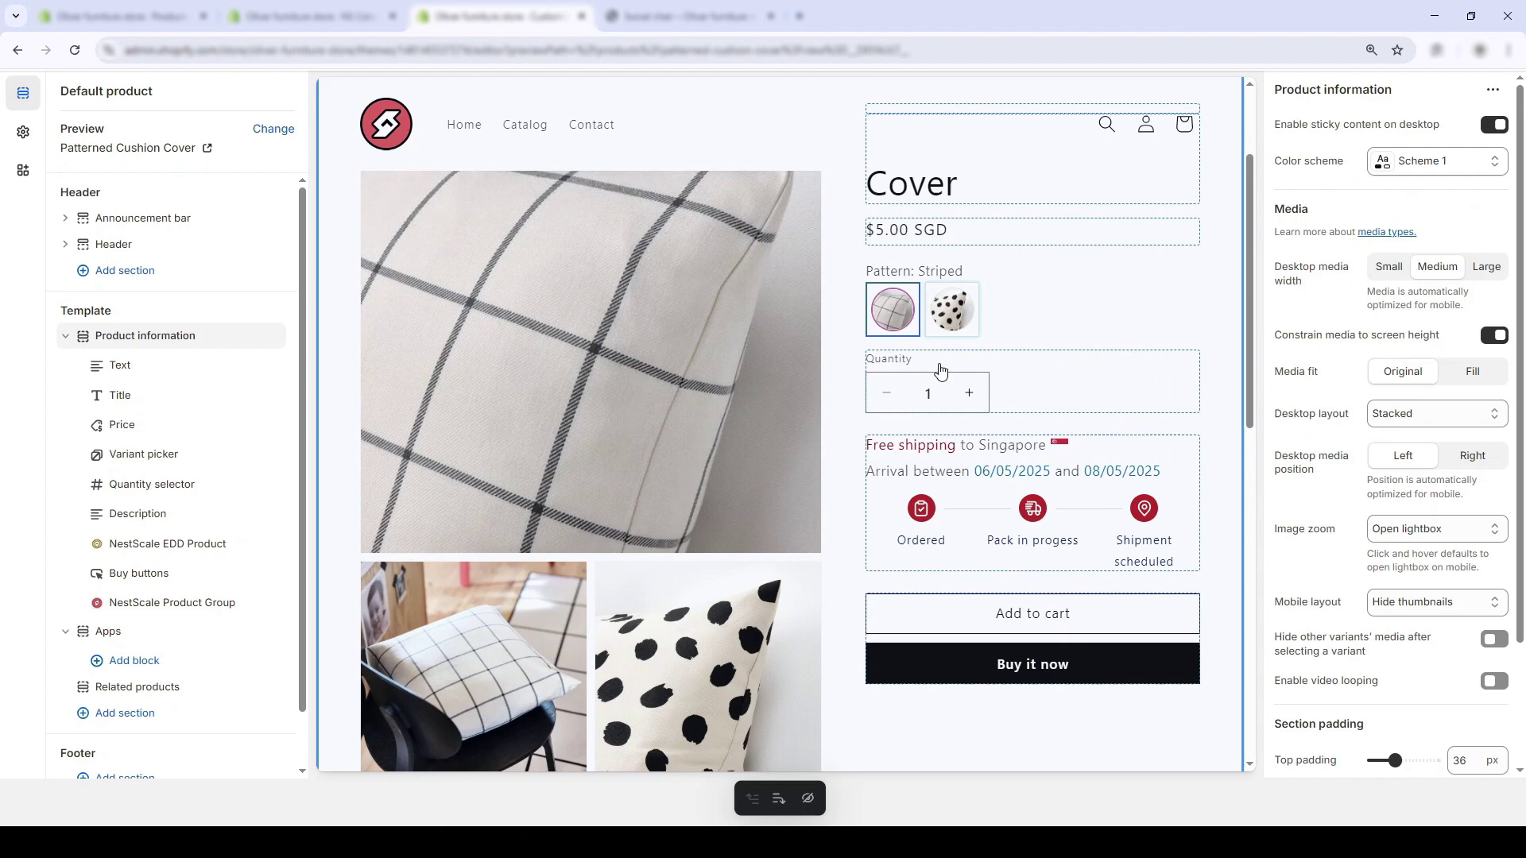
left_click(962, 322)
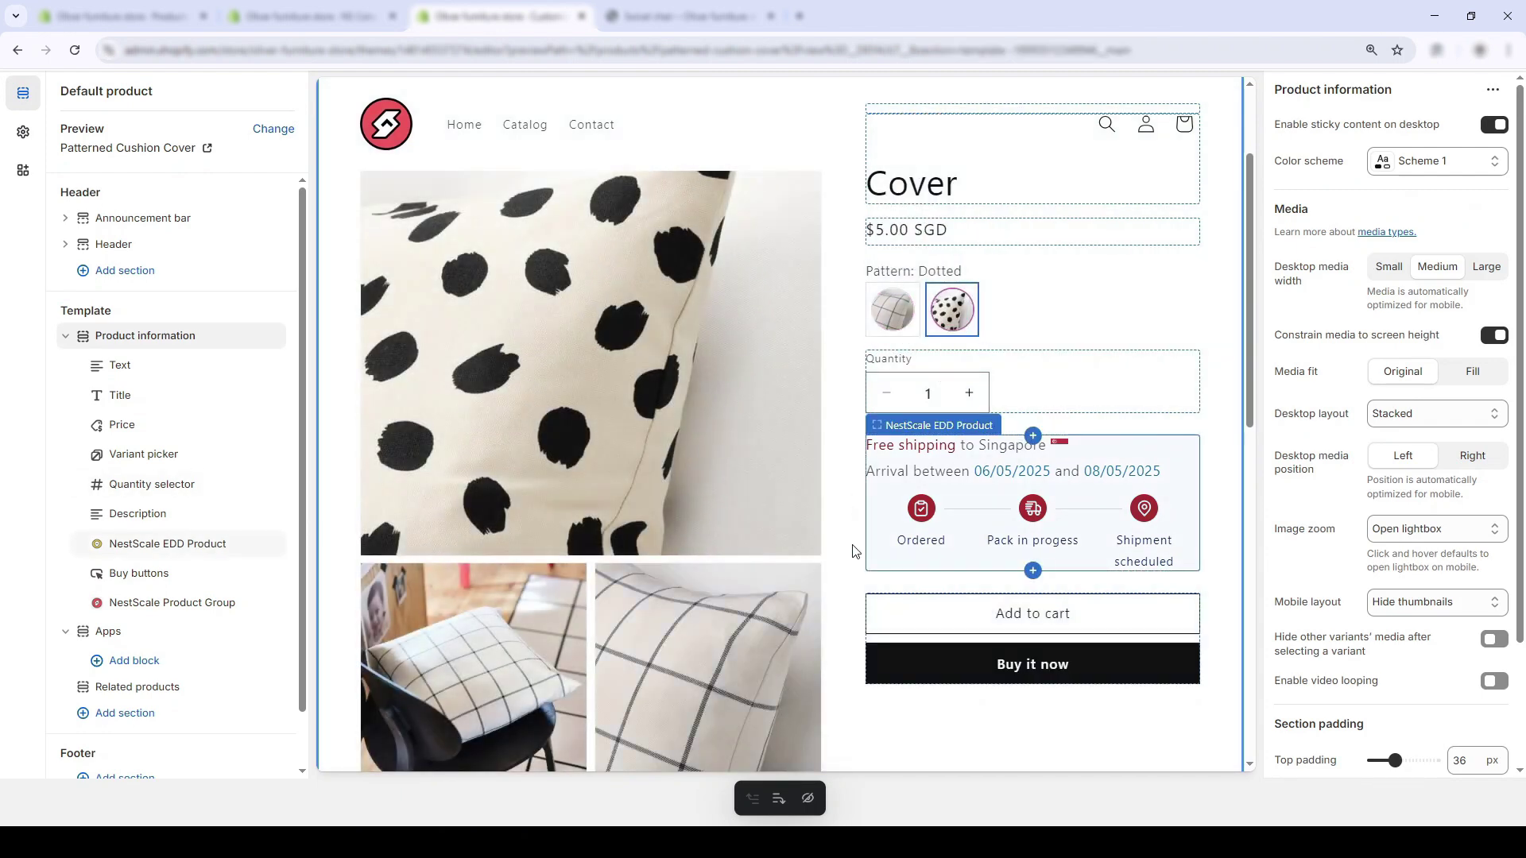
scroll(814, 518, "up", 3)
scroll(815, 518, "down", 1)
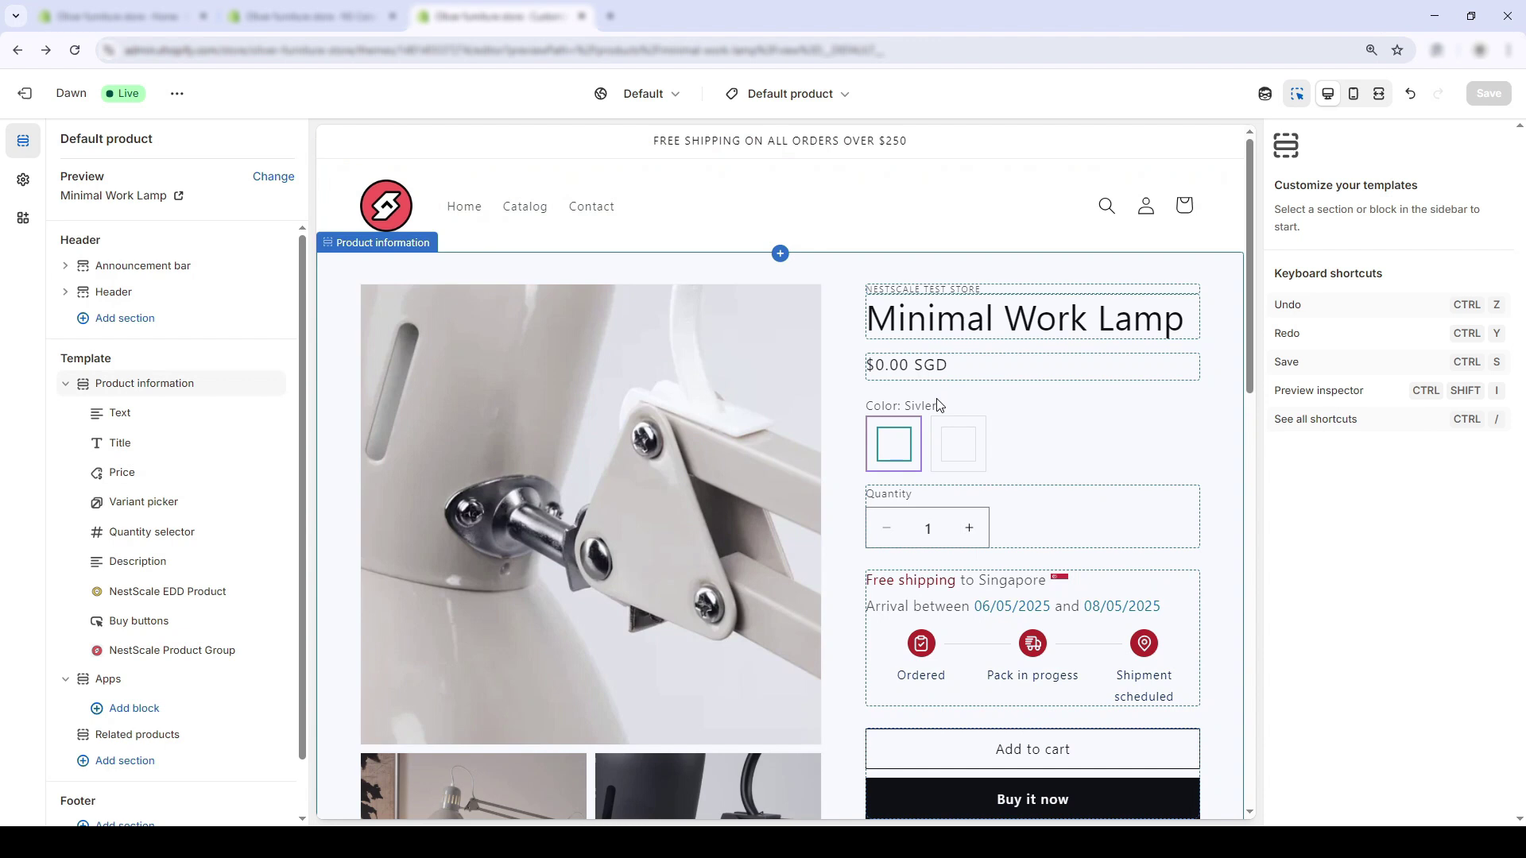
scroll(945, 389, "down", 2)
scroll(927, 432, "down", 1)
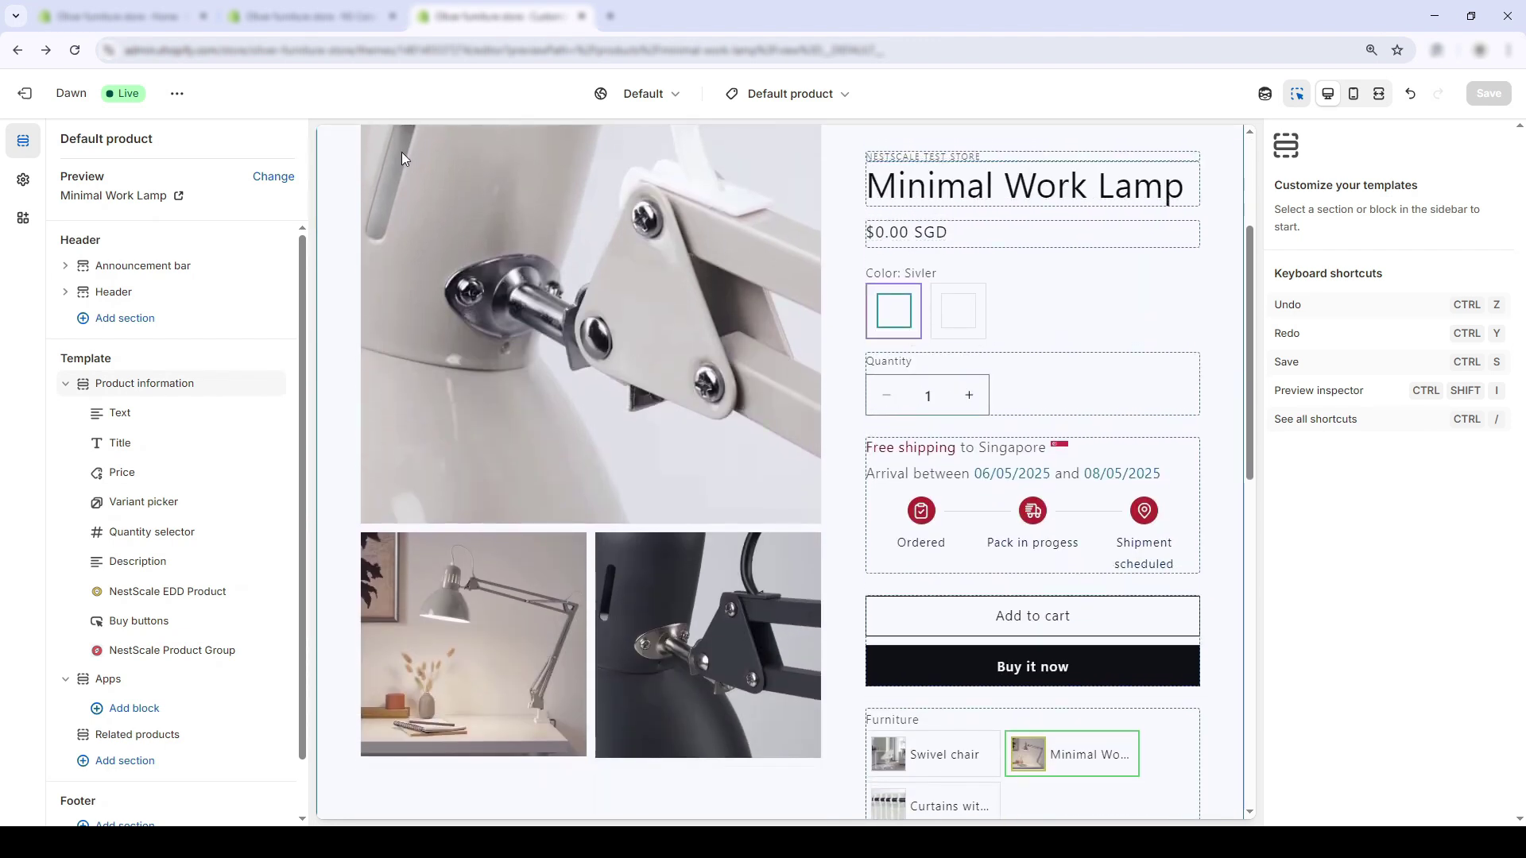
Step: Sync the Minimal Work Lamp product in the swatch app's option configuration
left_click(346, 11)
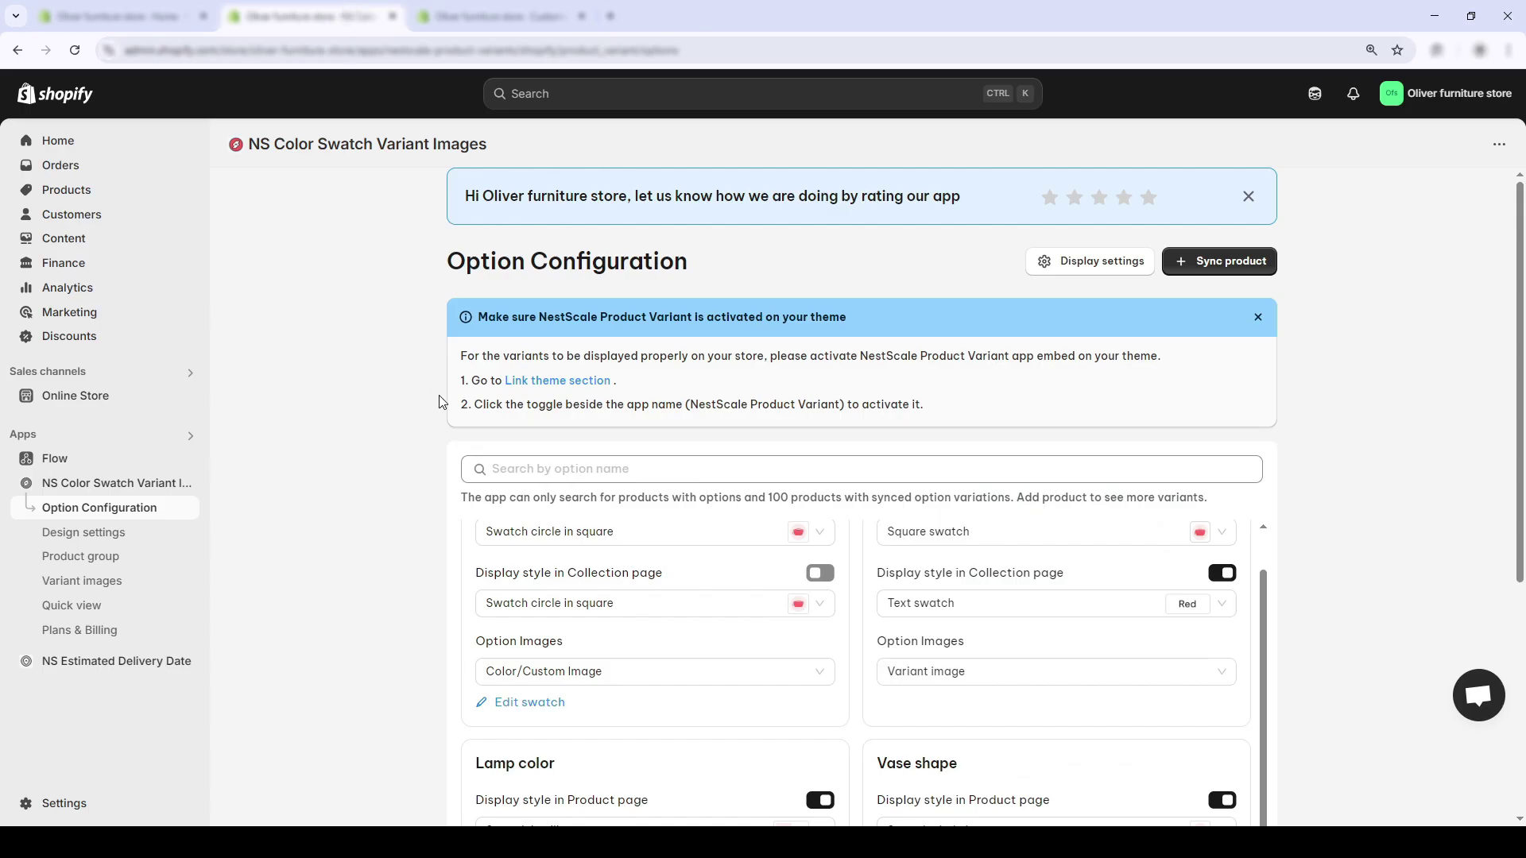
left_click(1221, 259)
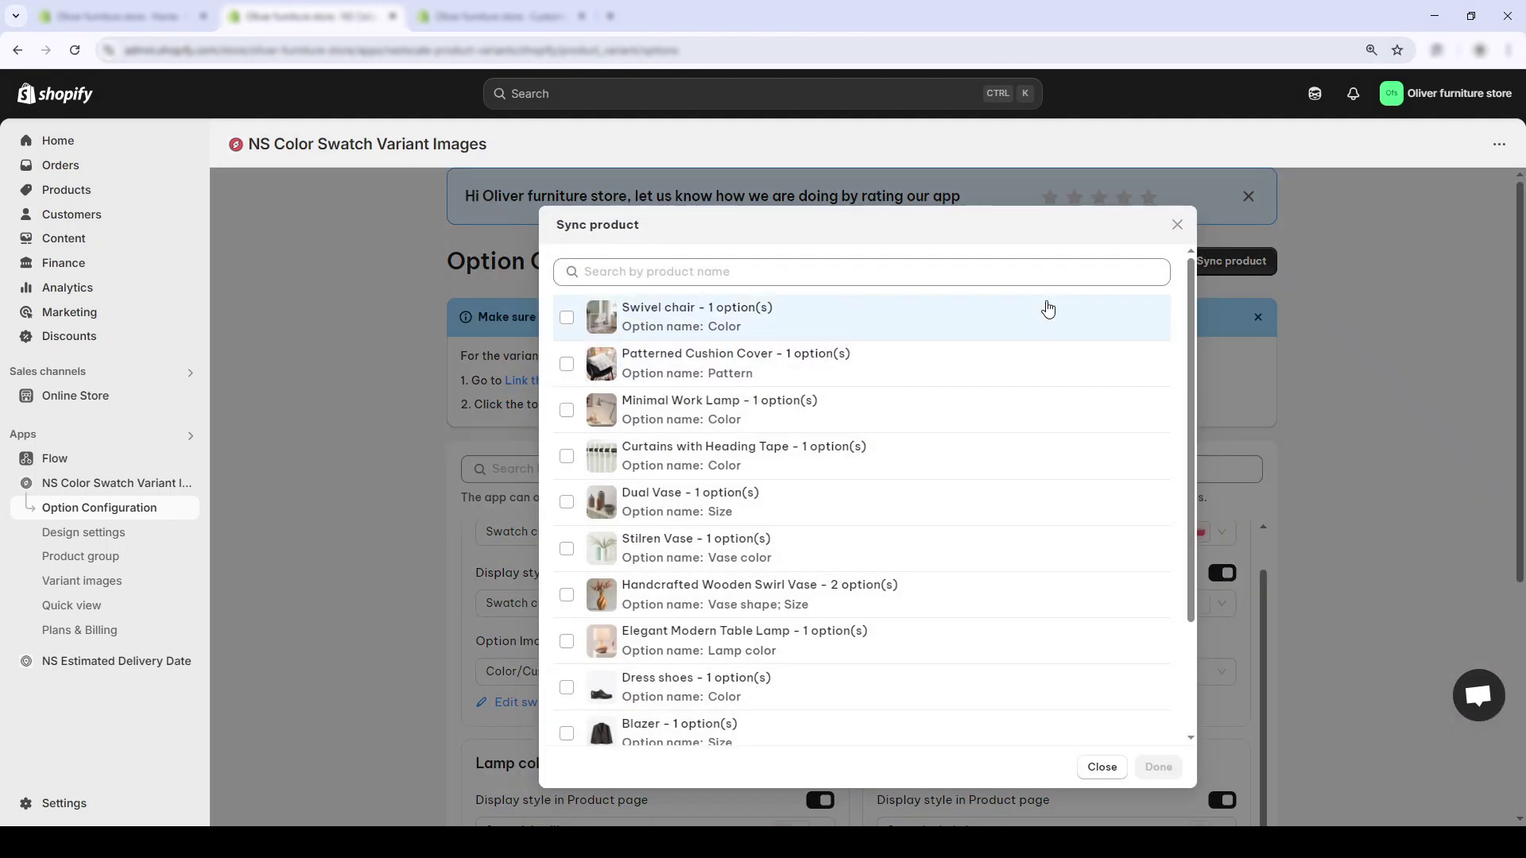
left_click(1184, 228)
scroll(648, 660, "up", 1)
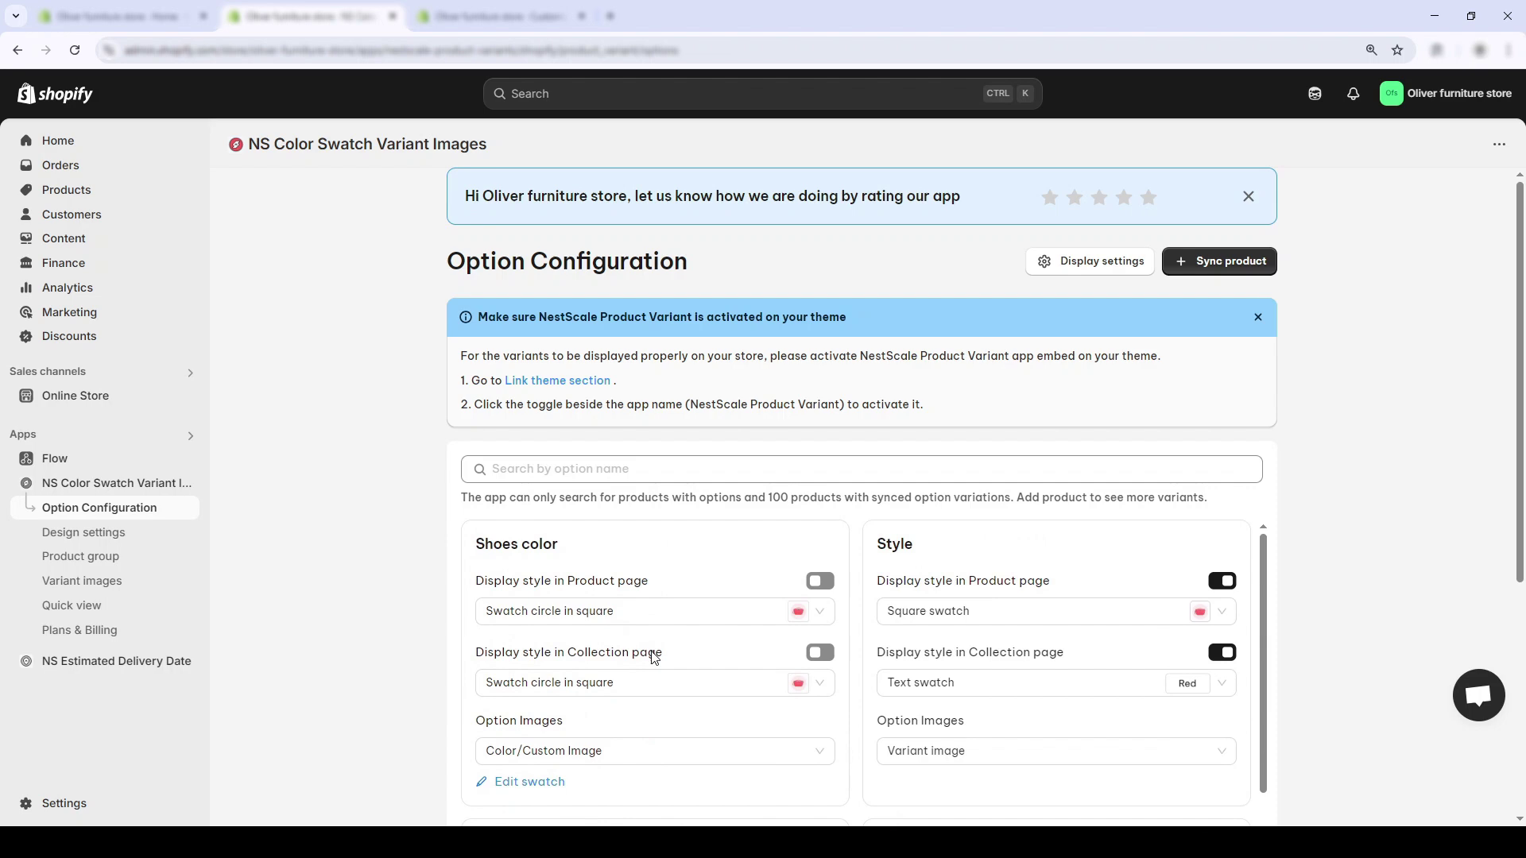
left_click(1258, 257)
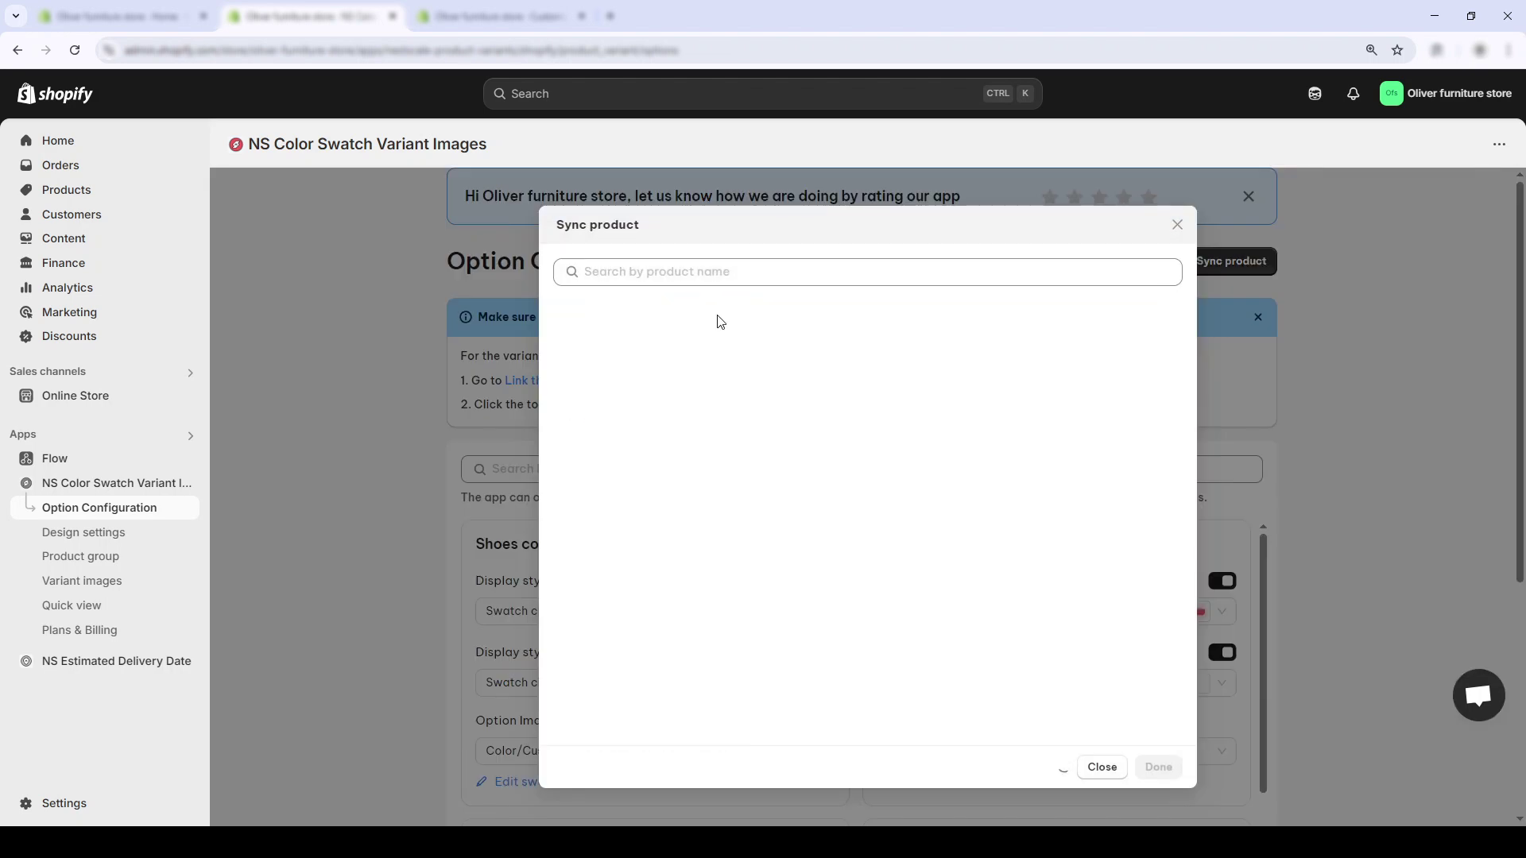
left_click(755, 419)
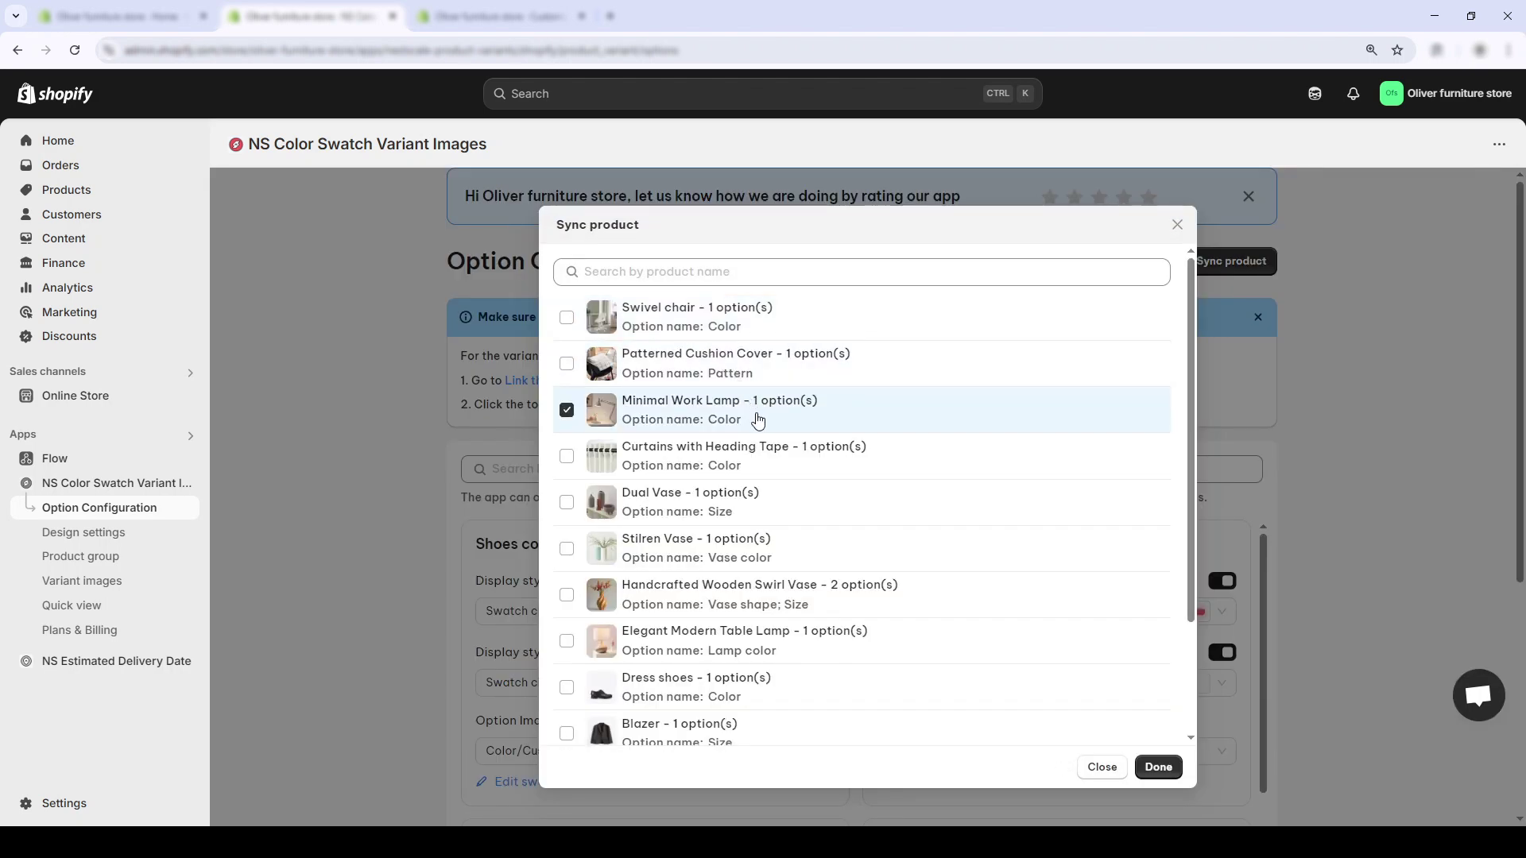
left_click(1159, 767)
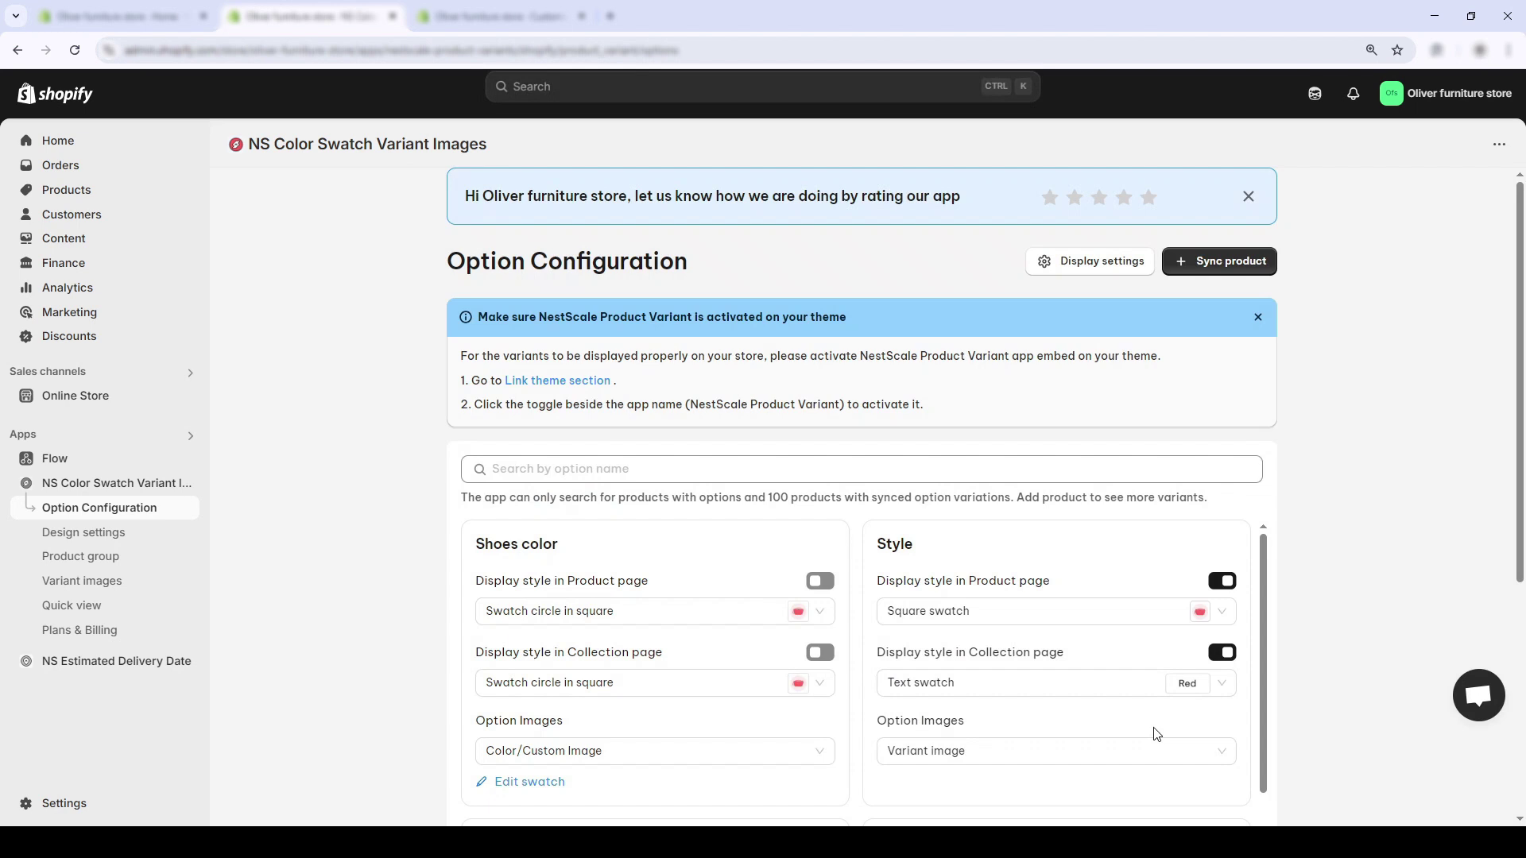
Step: Set the Color option's Option Images to Variant image, save, and view the lamp's theme preview
scroll(1010, 394, "down", 5)
scroll(1011, 394, "down", 2)
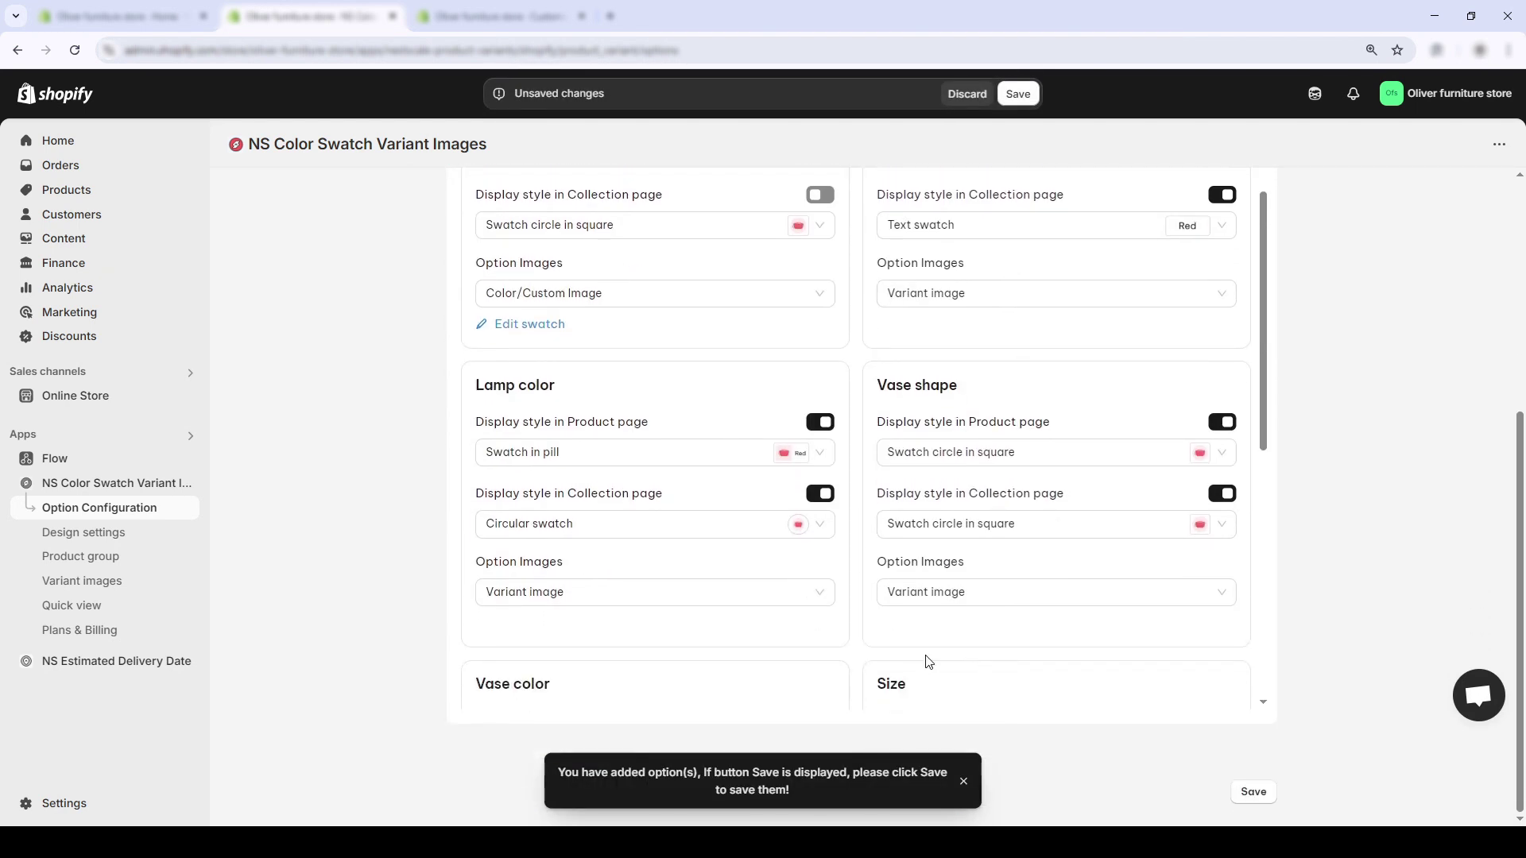
scroll(909, 514, "down", 5)
double_click(894, 450)
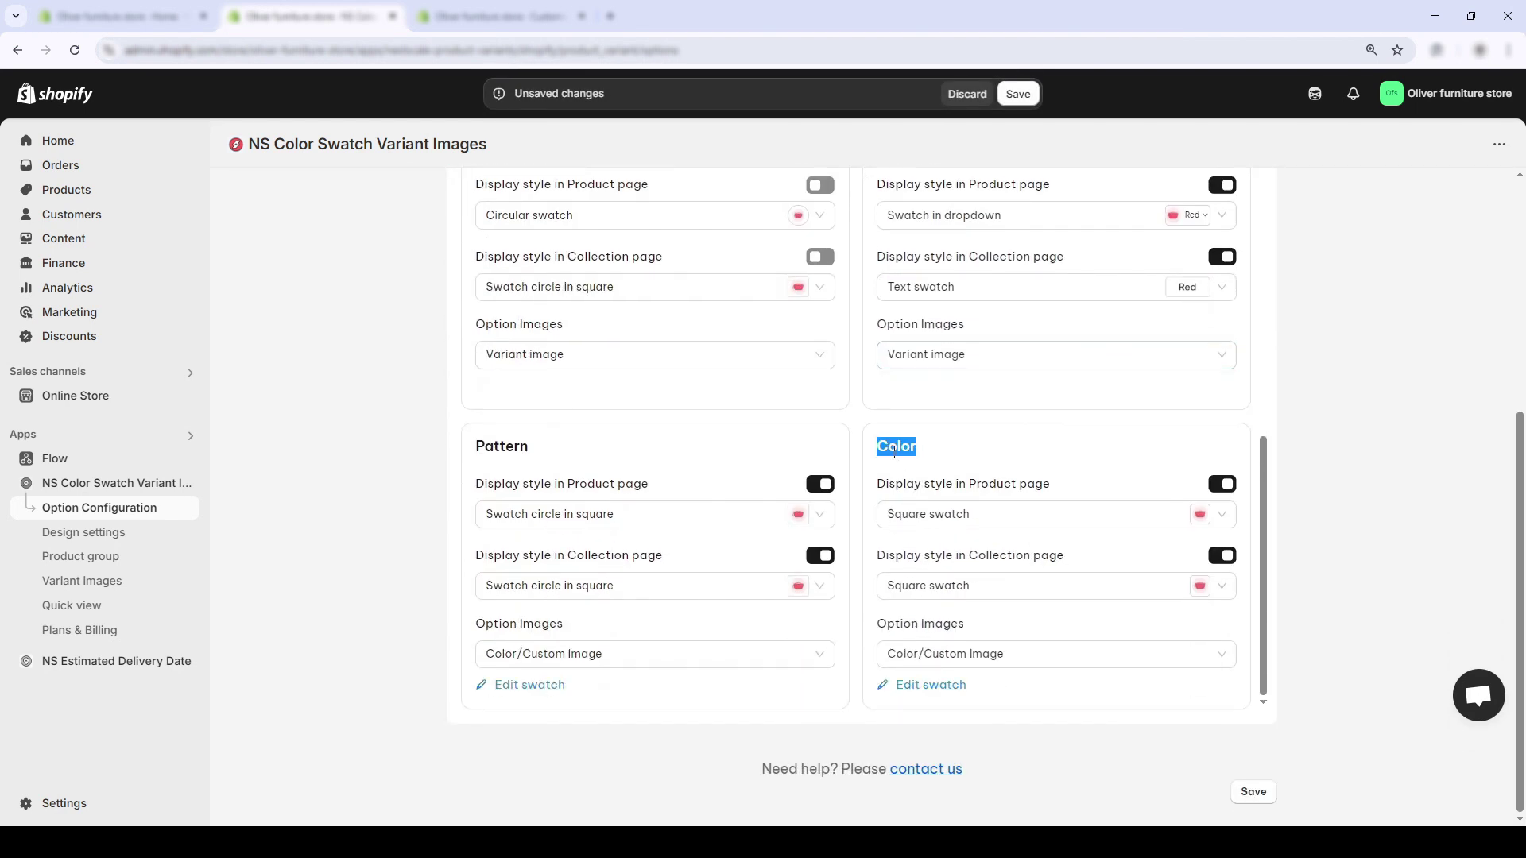
left_click(946, 455)
left_click(1006, 654)
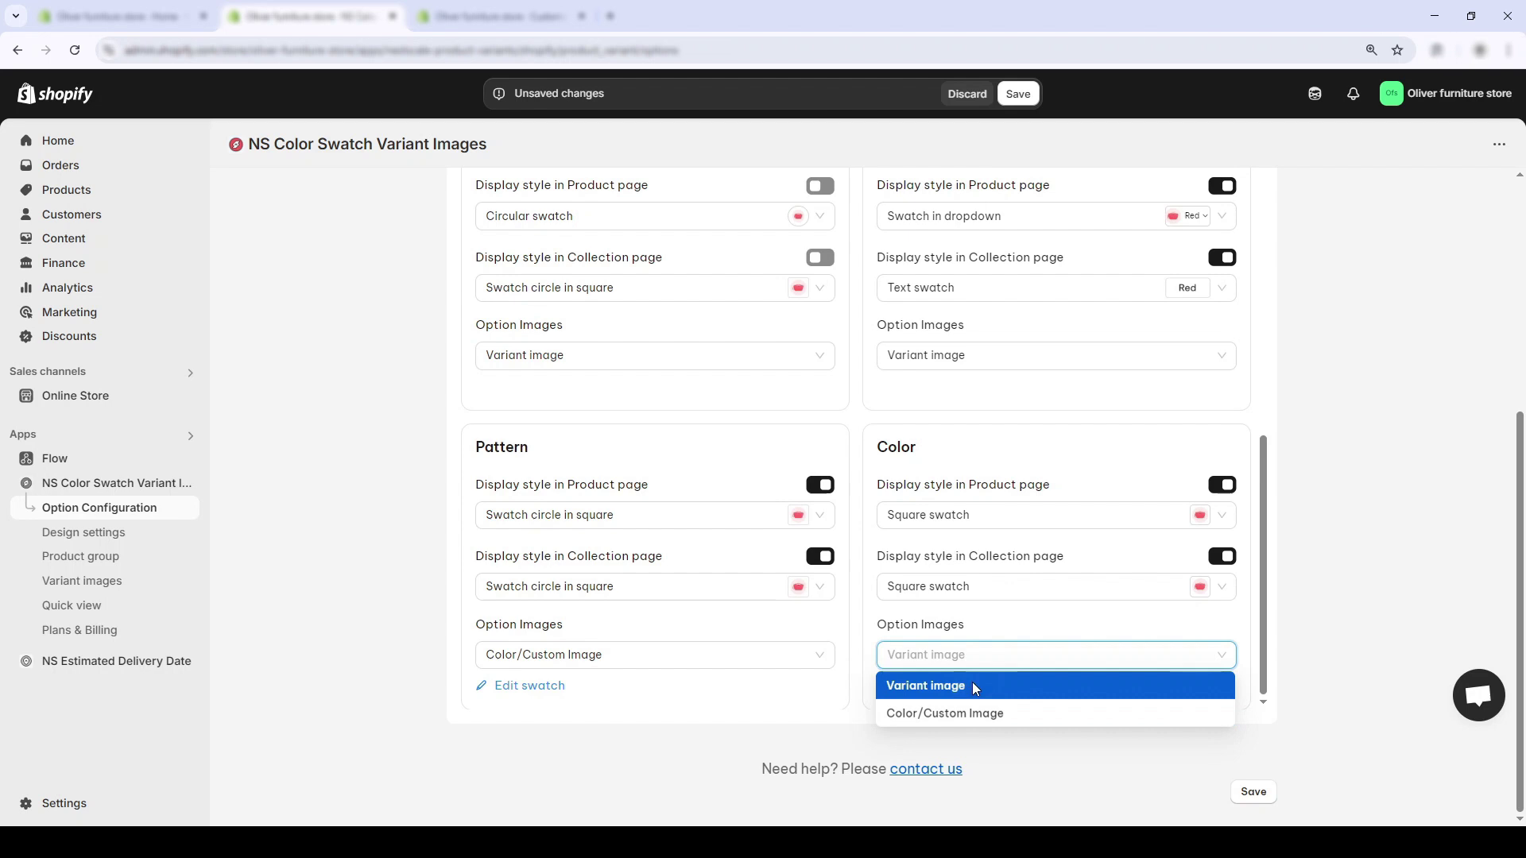
left_click(971, 682)
left_click(1253, 791)
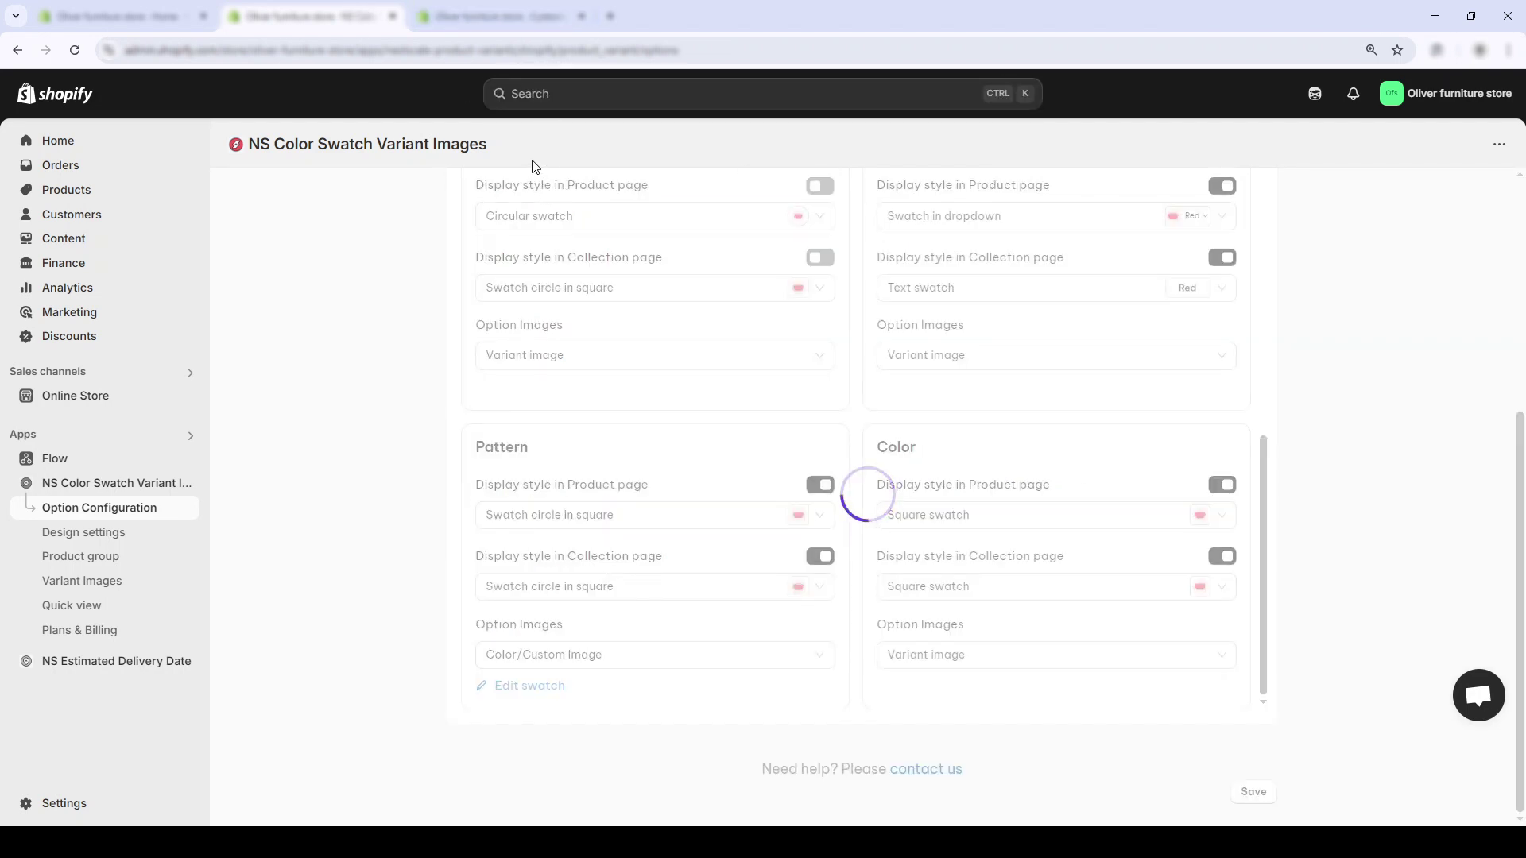
left_click(486, 9)
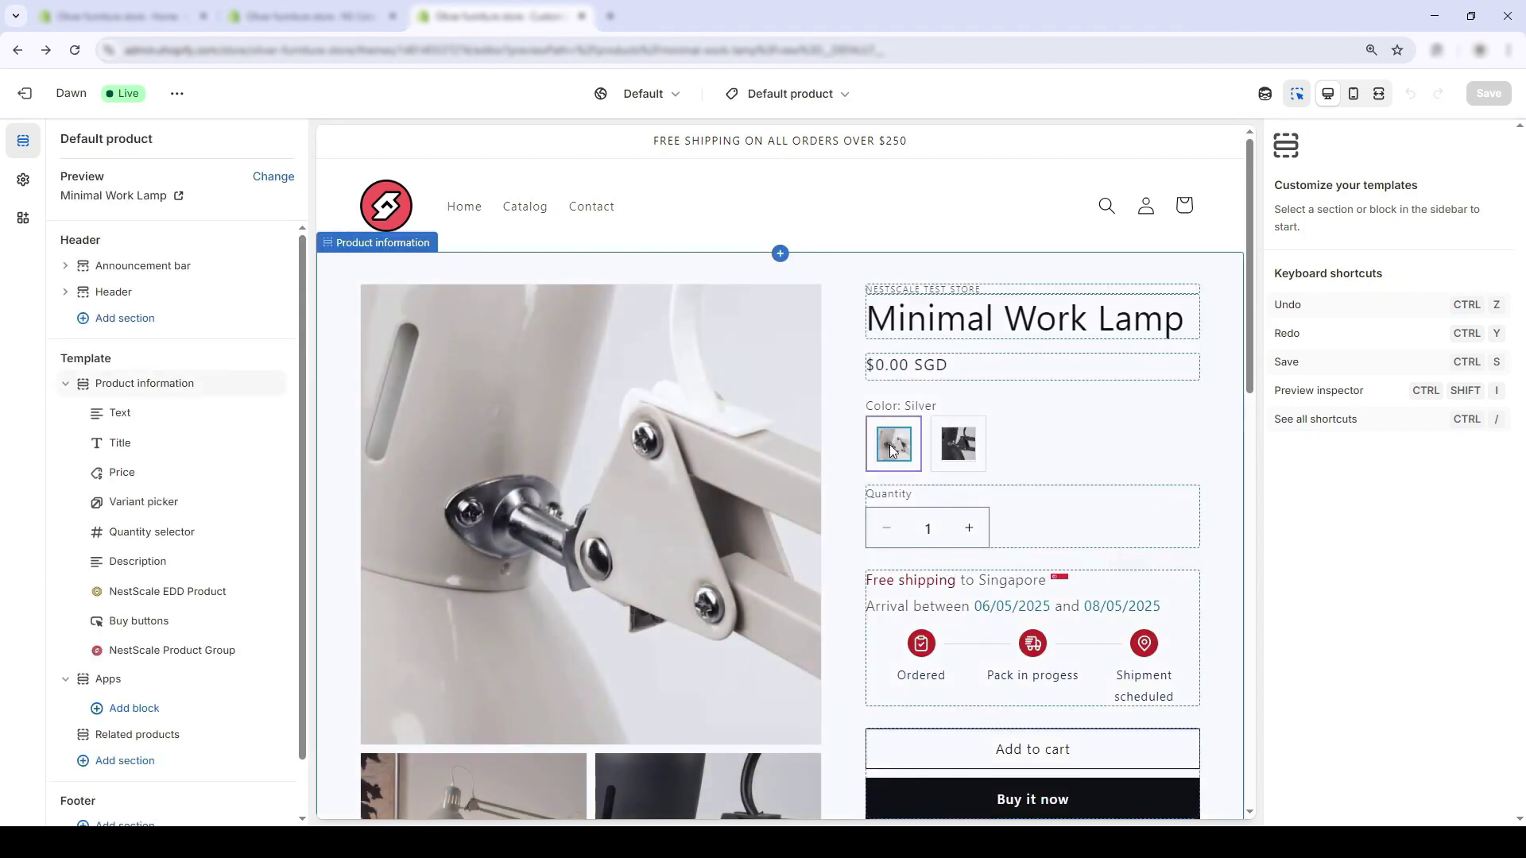
Step: Show the Black version of the lamp in the theme editor, then return to the NS Color Swatch app
scroll(961, 442, "down", 2)
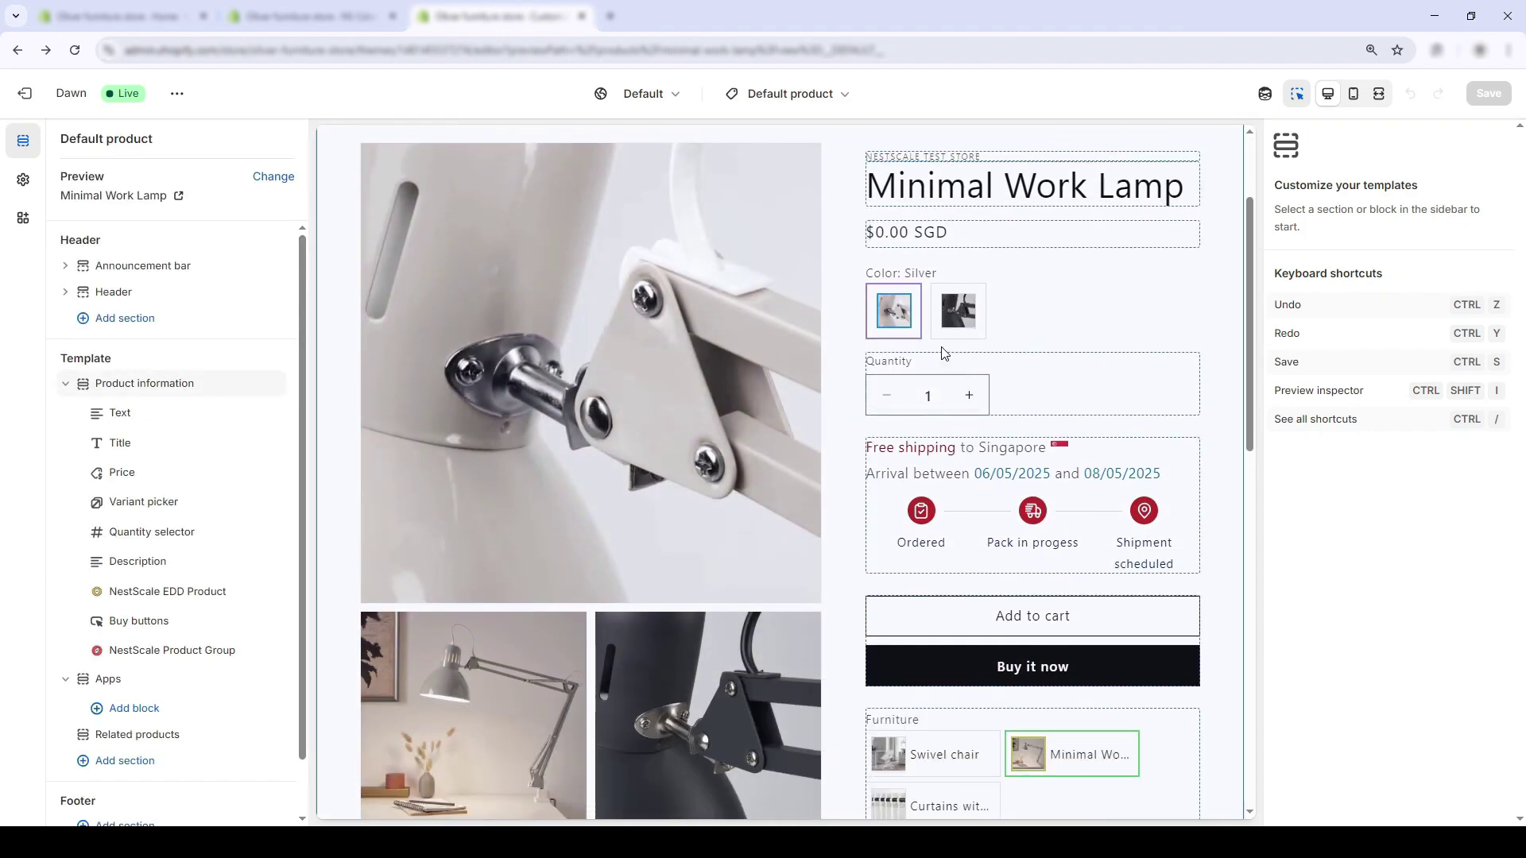
left_click(961, 312)
left_click(958, 264)
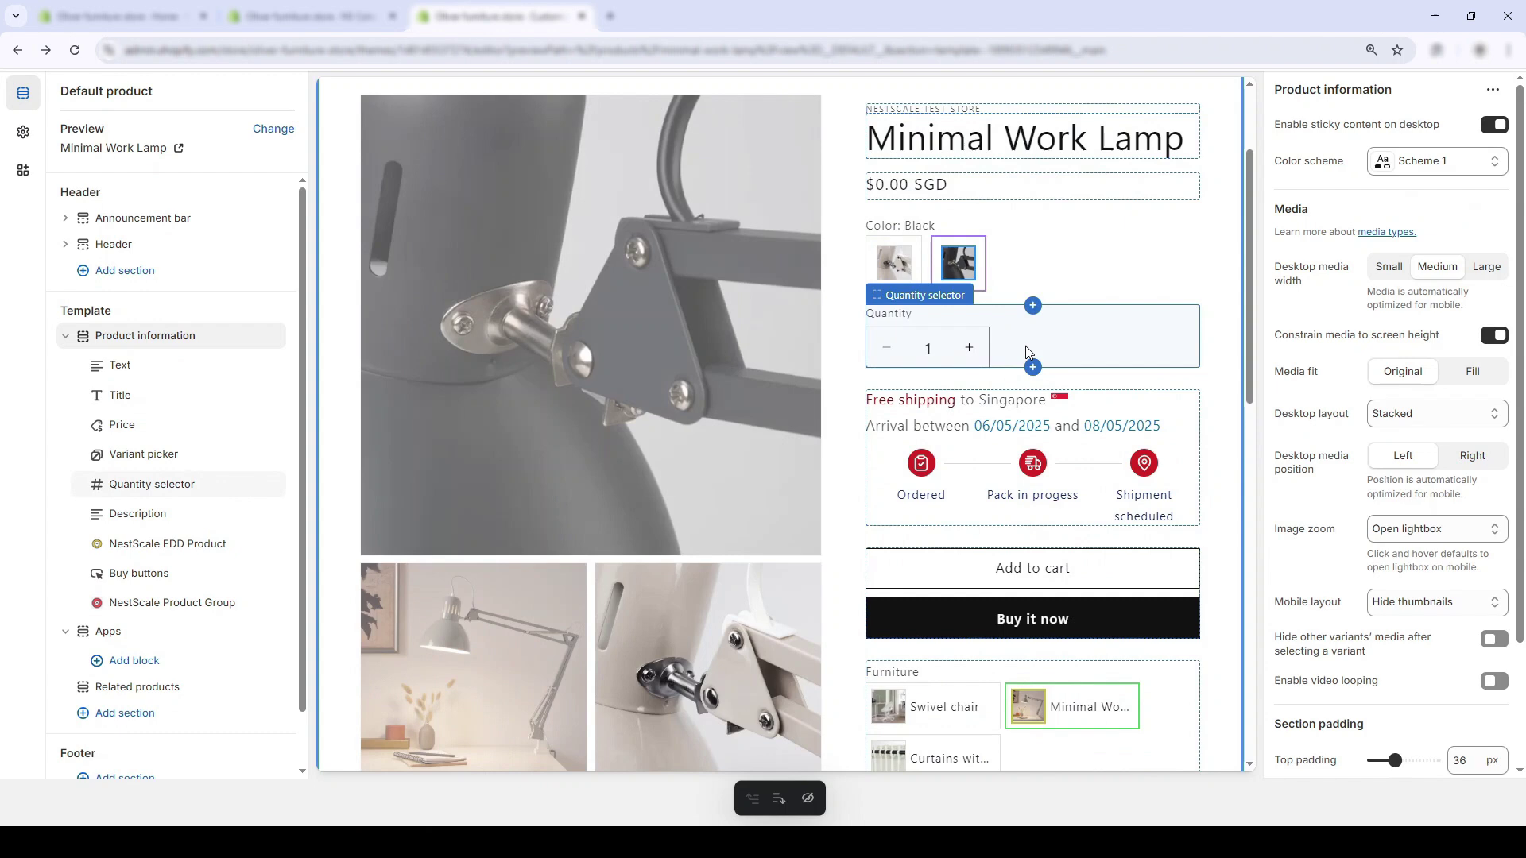
scroll(560, 450, "down", 5)
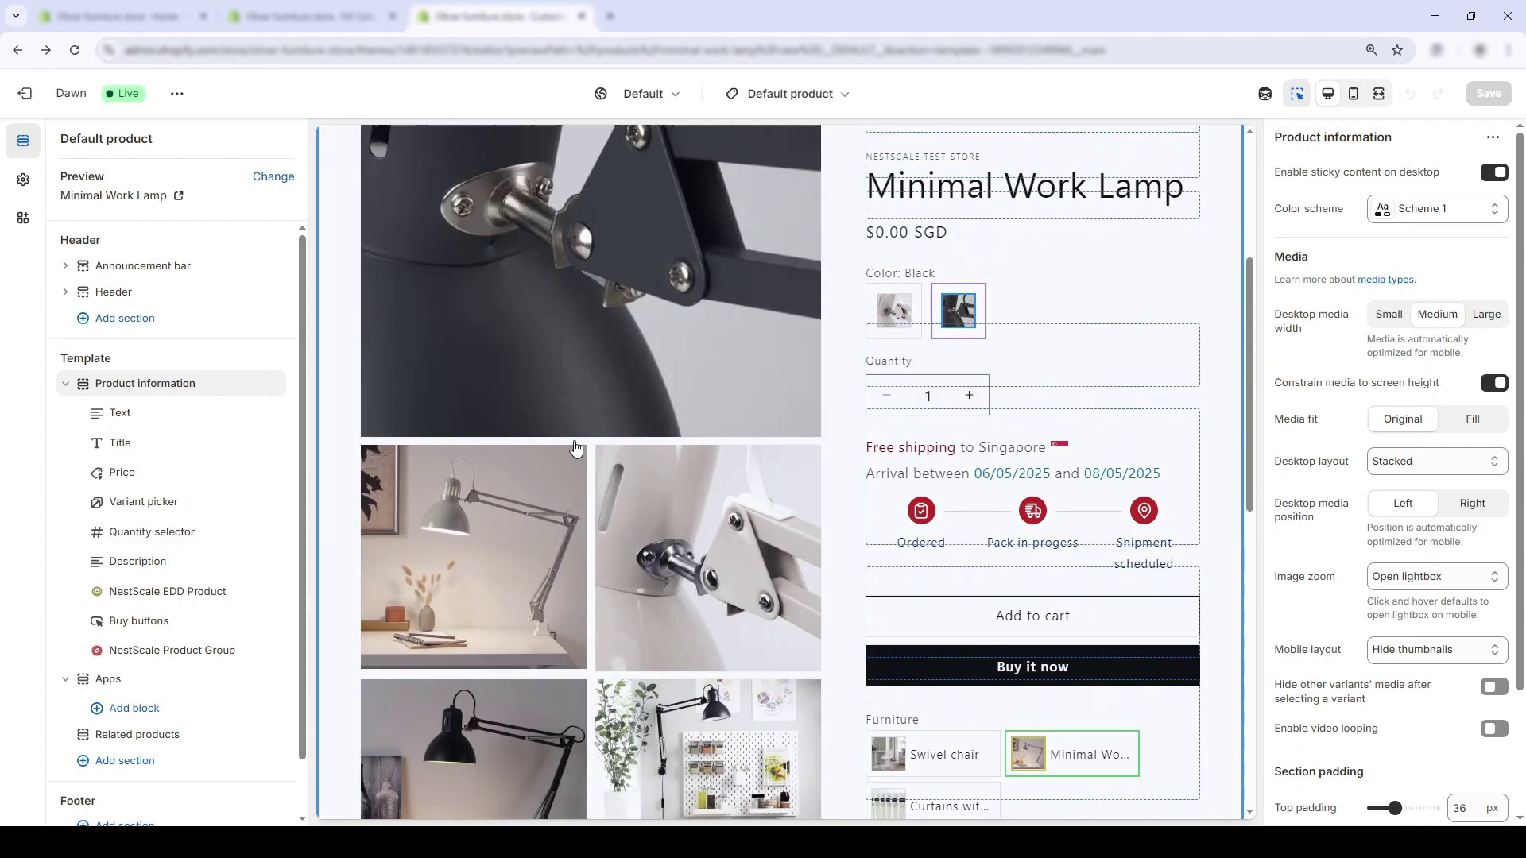
scroll(584, 509, "down", 2)
scroll(715, 588, "up", 6)
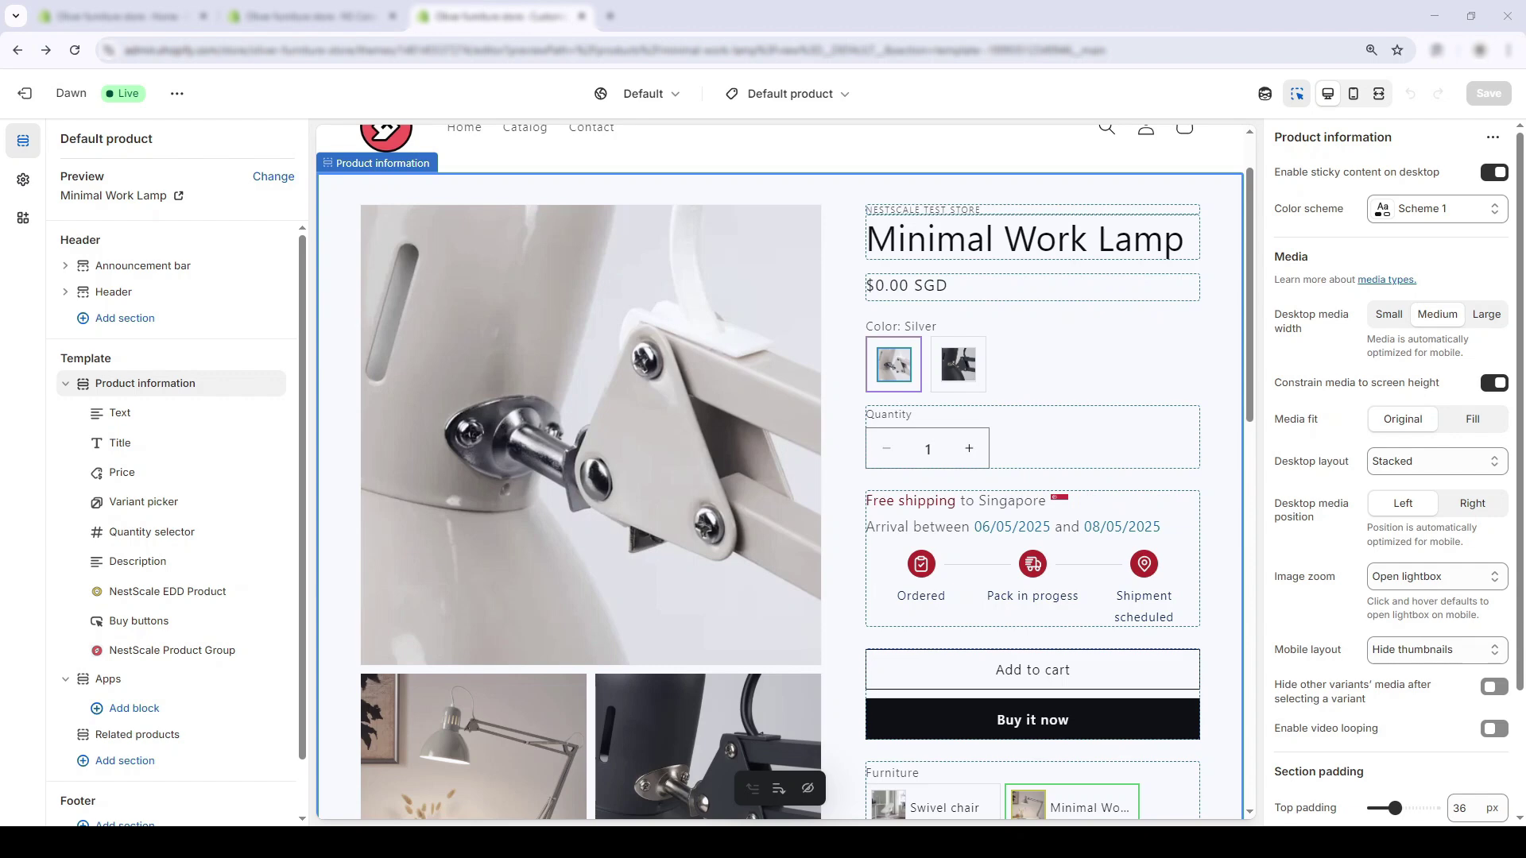
left_click(342, 16)
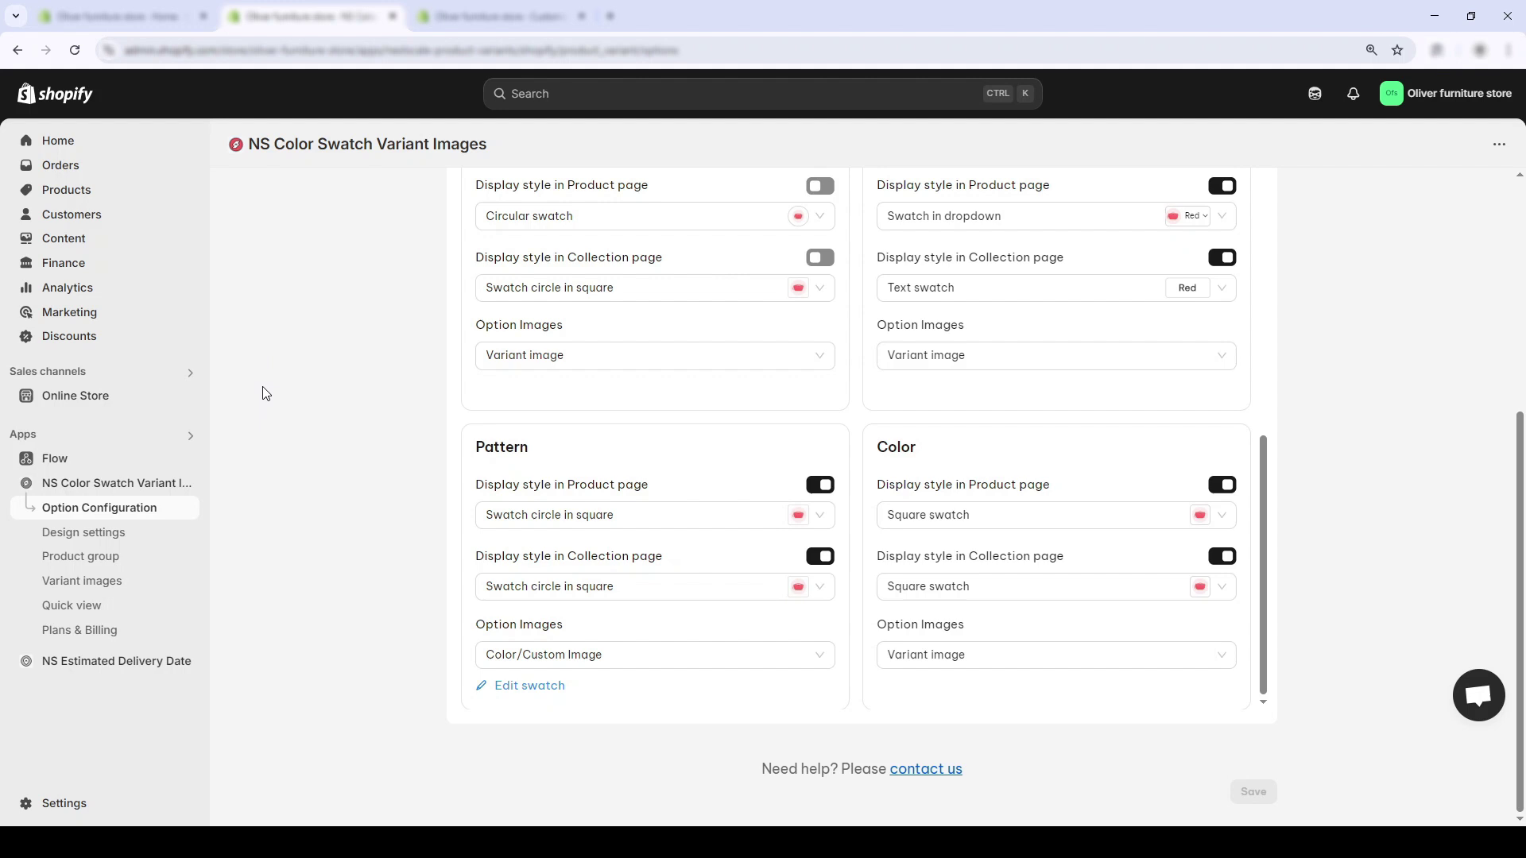
Step: Open NS Color Swatch's Design settings and scroll to the Square Swatch card
left_click(166, 541)
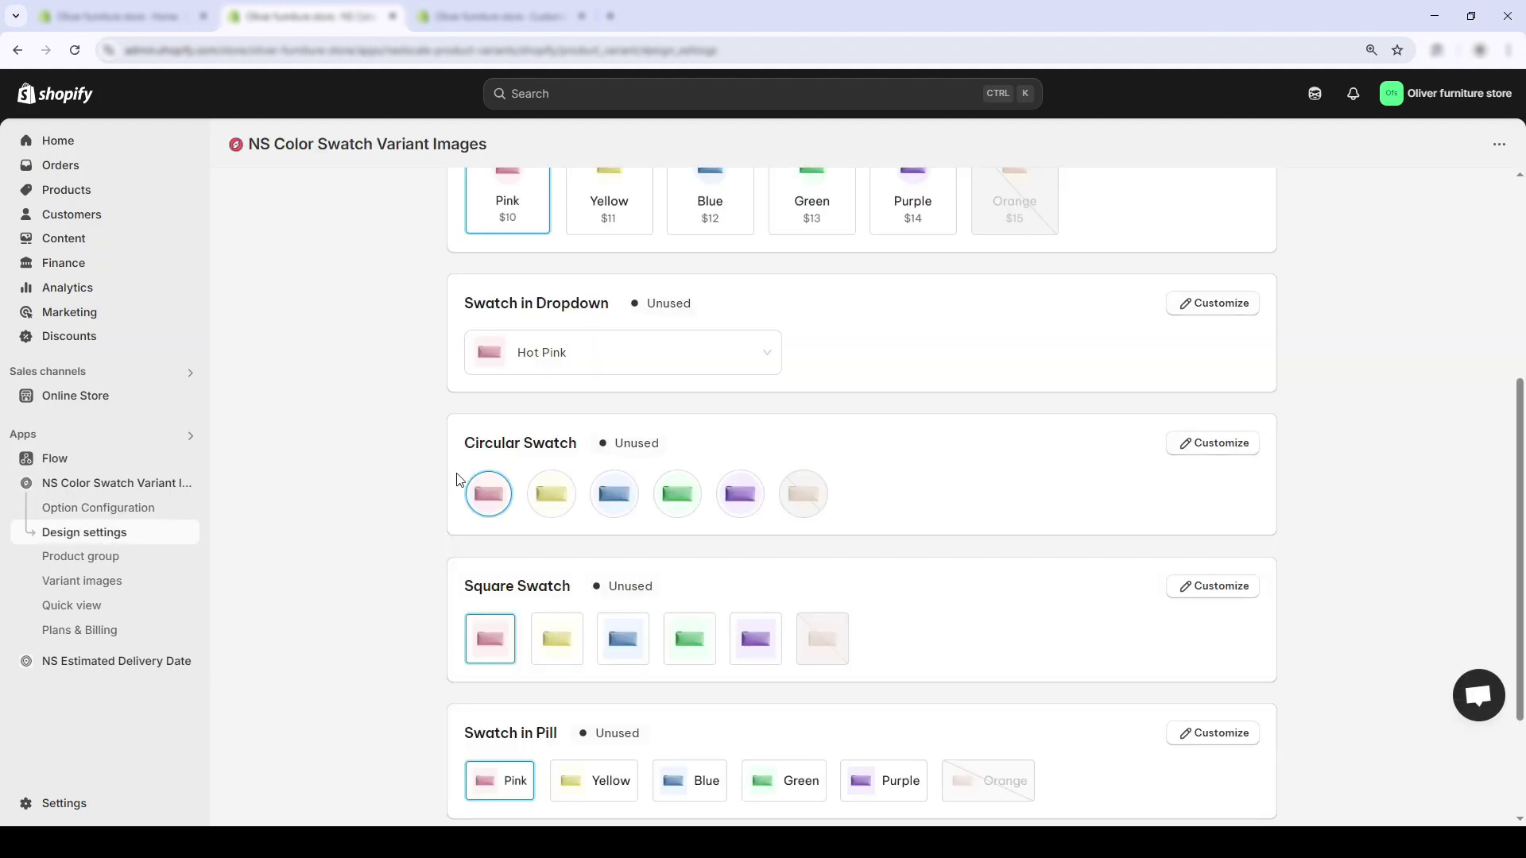
scroll(459, 477, "up", 5)
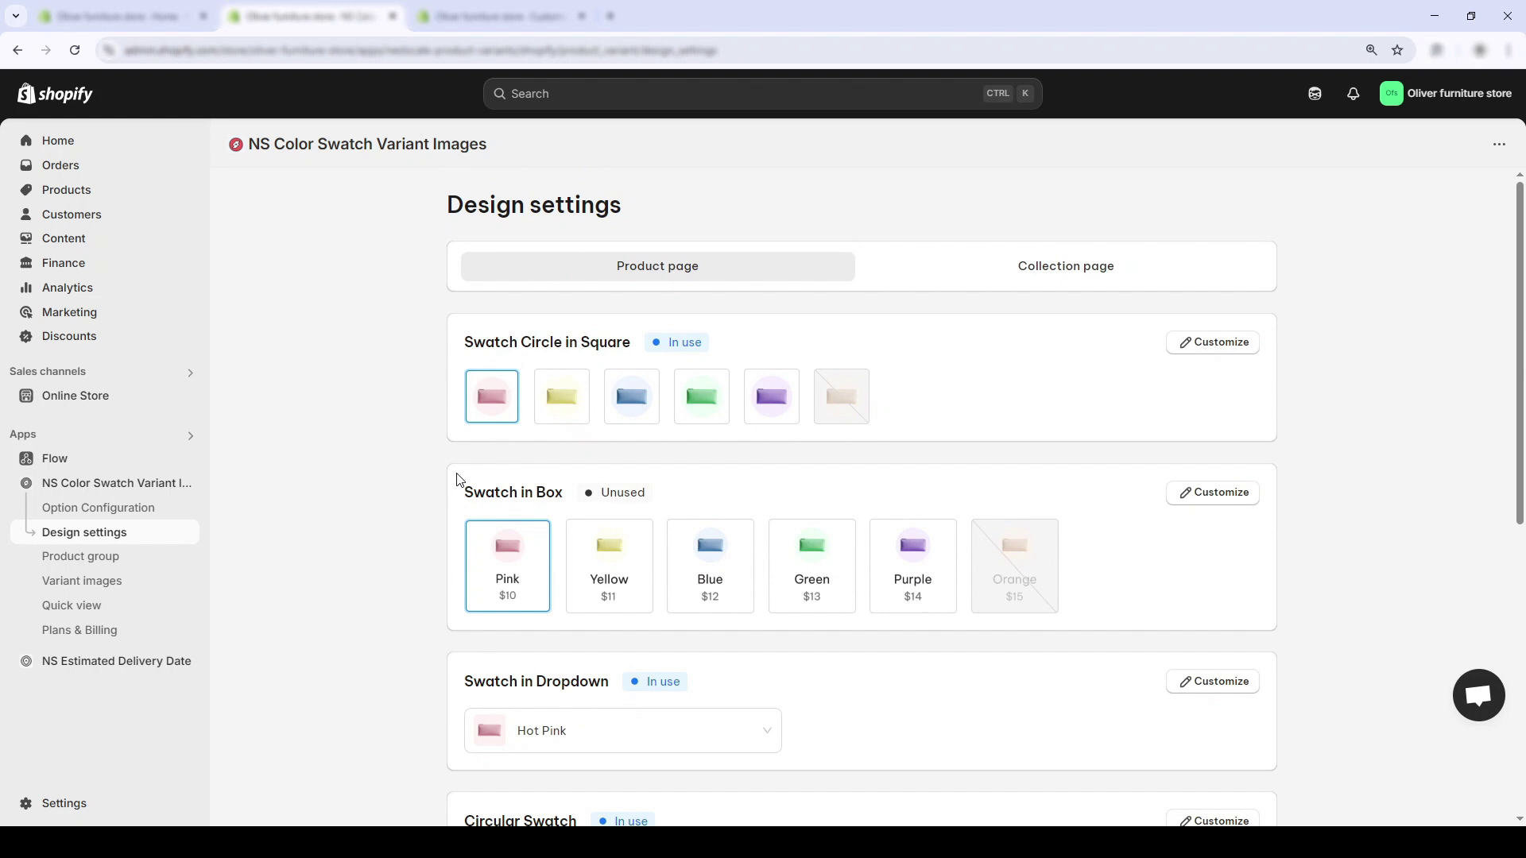
scroll(461, 481, "down", 1)
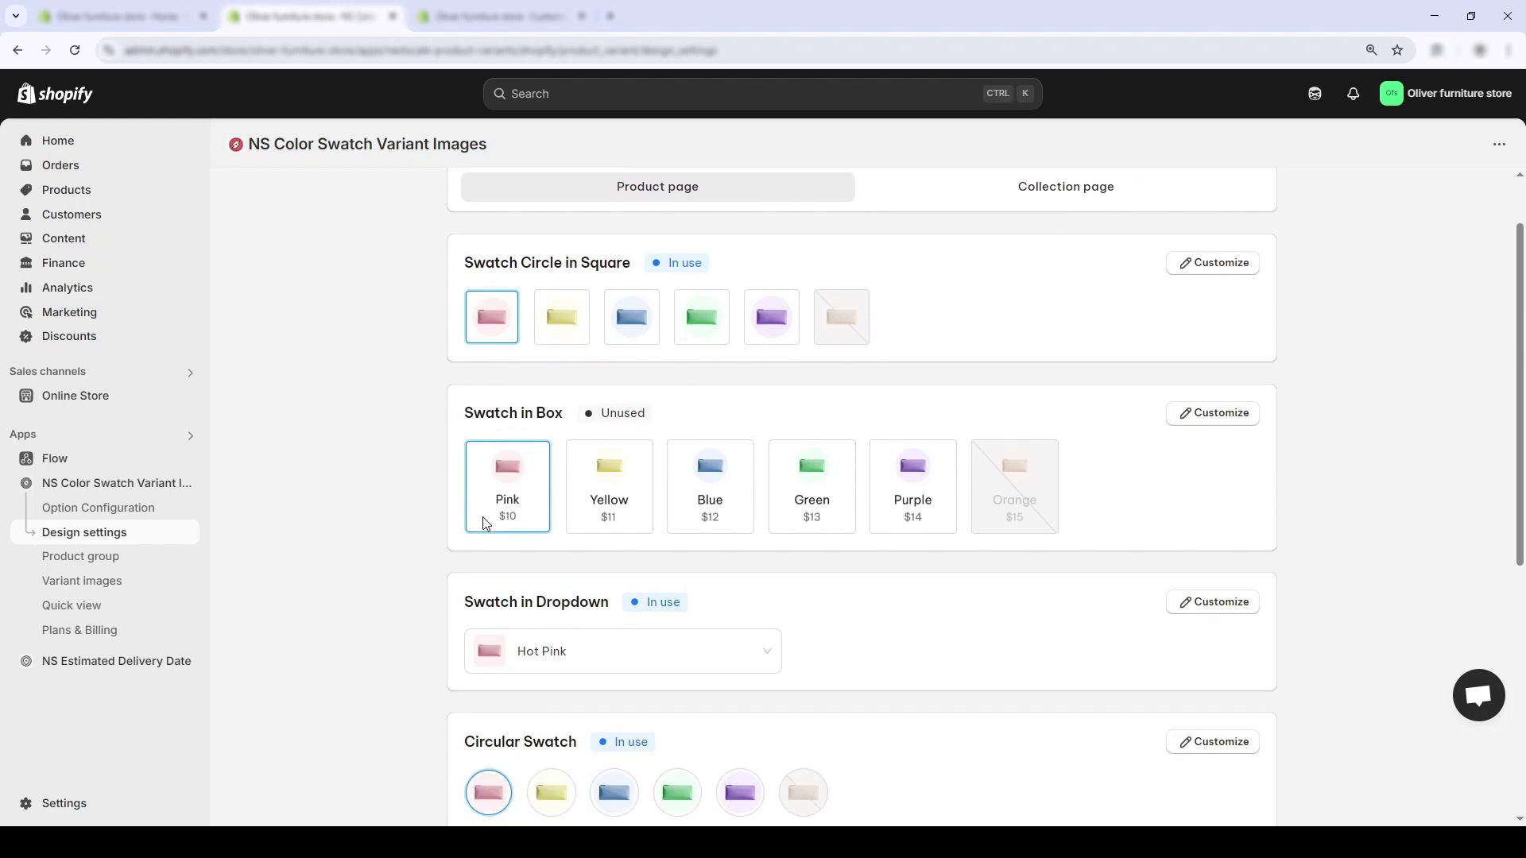
scroll(483, 521, "down", 5)
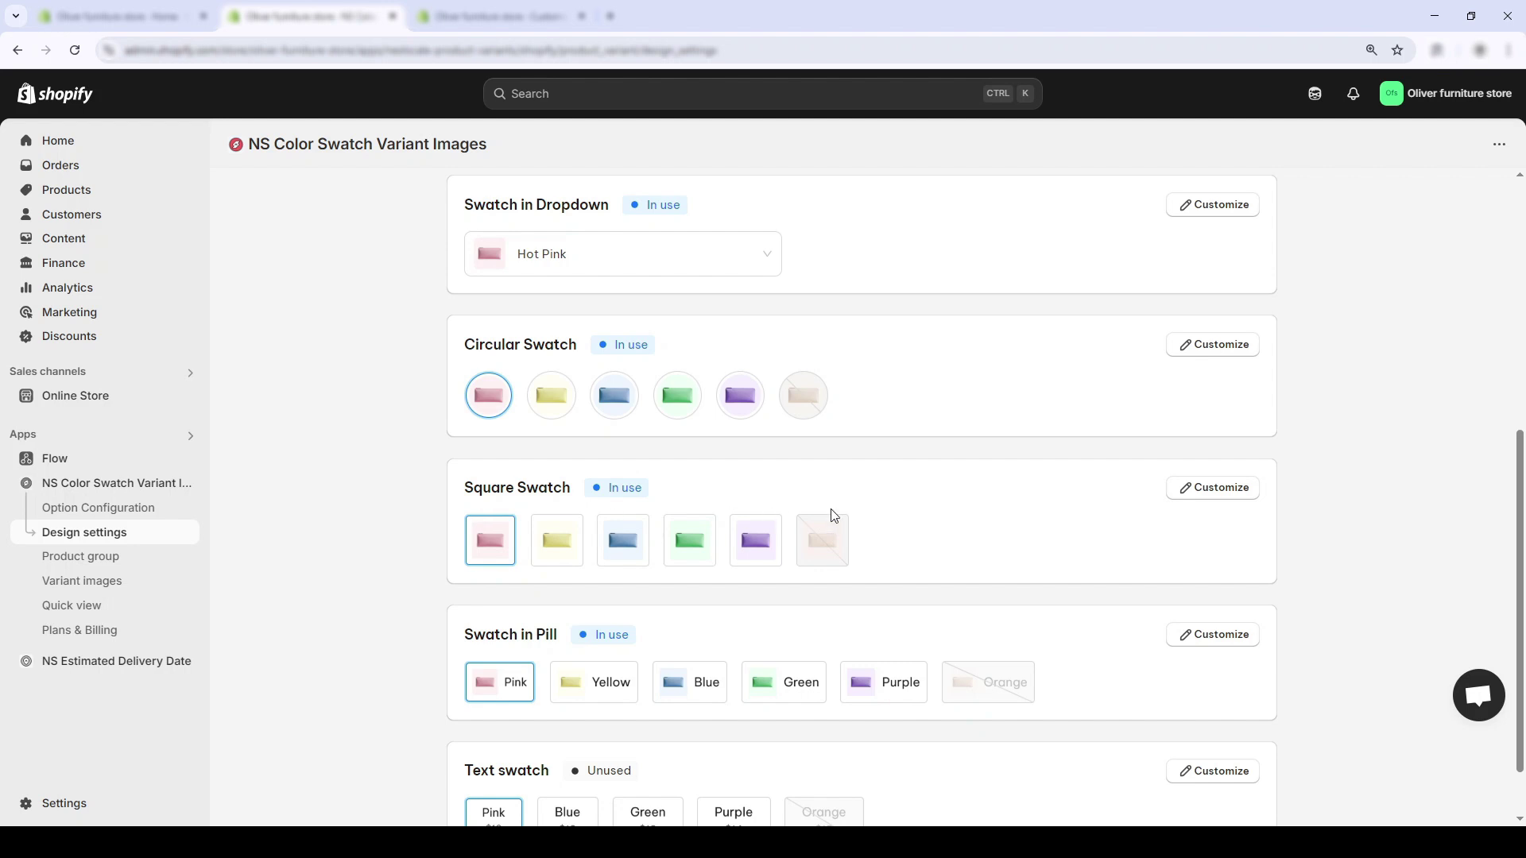
Step: Customize Square Swatch: keep label size 14, darken the outer border, set inner border to #93ce83
left_click(1196, 488)
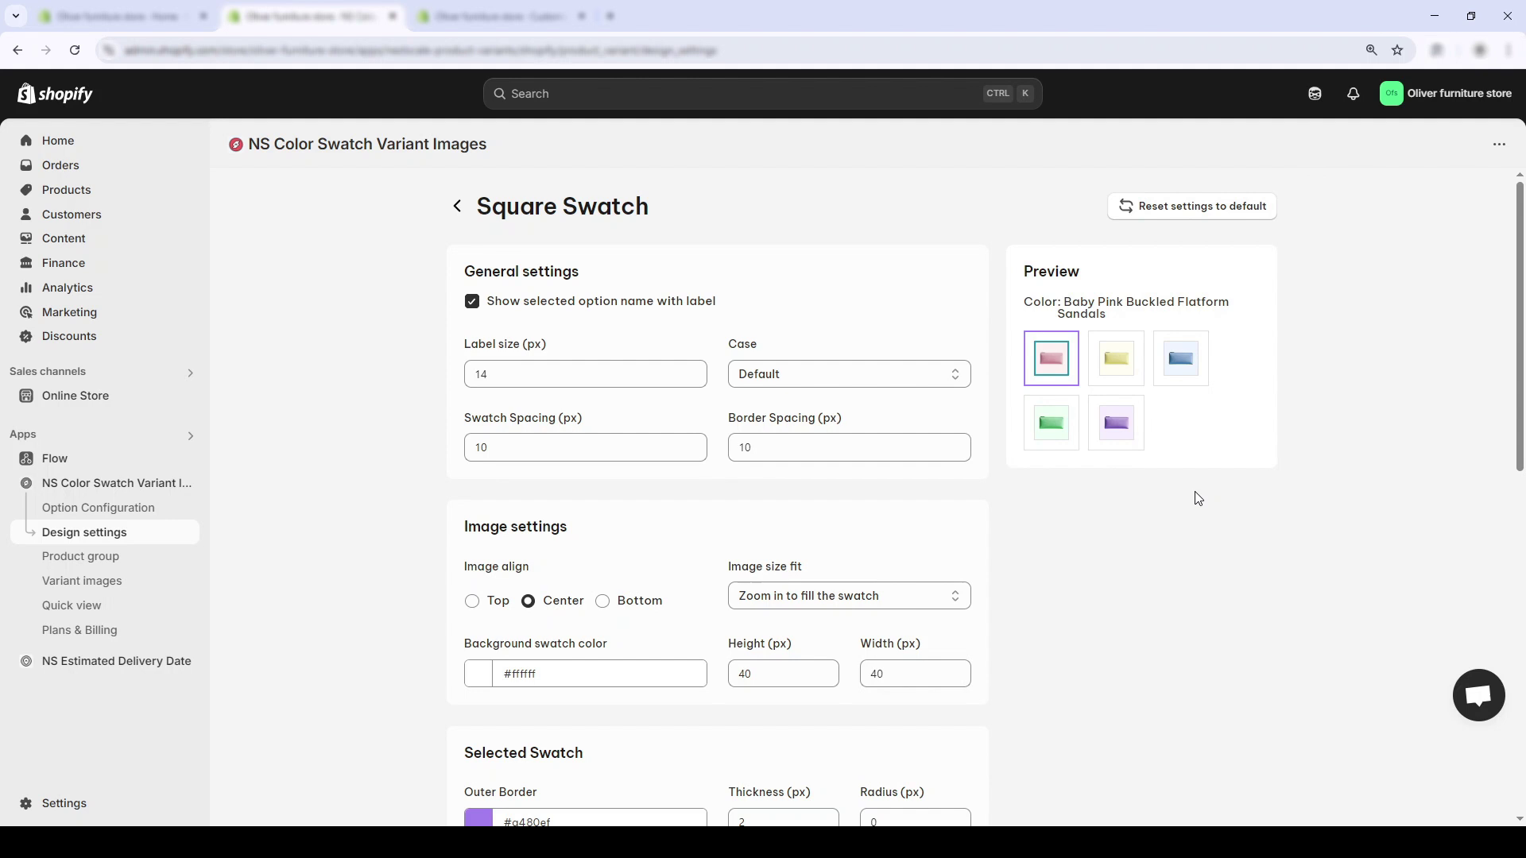
left_click(694, 369)
left_click(694, 368)
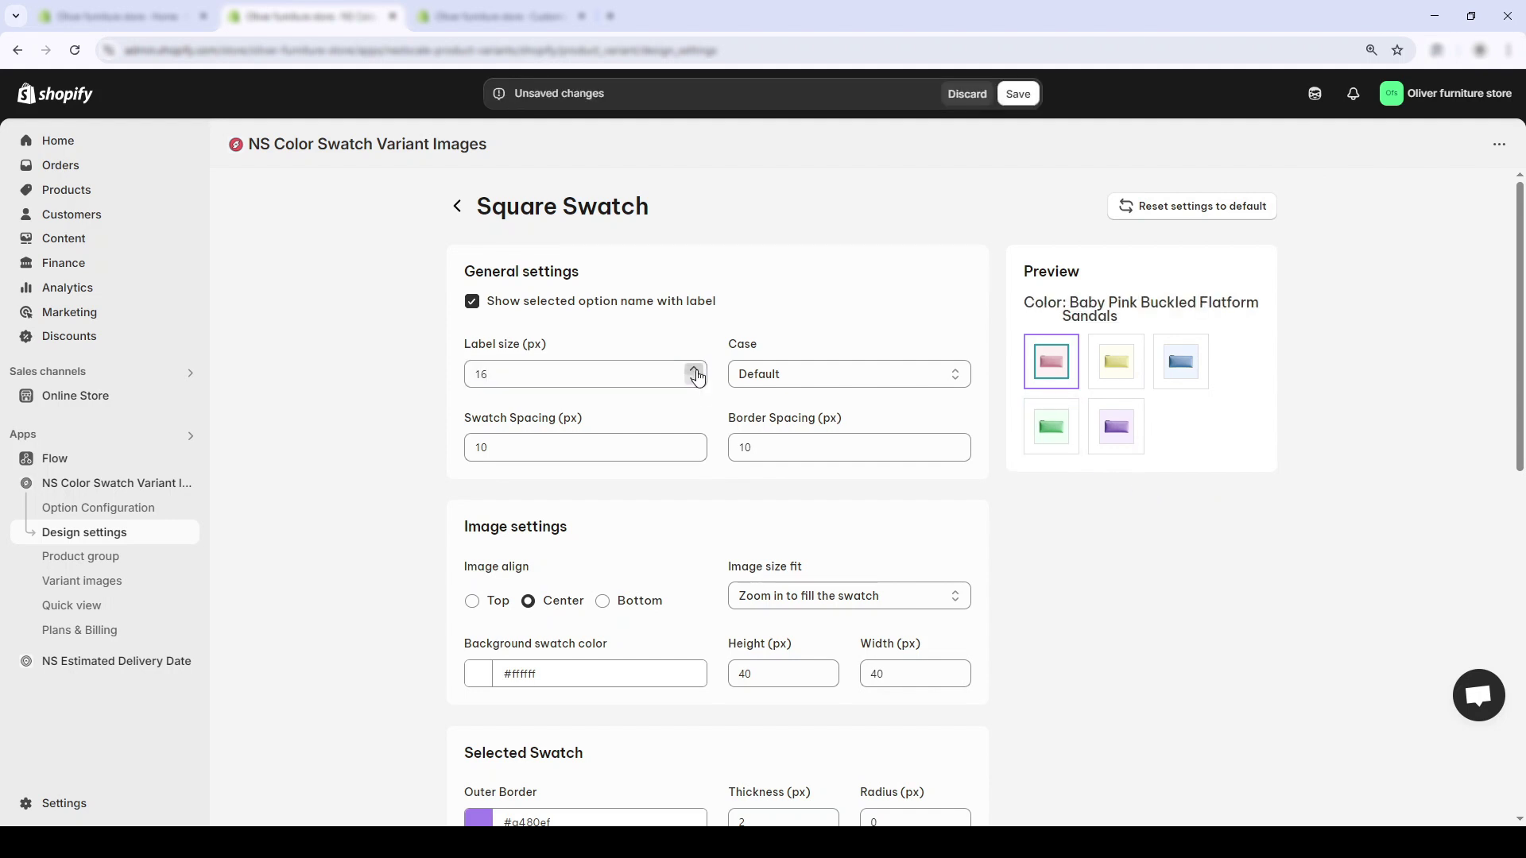
left_click(694, 379)
left_click(693, 379)
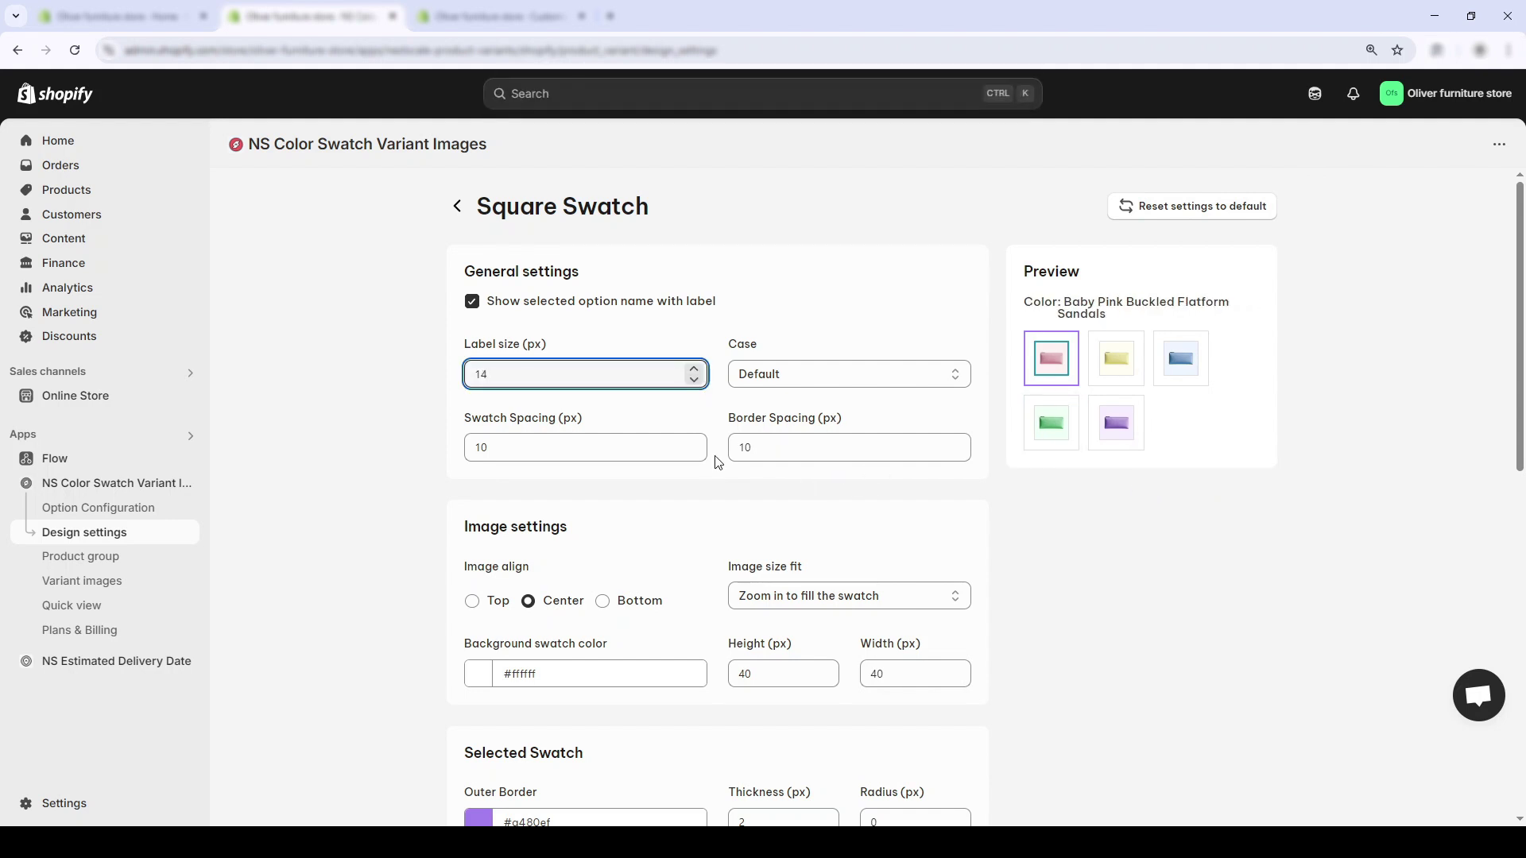
scroll(783, 672, "down", 4)
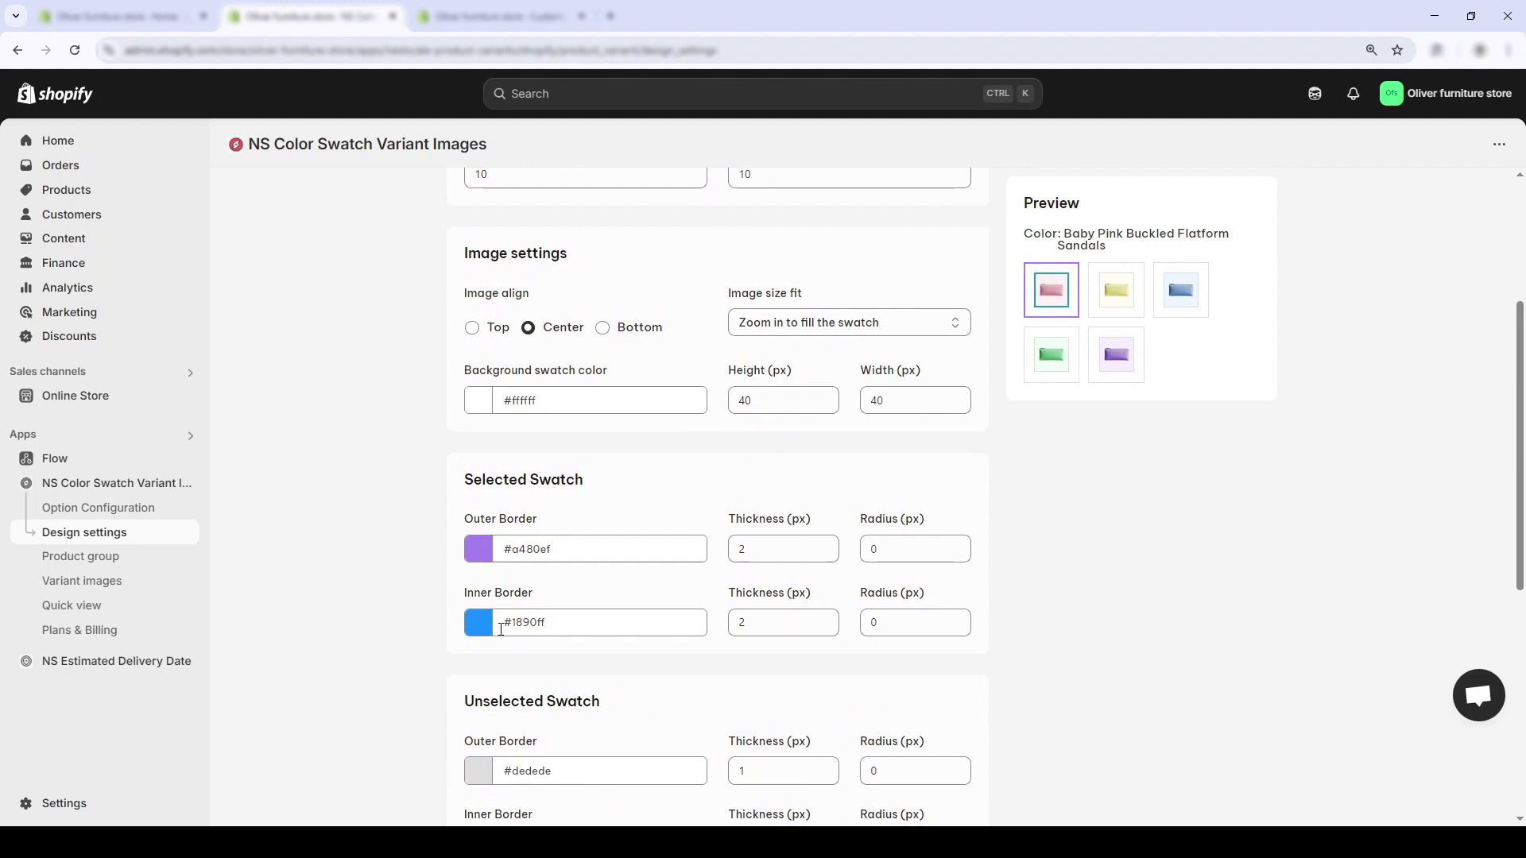
left_click(565, 585)
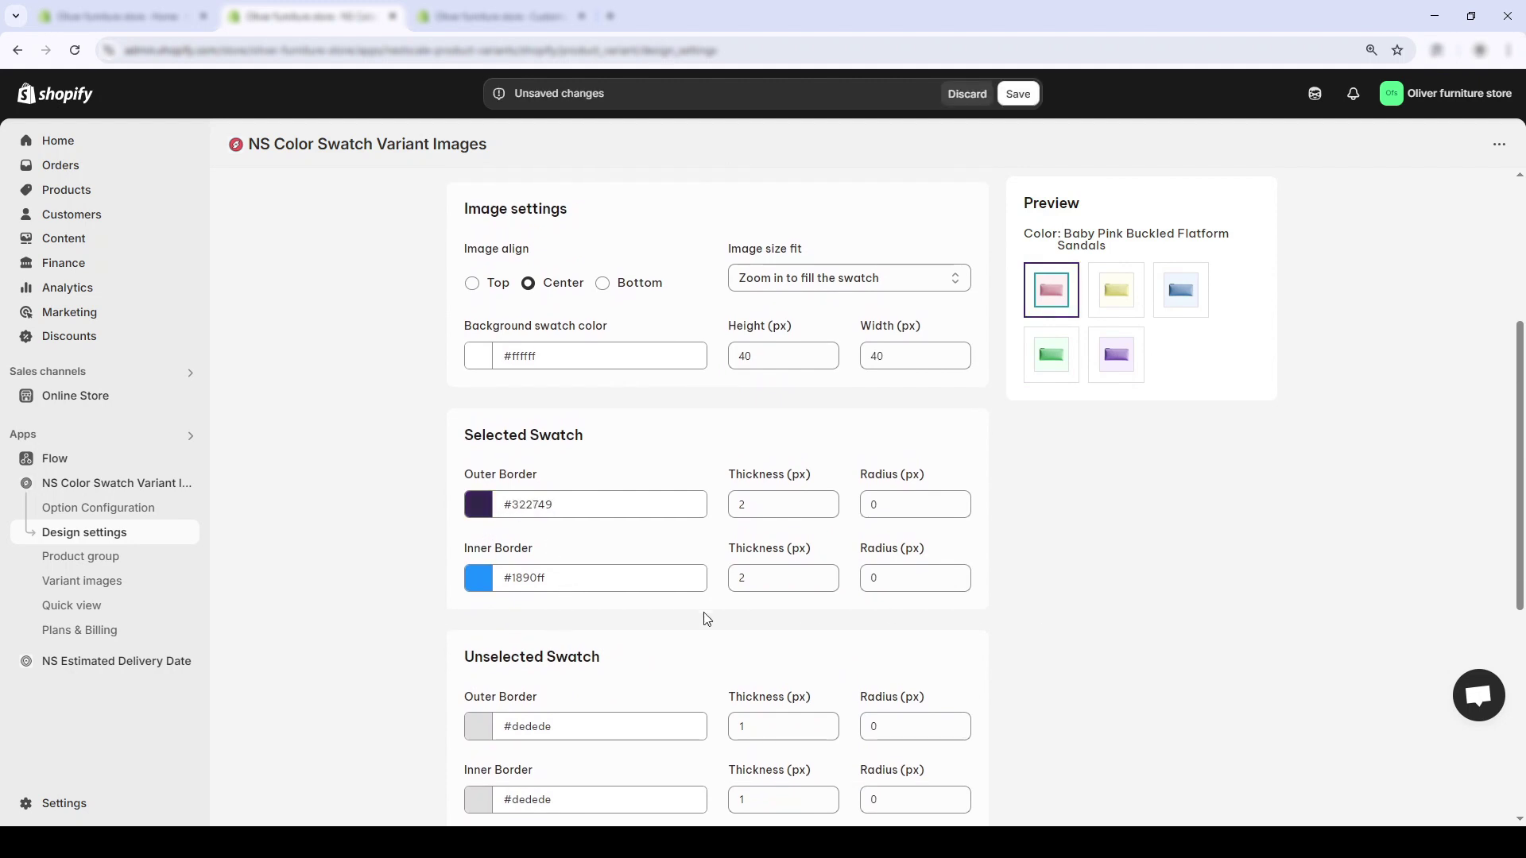
left_click(492, 582)
type("#93ce83")
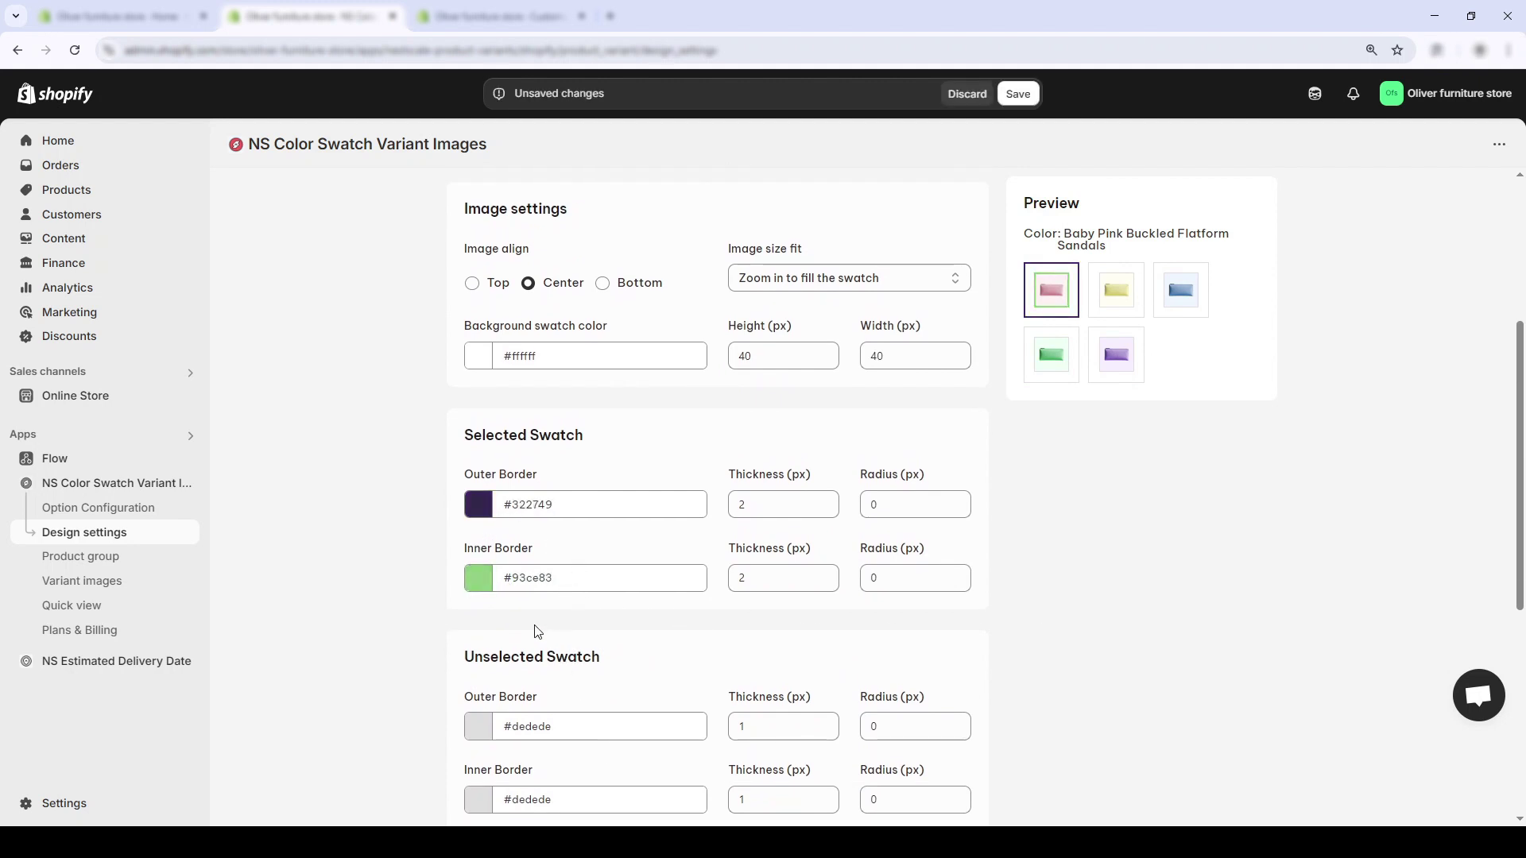
Step: Keep the hover shadow on and the hover scaling size at 300% after trying 500%
scroll(638, 598, "down", 6)
double_click(548, 484)
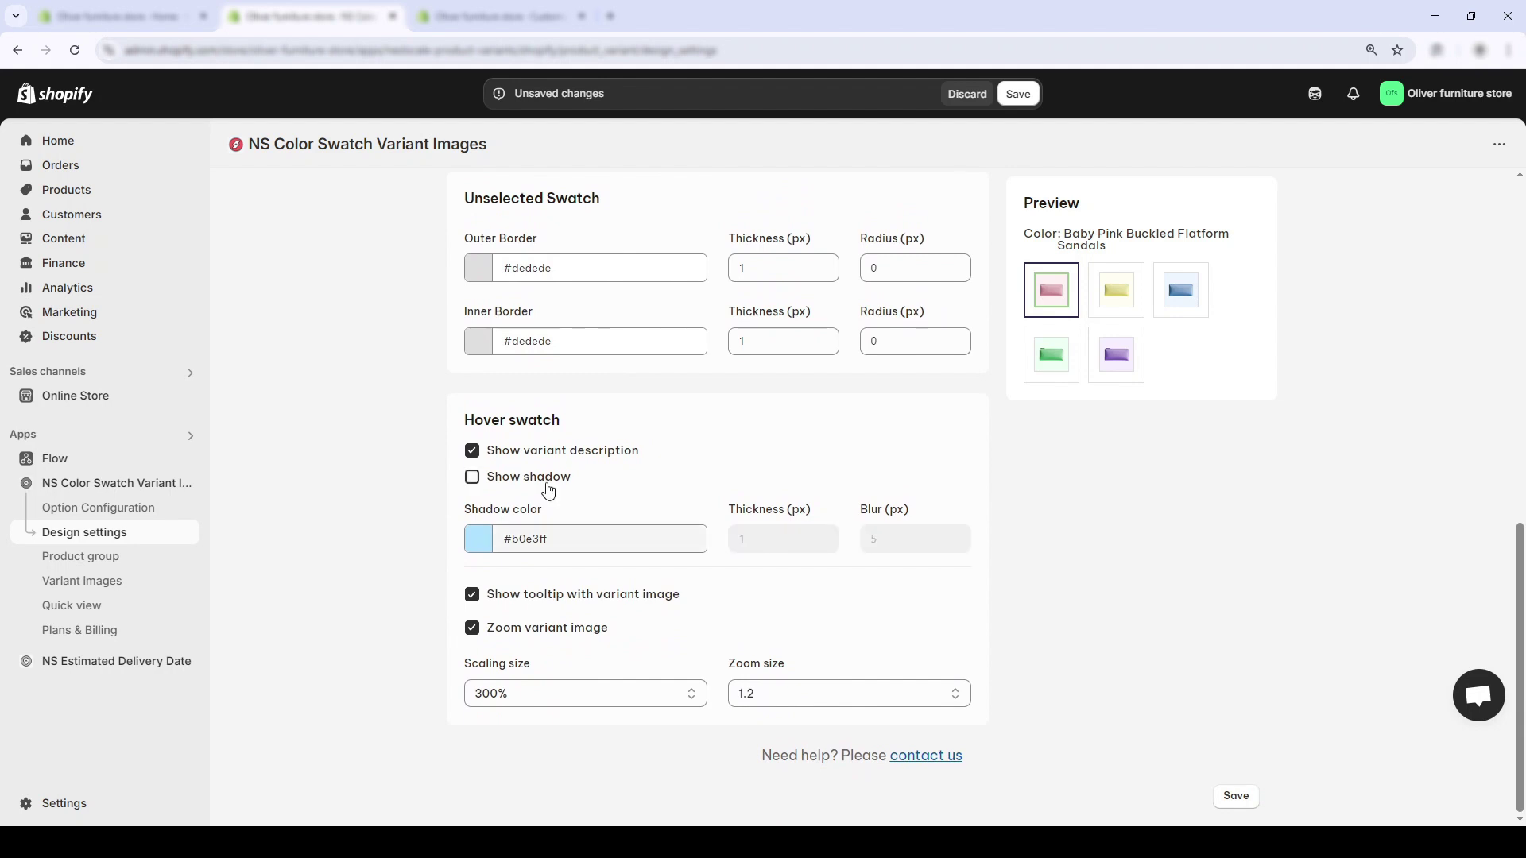
double_click(559, 452)
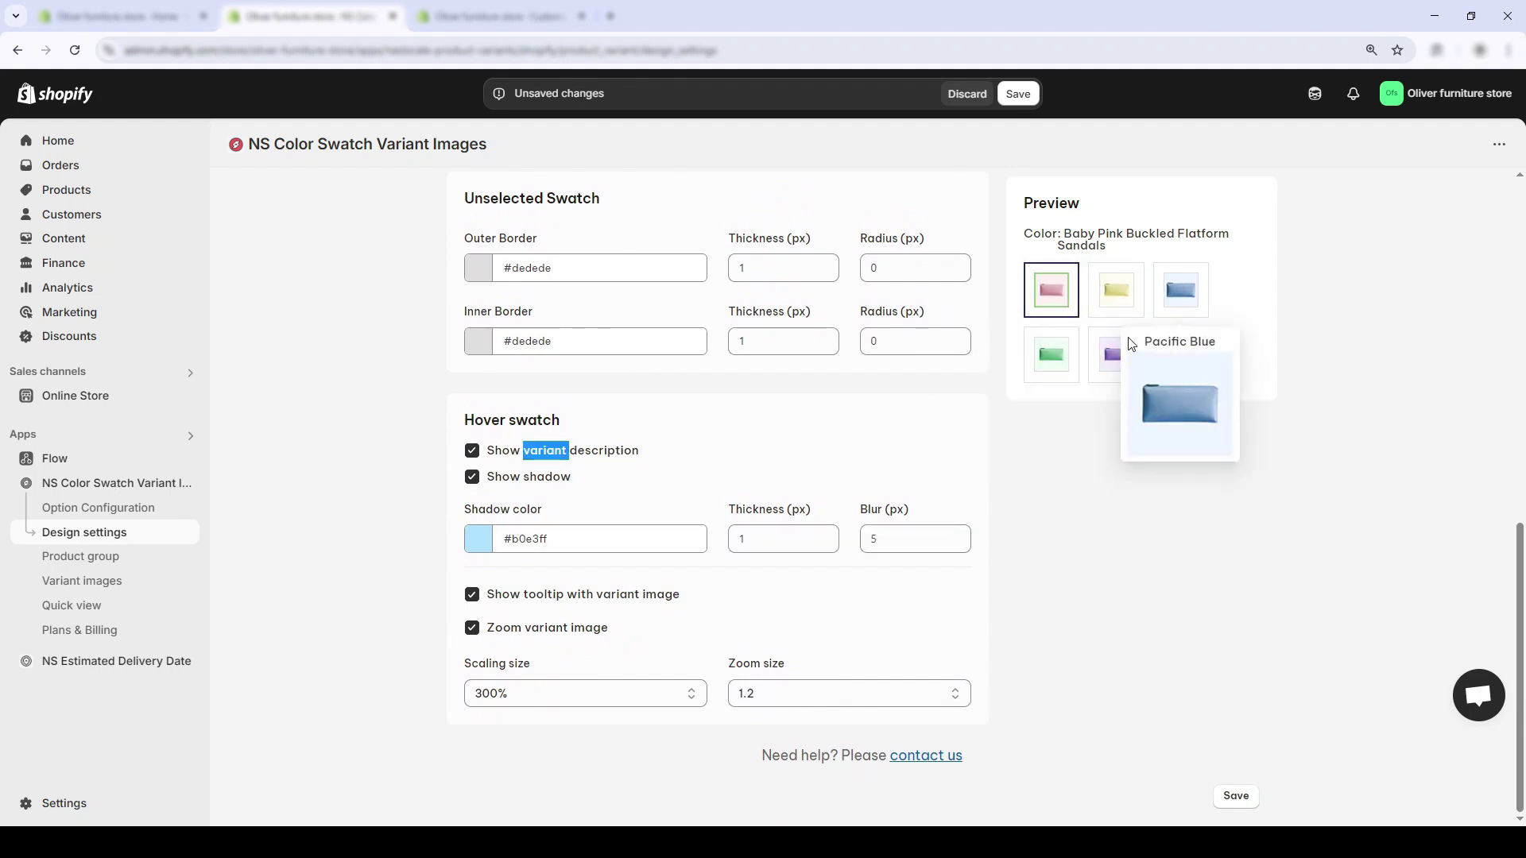
left_click(612, 689)
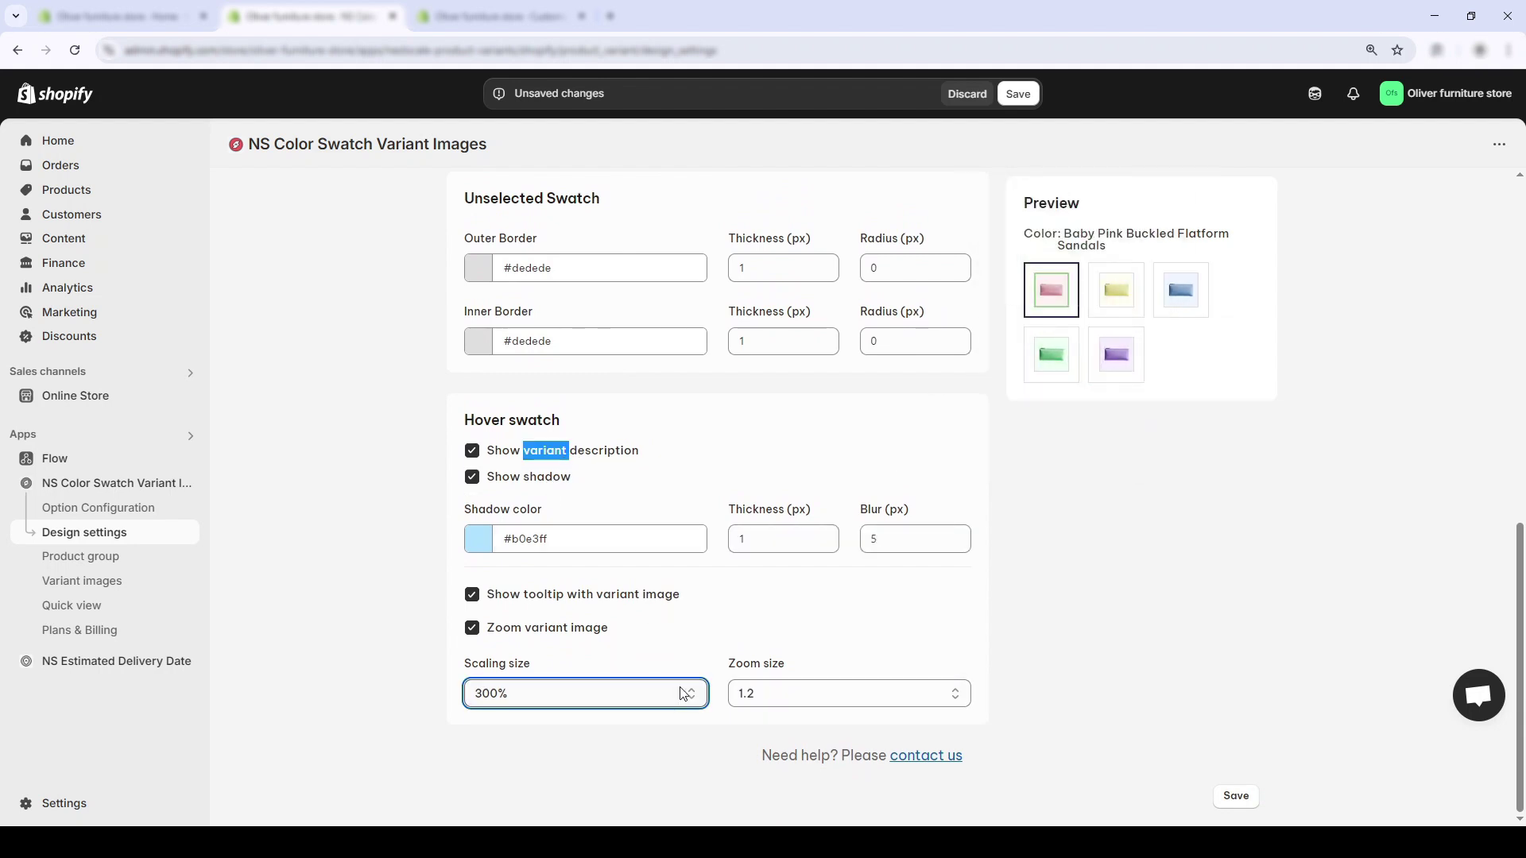
key("Down")
key("Down")
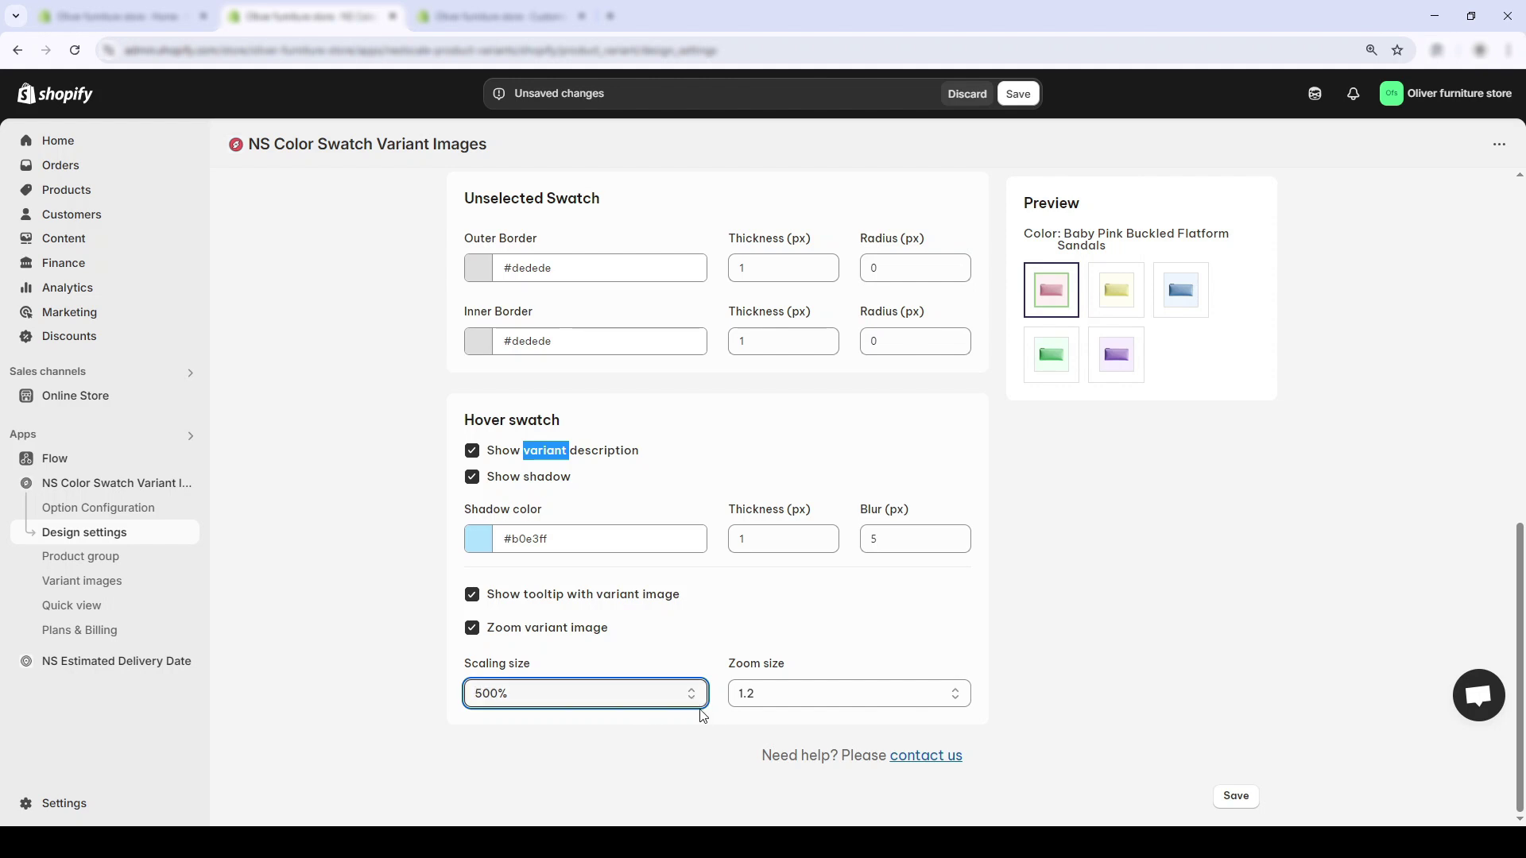
scroll(791, 569, "up", 1)
key("Up")
key("Up")
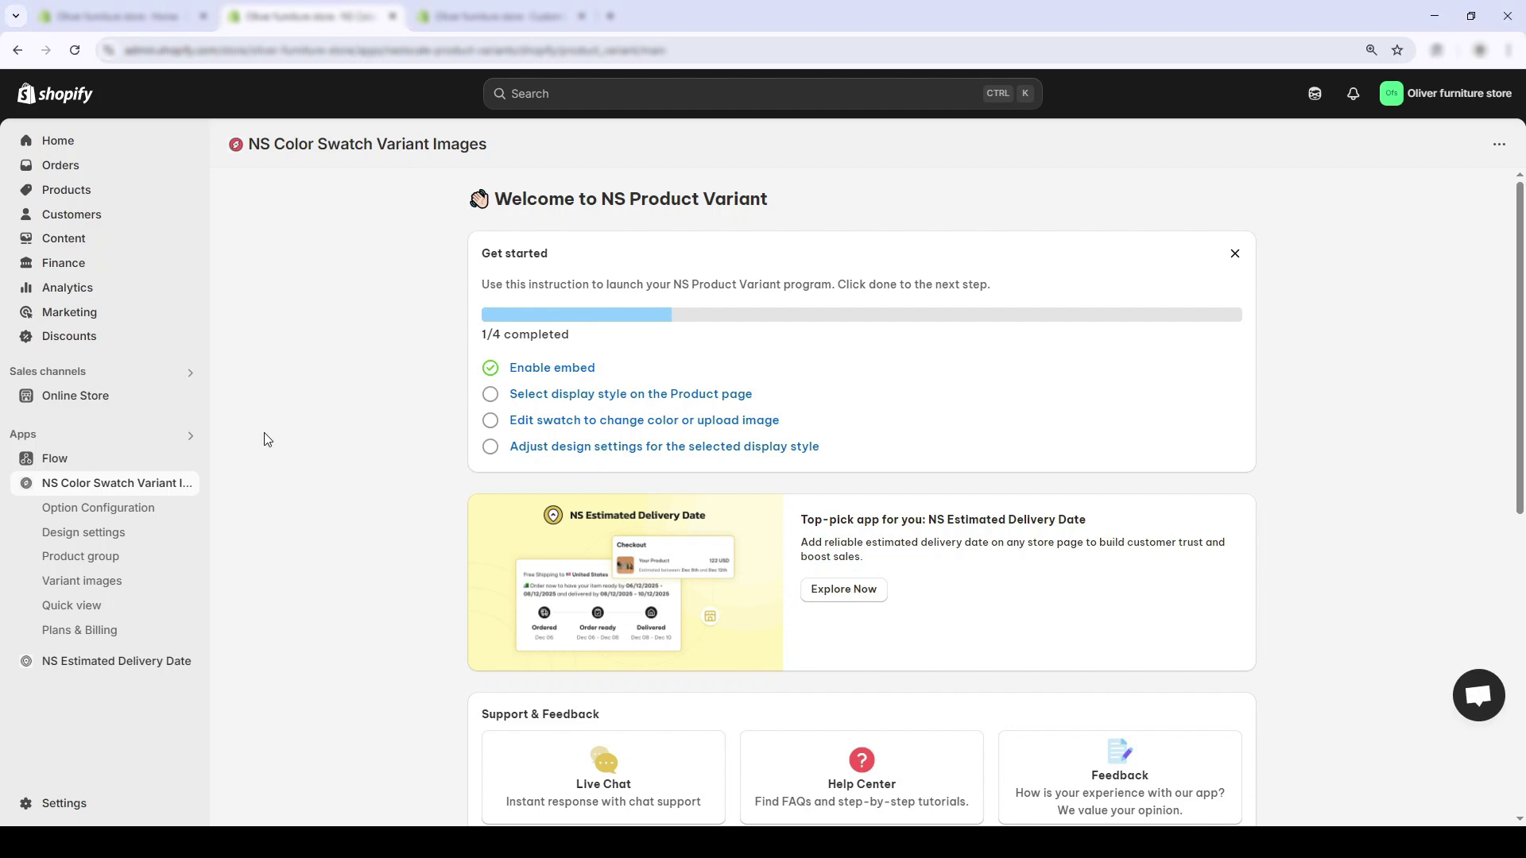
Step: In option configuration, set Vase shape's collection-page style to Circular swatch
scroll(264, 432, "down", 2)
left_click(151, 522)
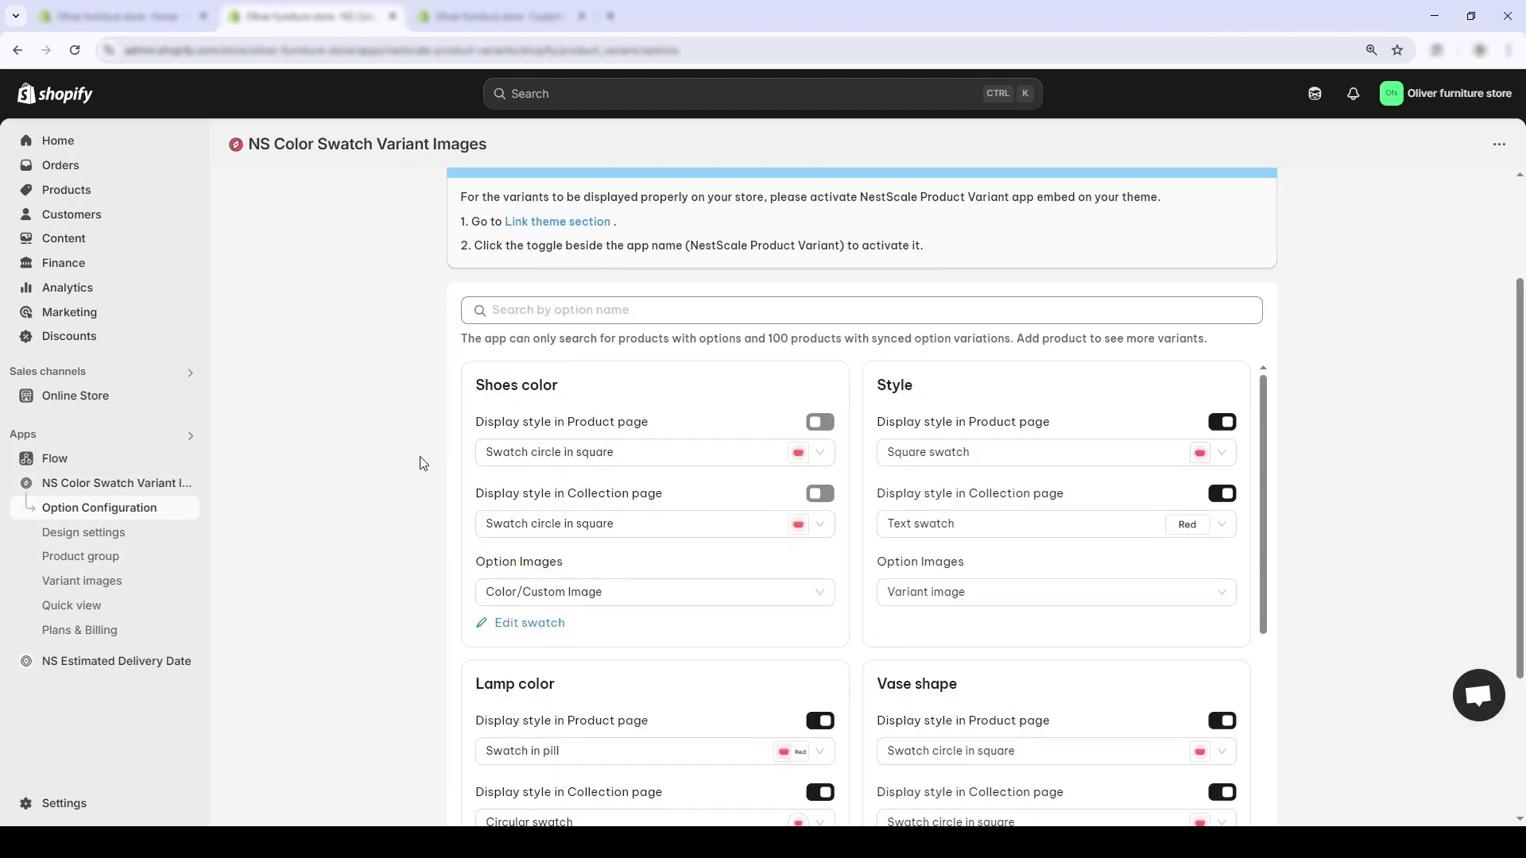
left_click(1208, 500)
scroll(1223, 498, "down", 1)
left_click(1223, 415)
scroll(1223, 477, "down", 2)
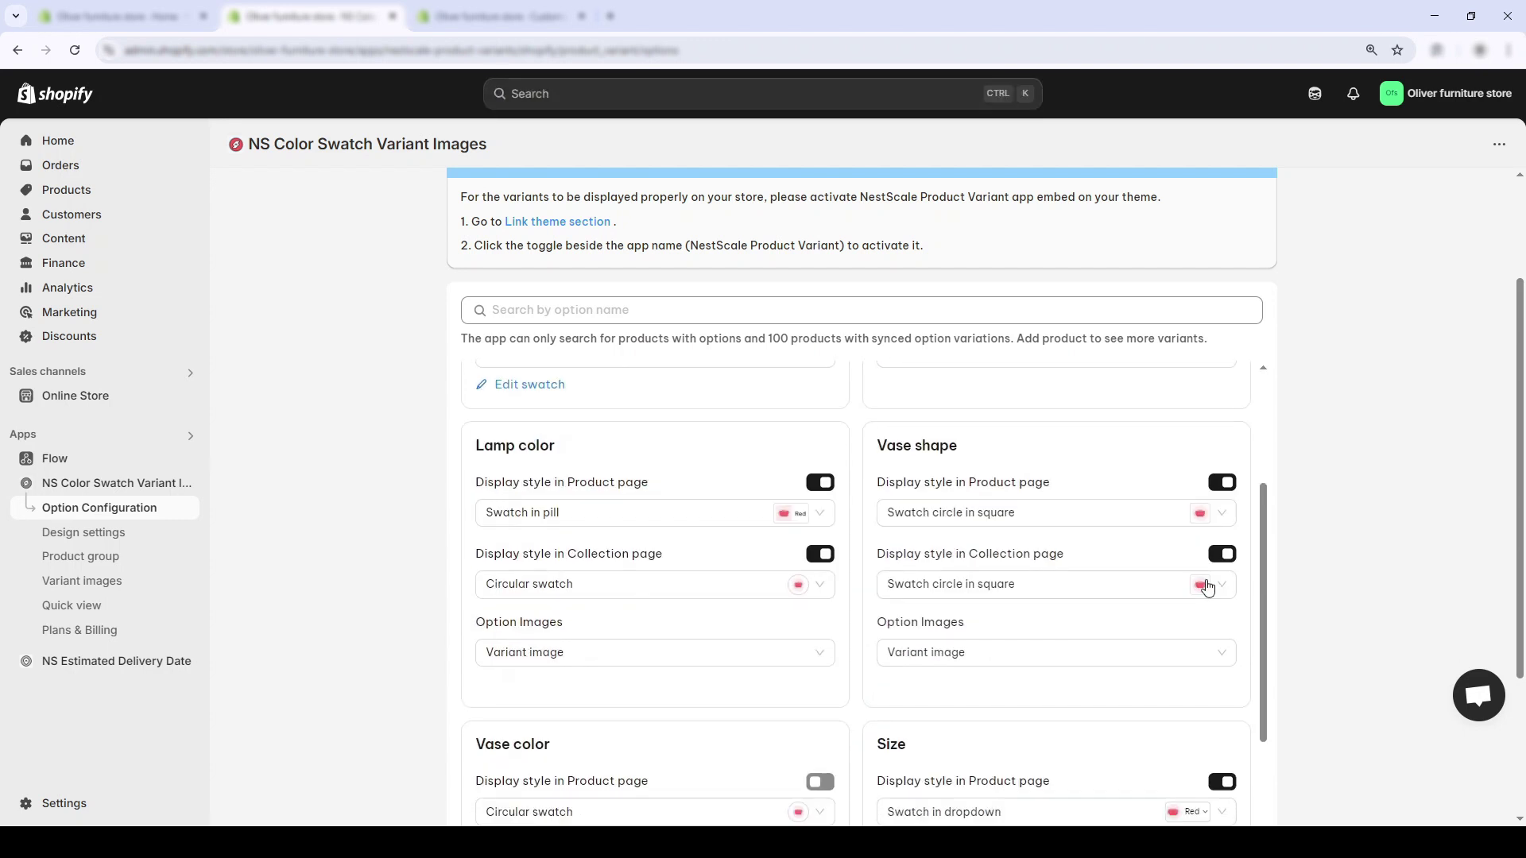
left_click(1224, 554)
left_click(1224, 554)
scroll(817, 562, "down", 2)
left_click(766, 430)
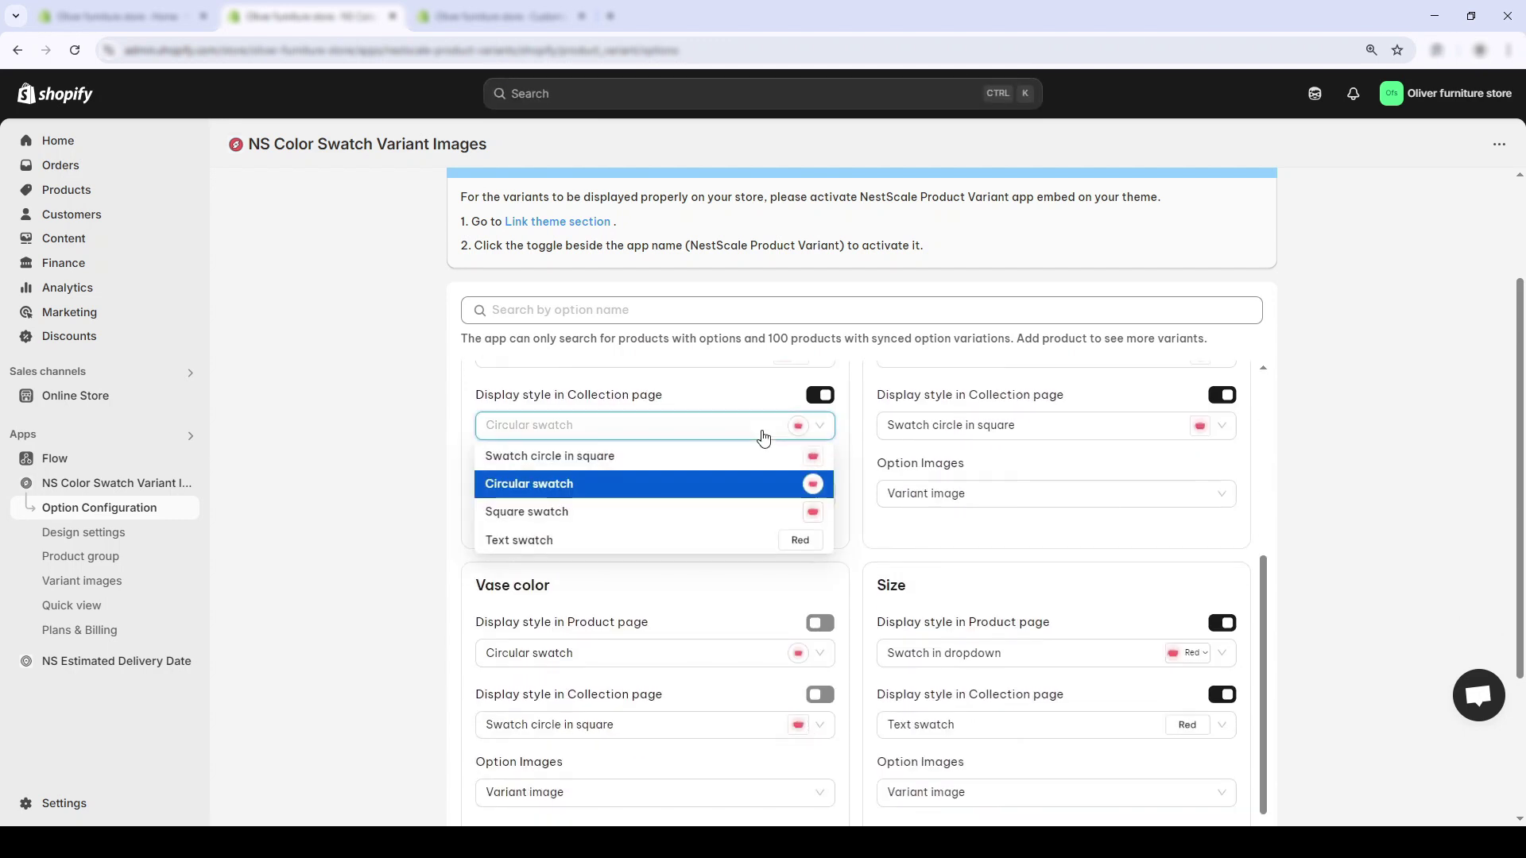
left_click(978, 470)
left_click(978, 426)
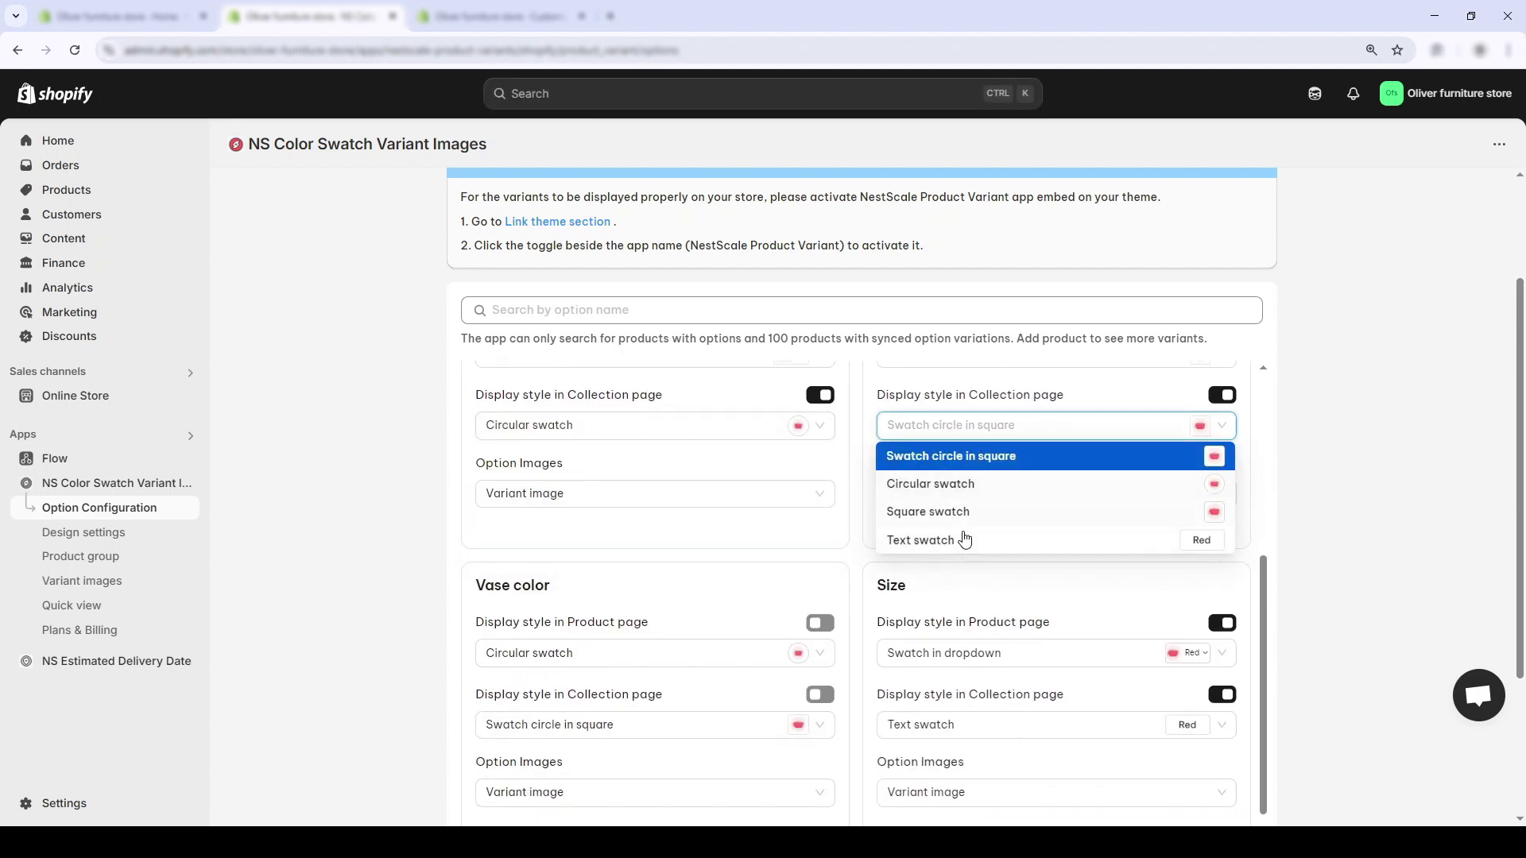
left_click(965, 487)
Step: Enable Vase color's collection-page display as Circular swatch and save the configuration
scroll(922, 556, "down", 2)
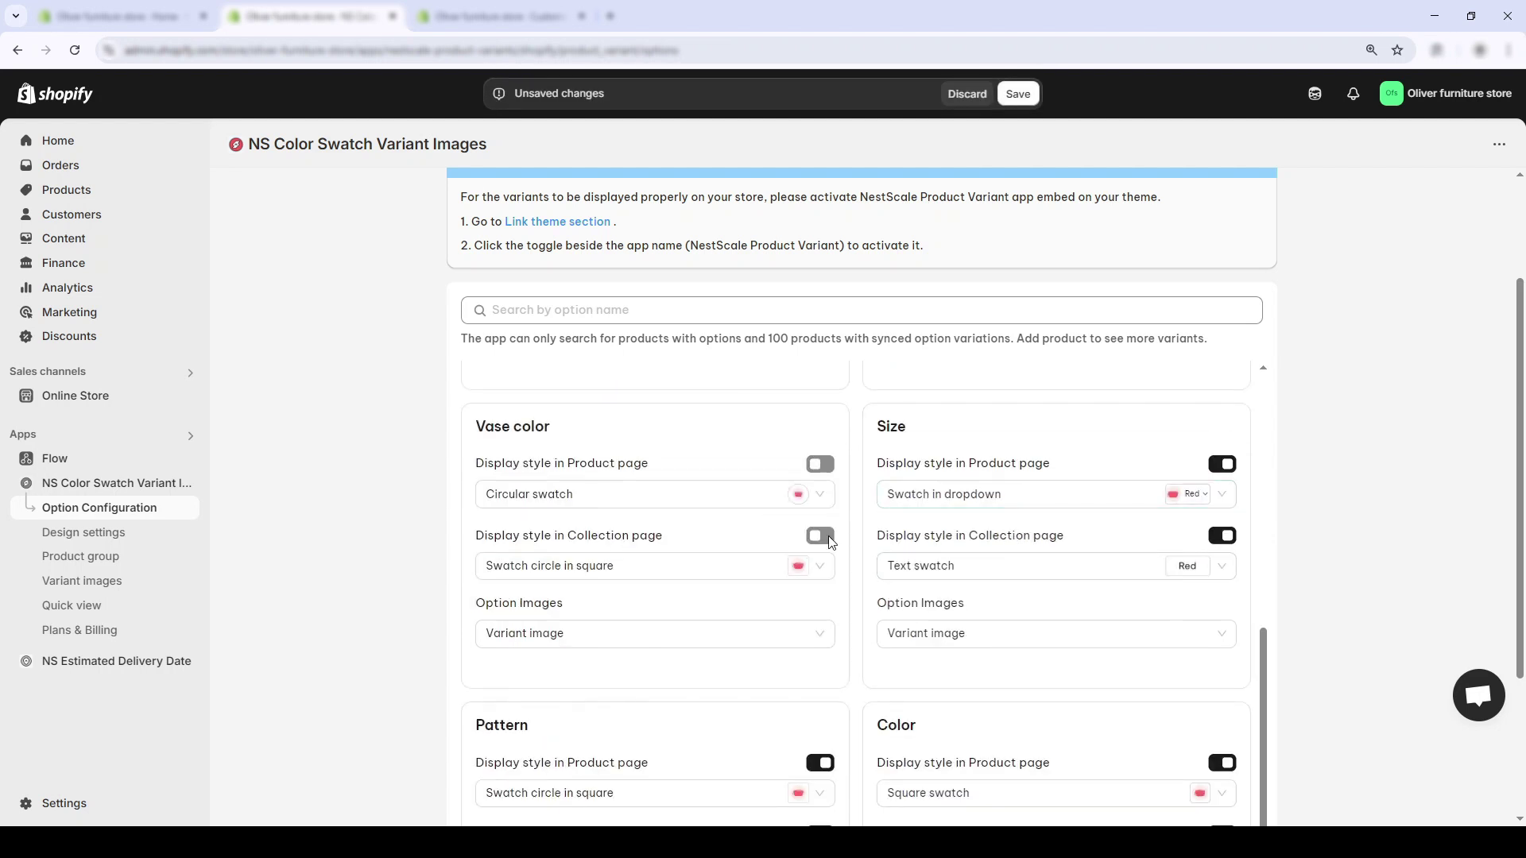
scroll(779, 560, "down", 1)
left_click(820, 477)
left_click(797, 513)
left_click(736, 619)
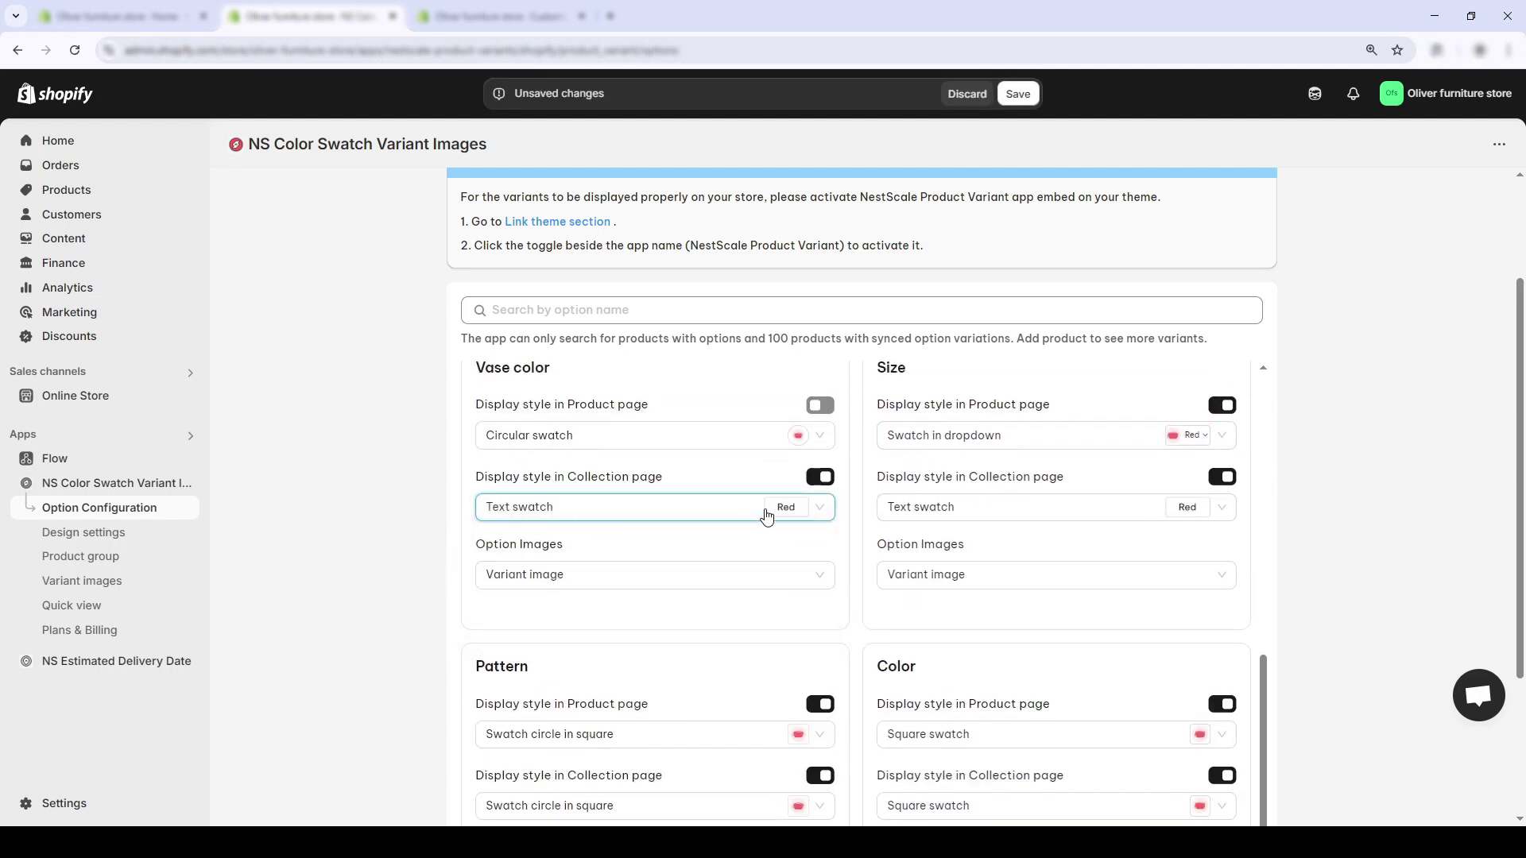
left_click(766, 515)
left_click(756, 569)
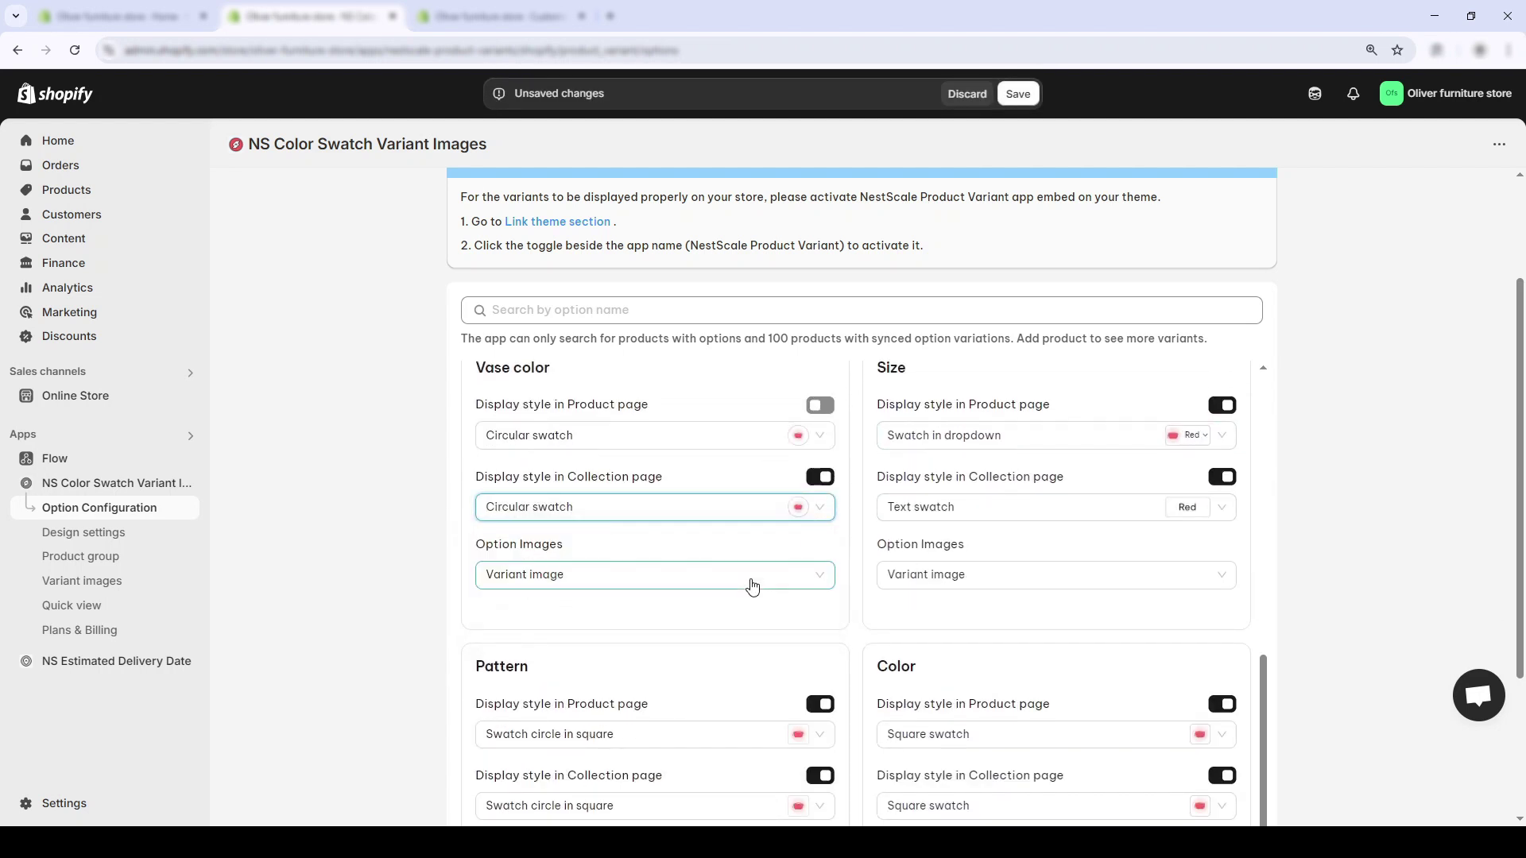
left_click(1018, 94)
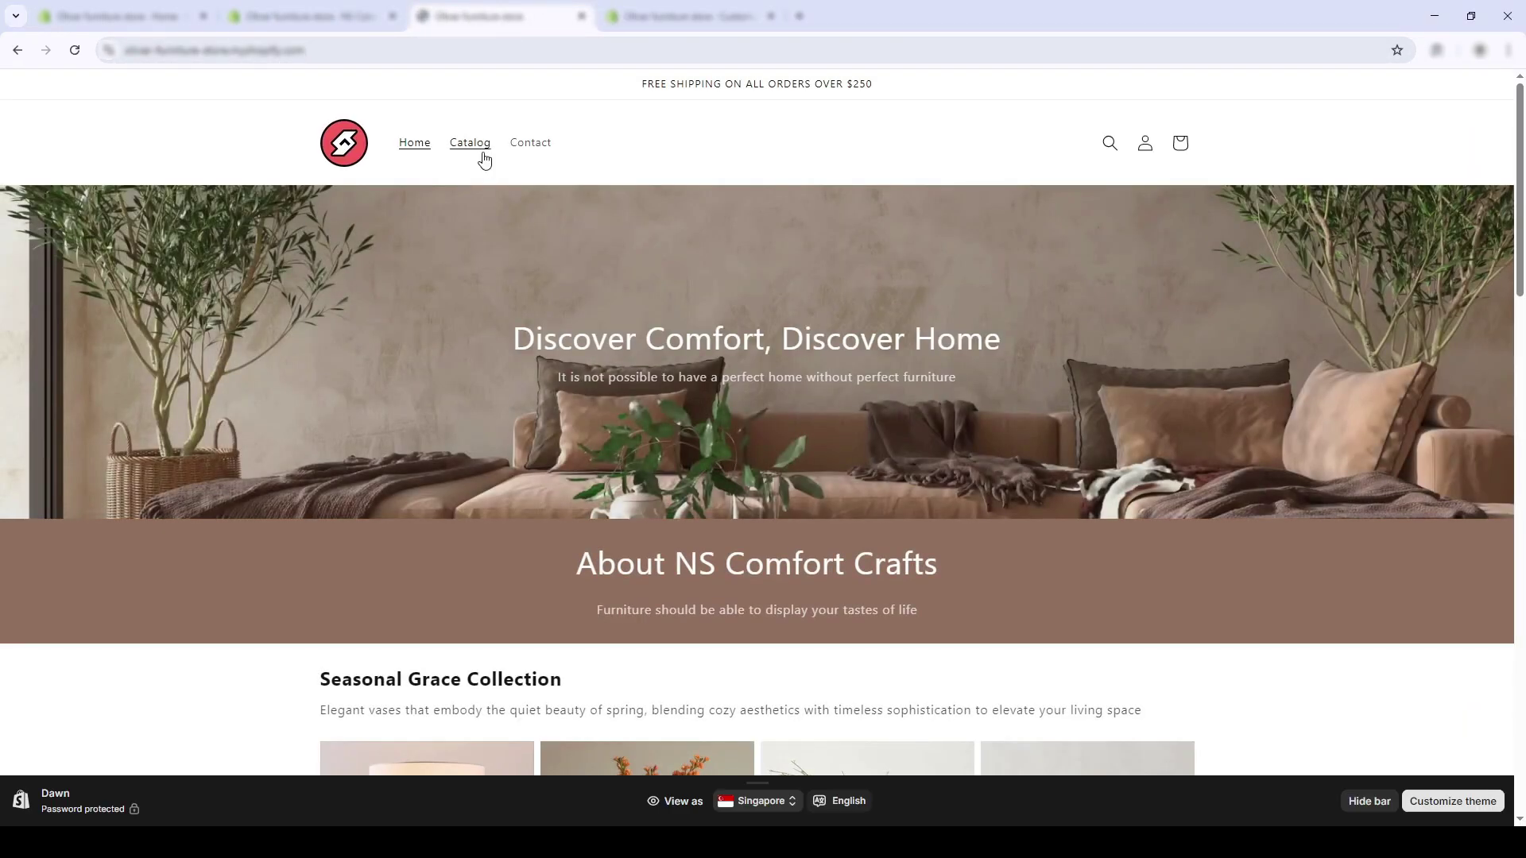
Step: In the catalog, try Blazer size L, beige and pink Curtains, and brown Dress shoes
left_click(484, 158)
scroll(481, 157, "down", 2)
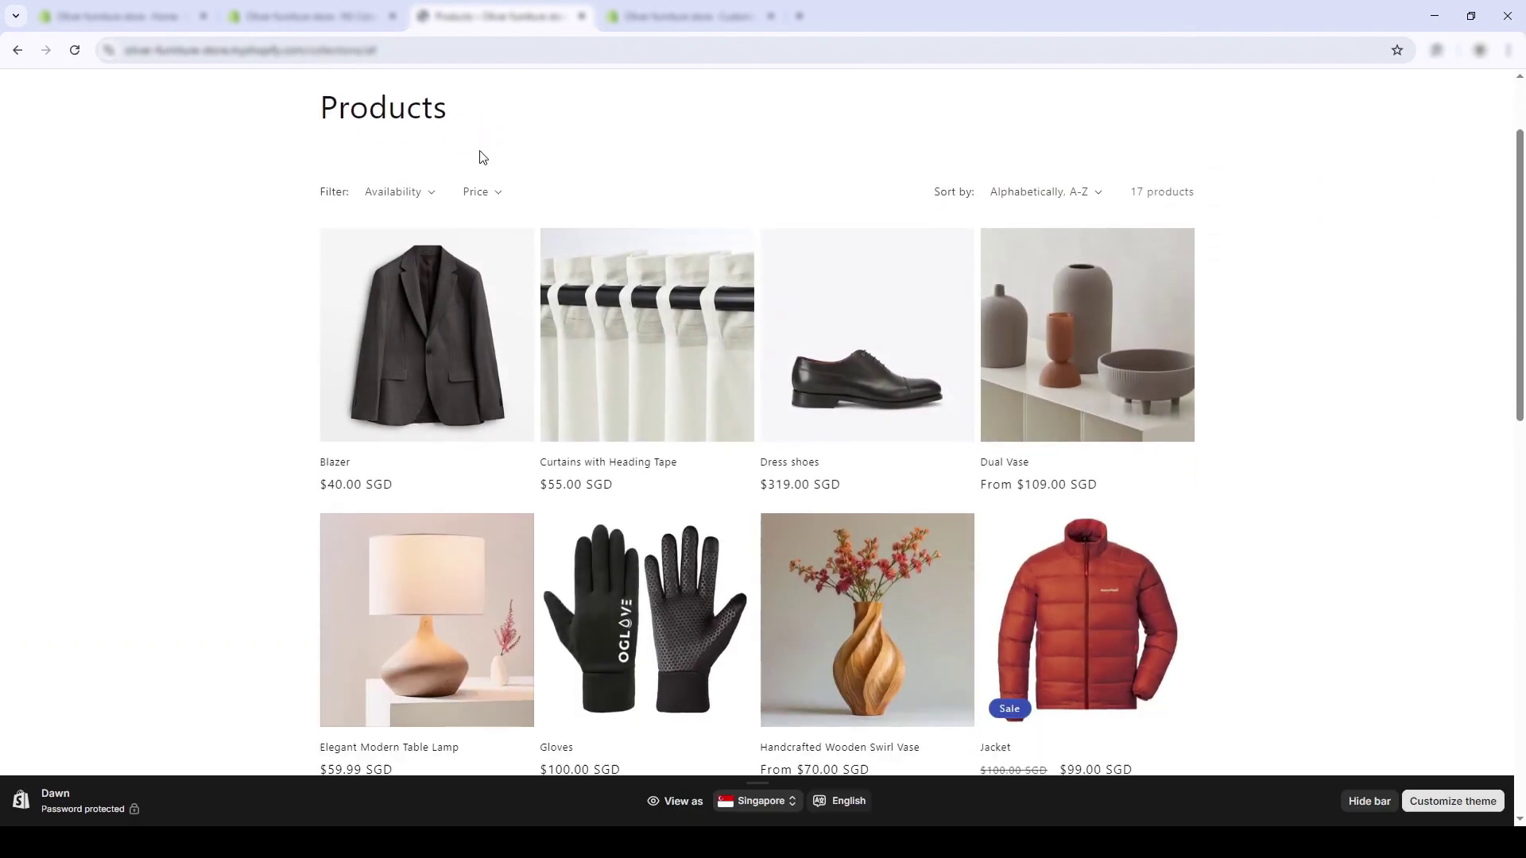
left_click(436, 534)
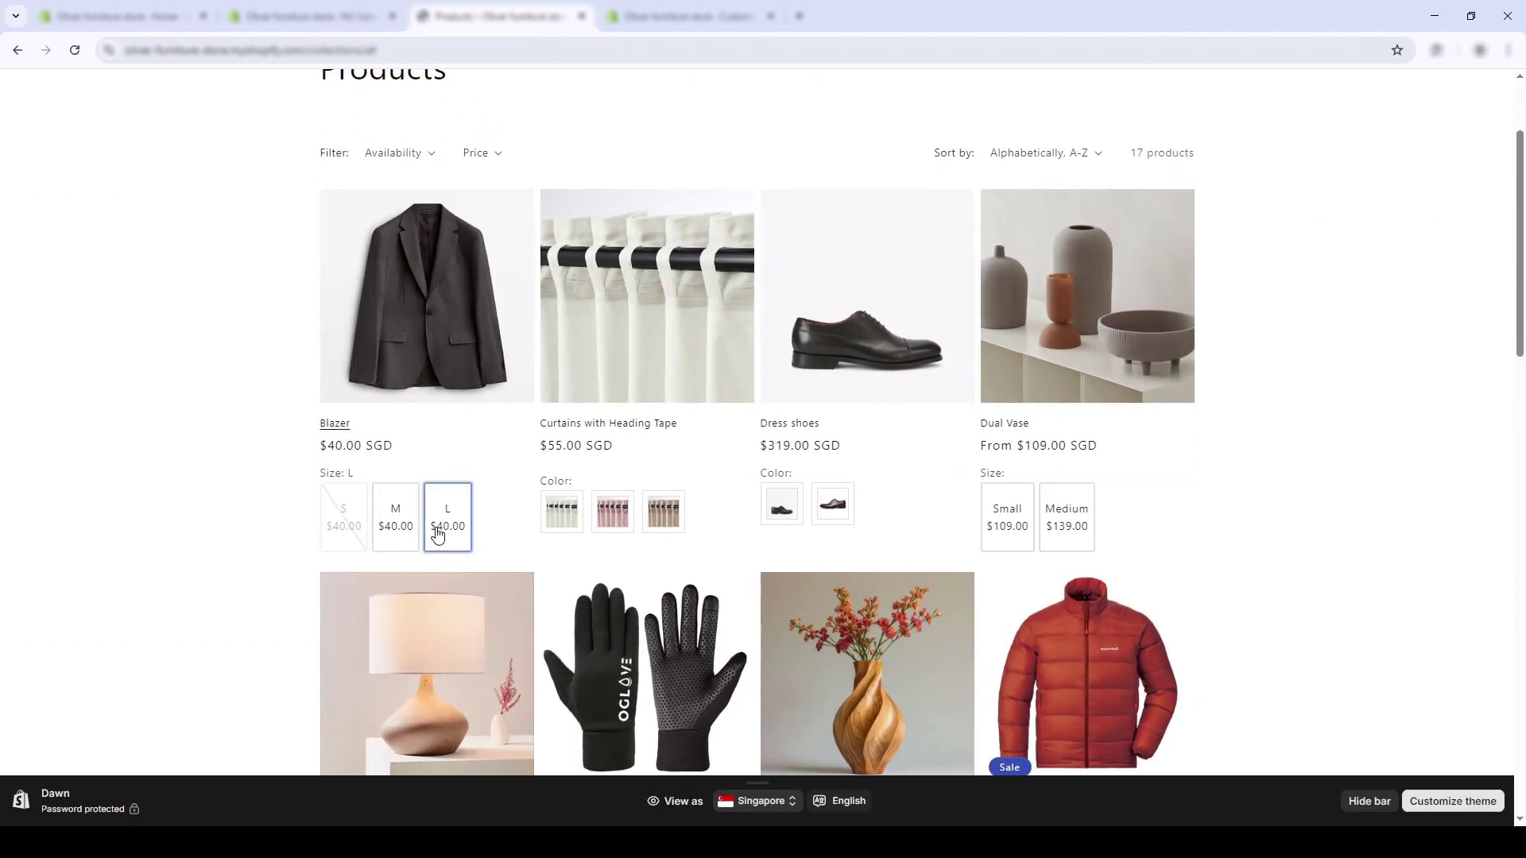
left_click(660, 520)
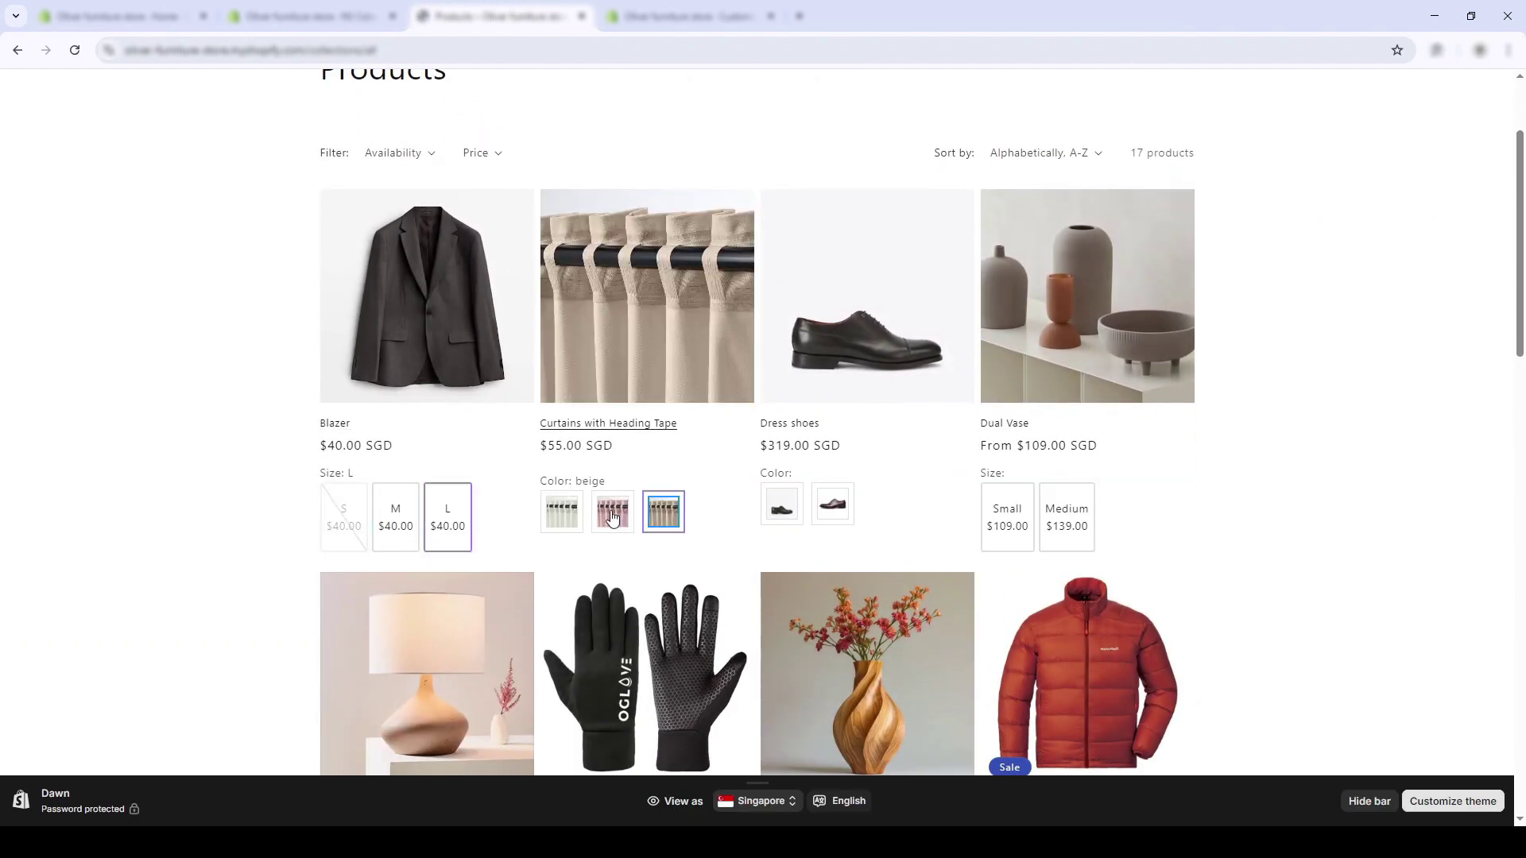
left_click(611, 515)
left_click(830, 505)
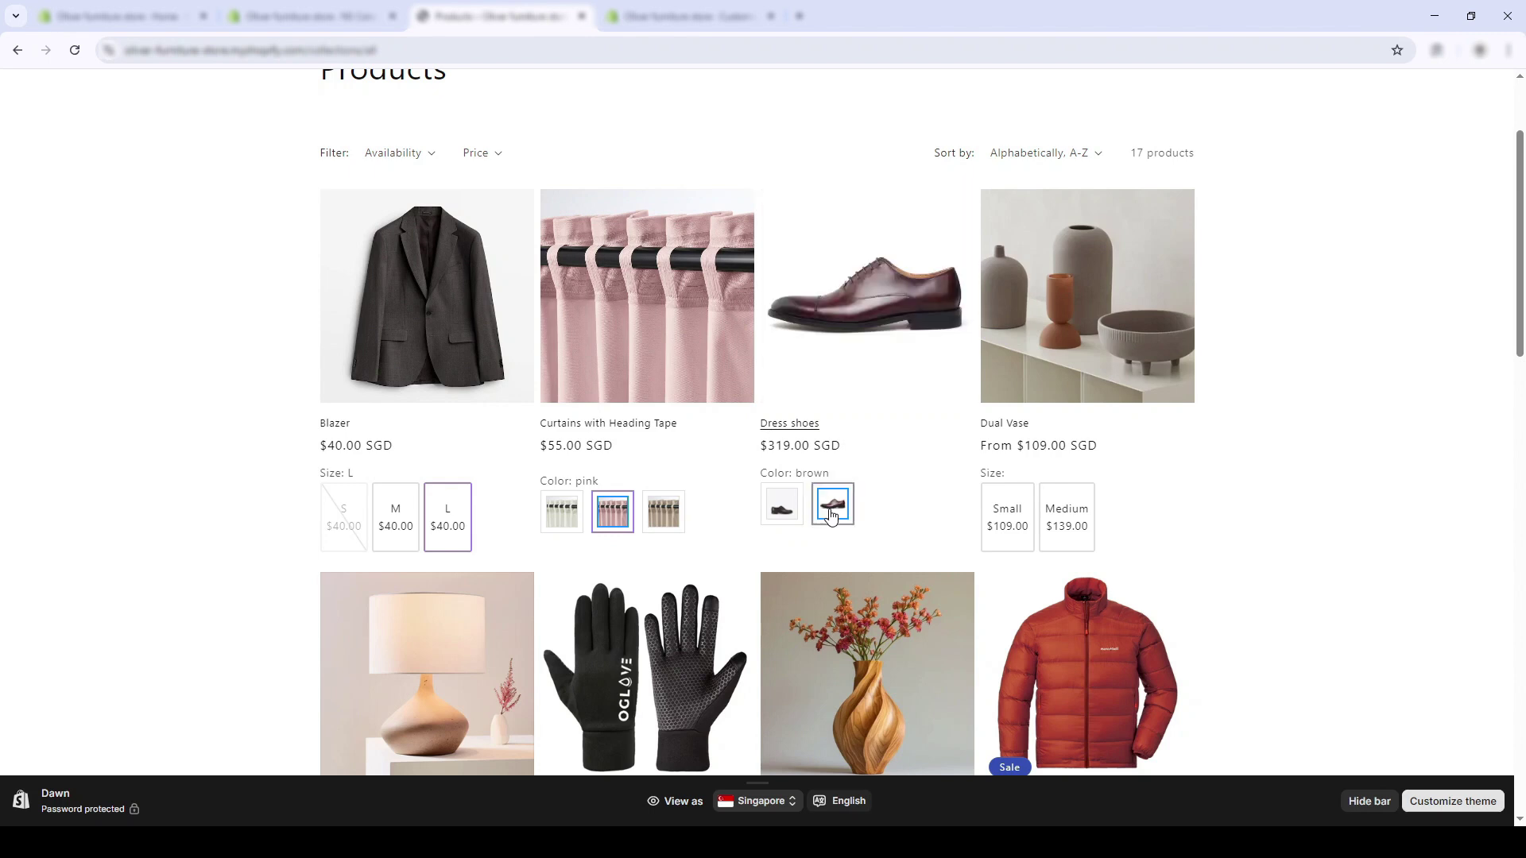
Step: Try the Long Jacket, Cylindrical vase, lamp colours, Black work lamp and Dotted cushion cover
scroll(1033, 437, "down", 5)
left_click(1011, 515)
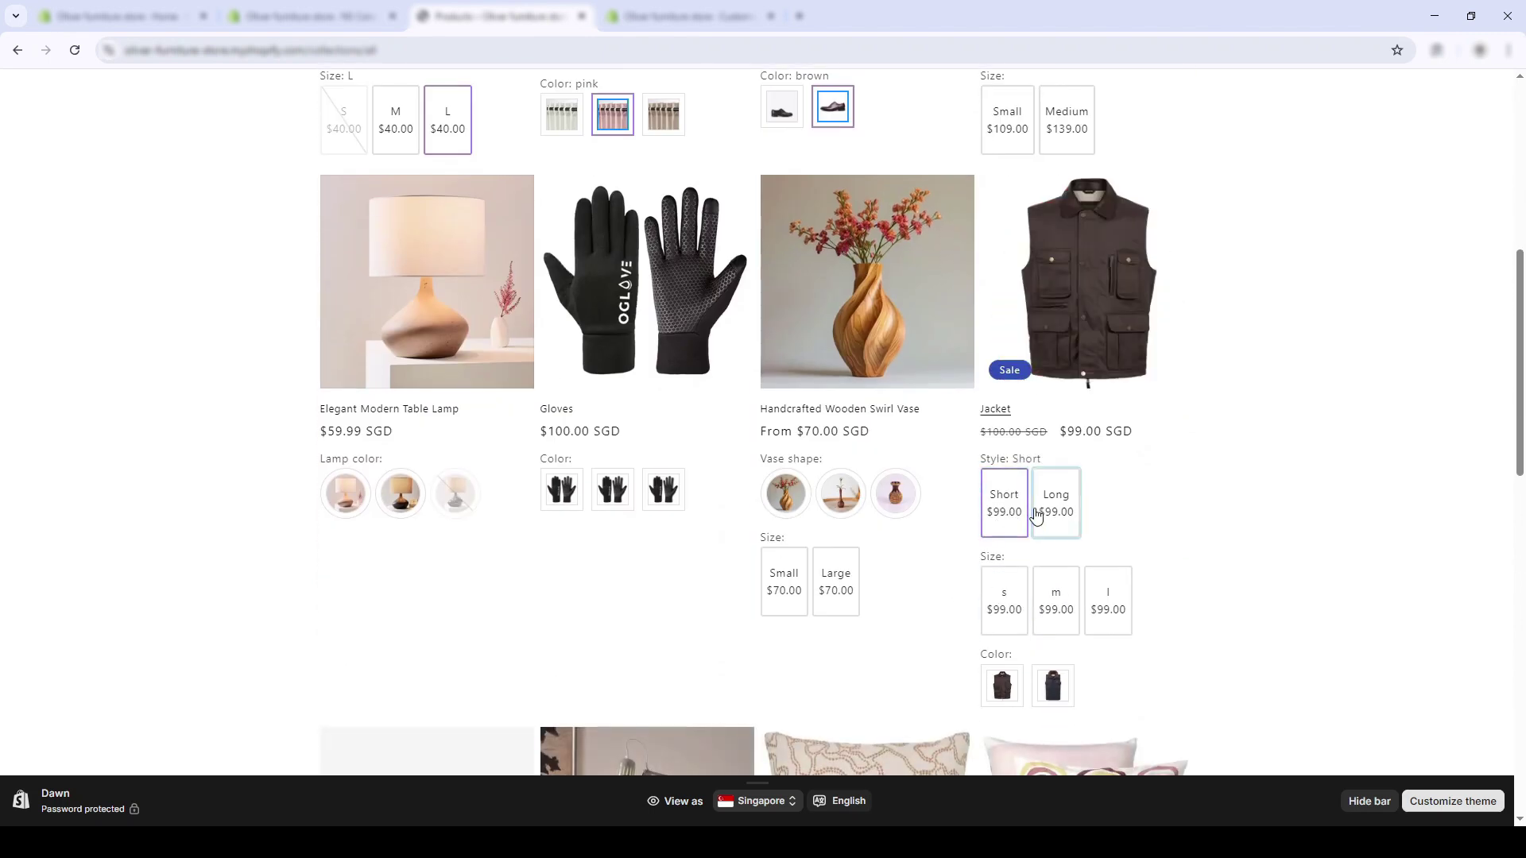
left_click(1038, 514)
left_click(785, 493)
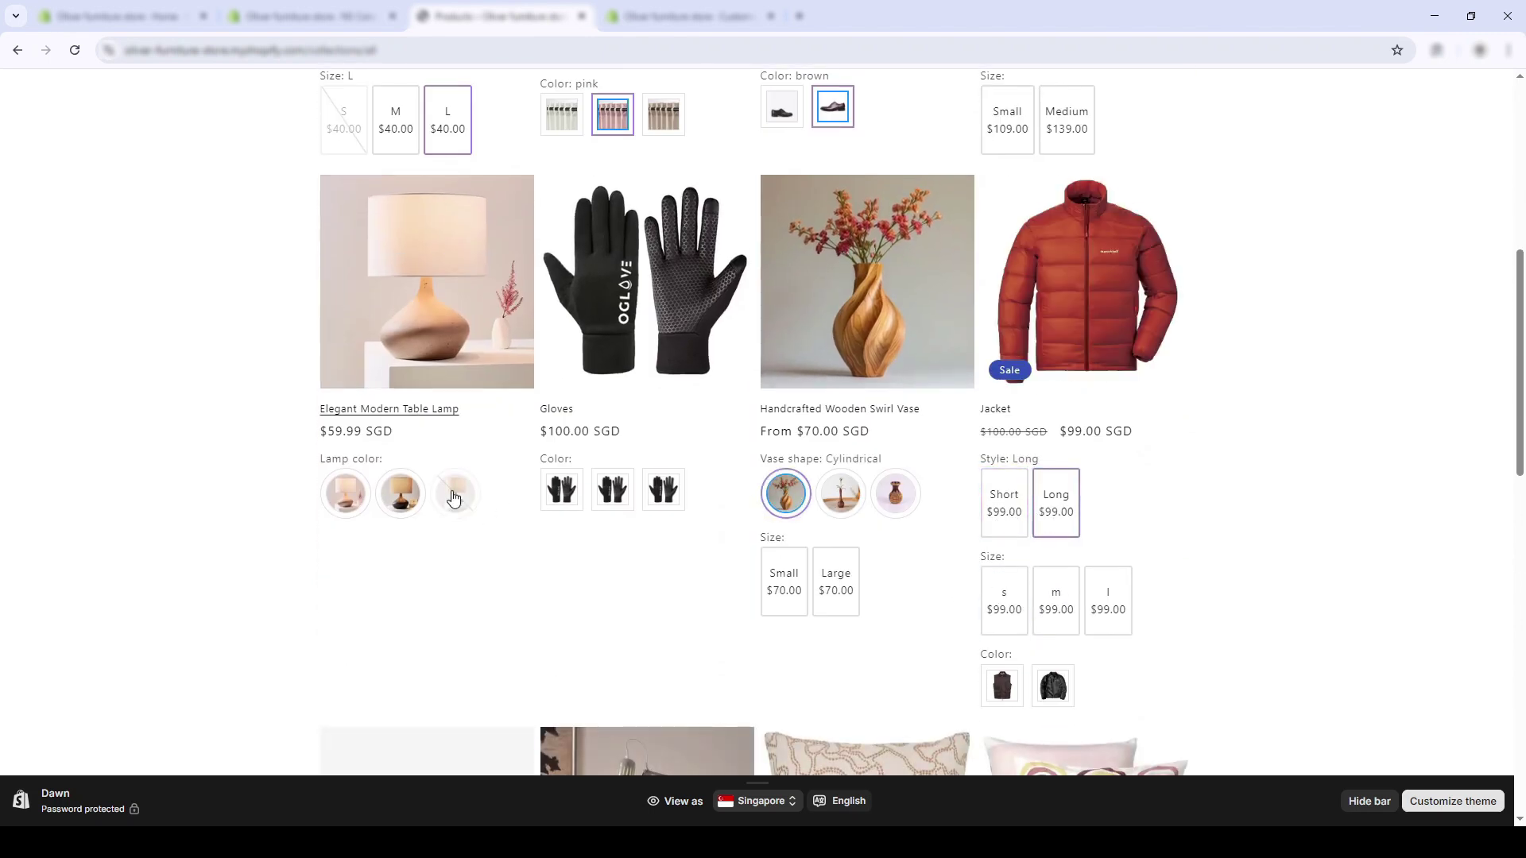
left_click(400, 493)
scroll(429, 501, "down", 7)
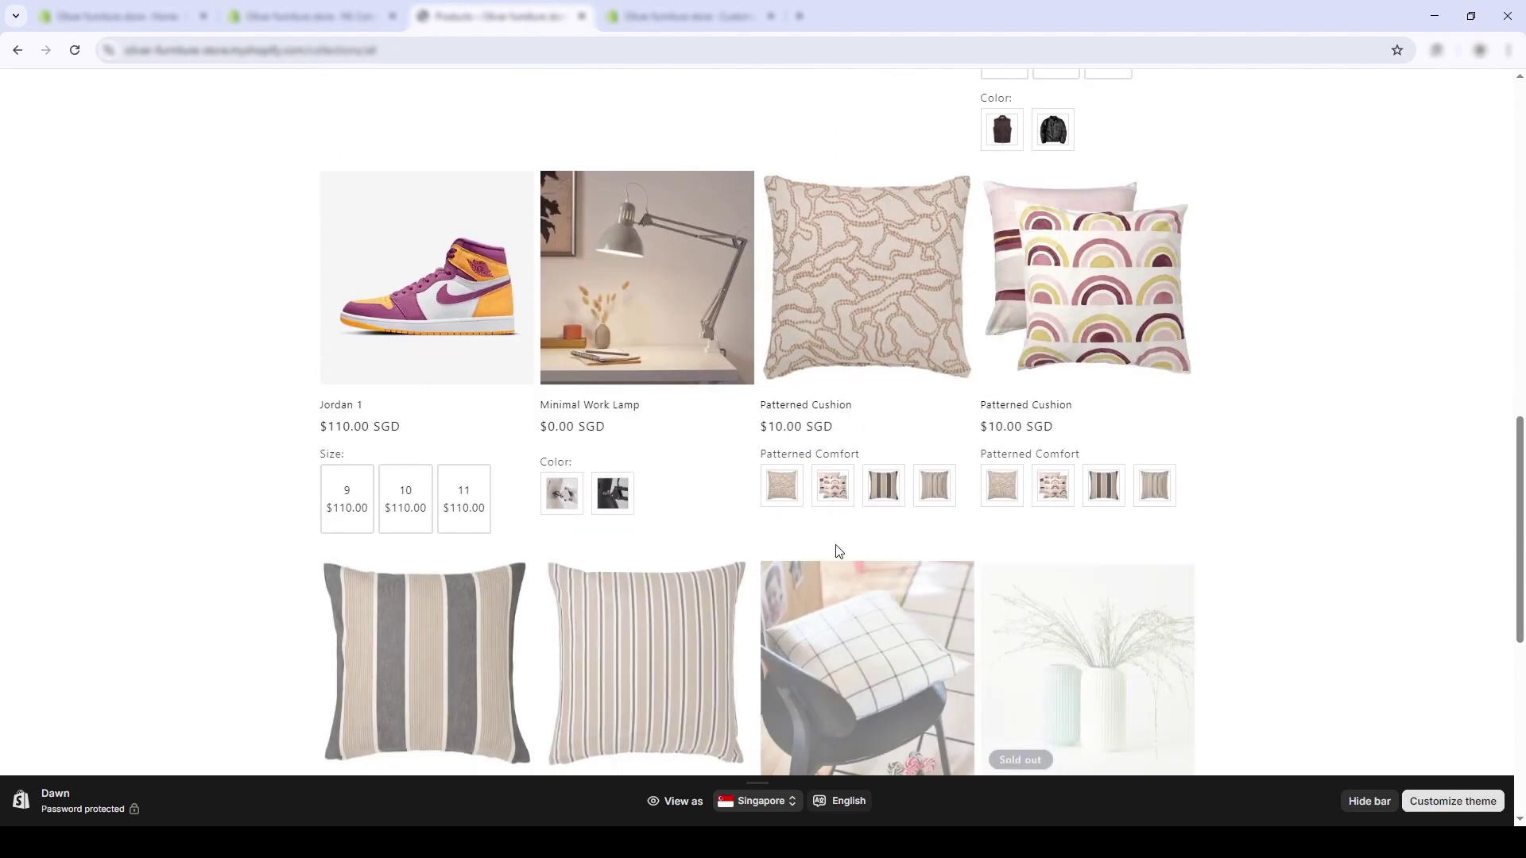
left_click(614, 495)
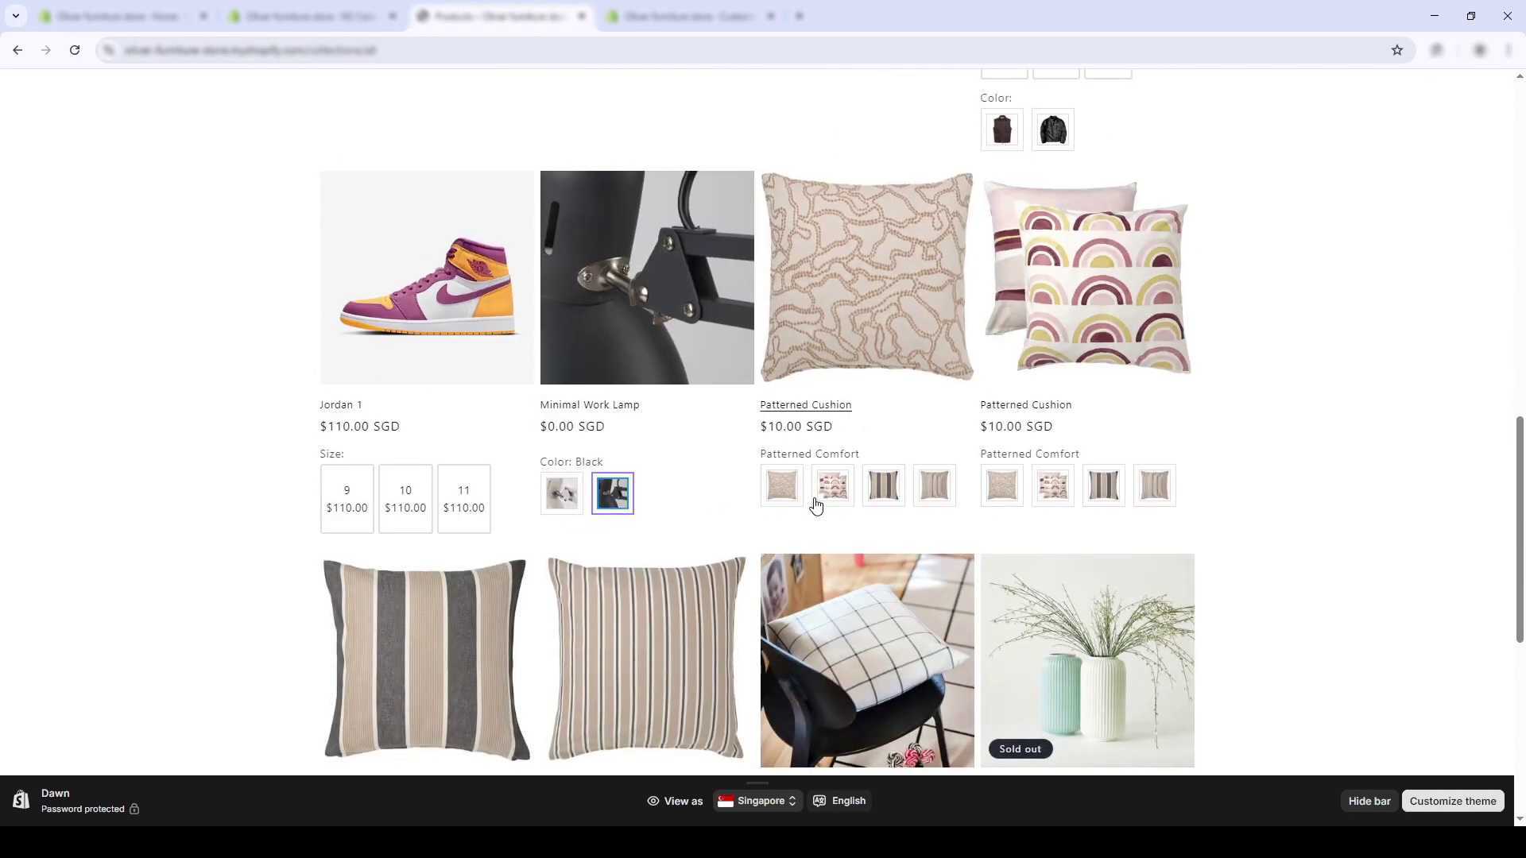
scroll(816, 503, "down", 4)
left_click(834, 556)
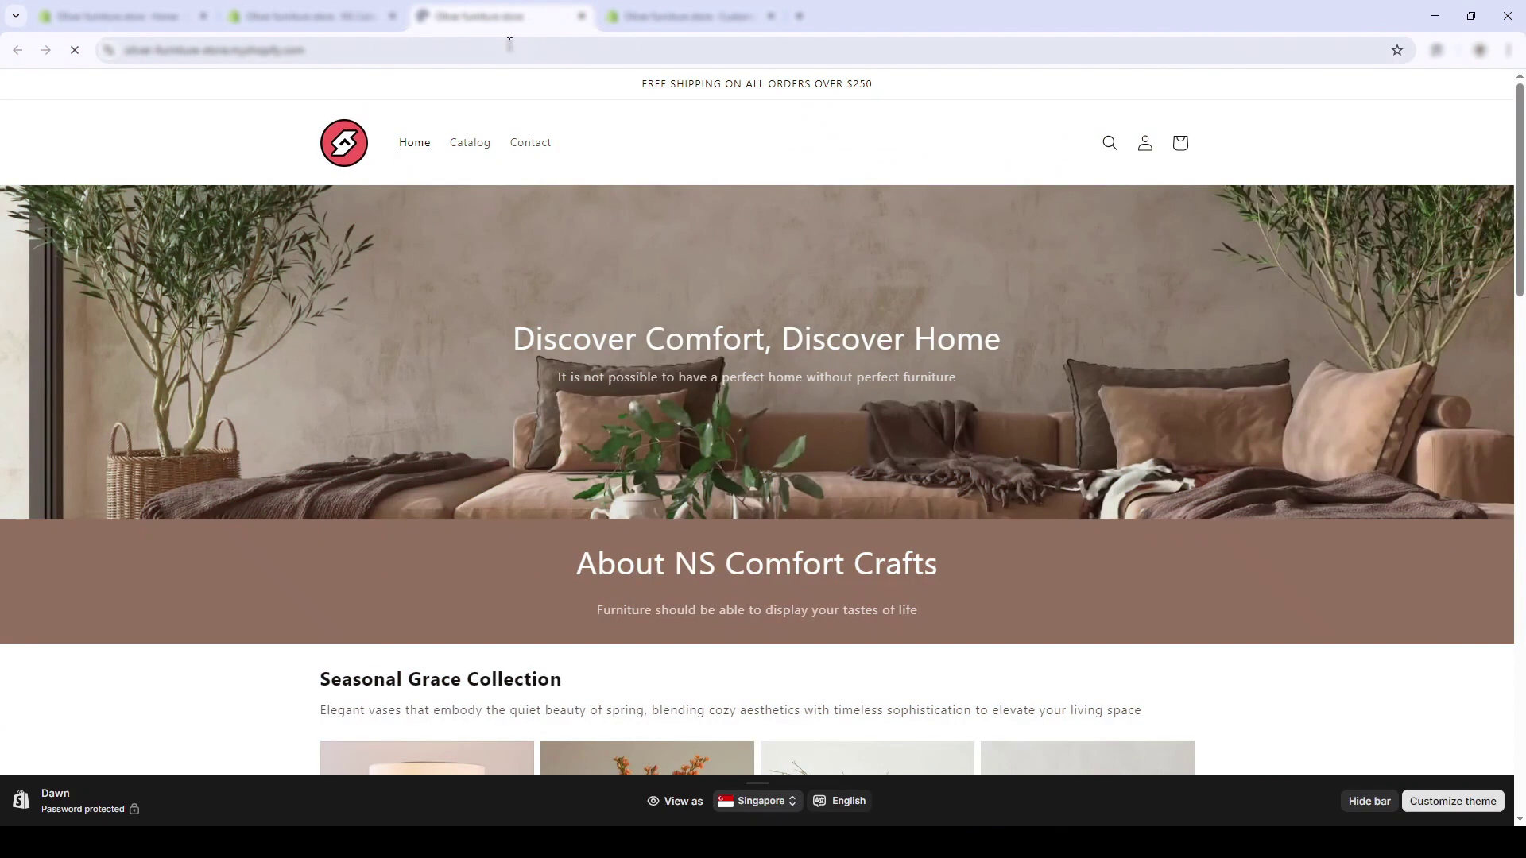
Step: On the home page, try Gourd then Turnip vase shapes, dark-base then Light lamp, and Black work lamp
scroll(545, 179, "down", 4)
scroll(546, 179, "down", 2)
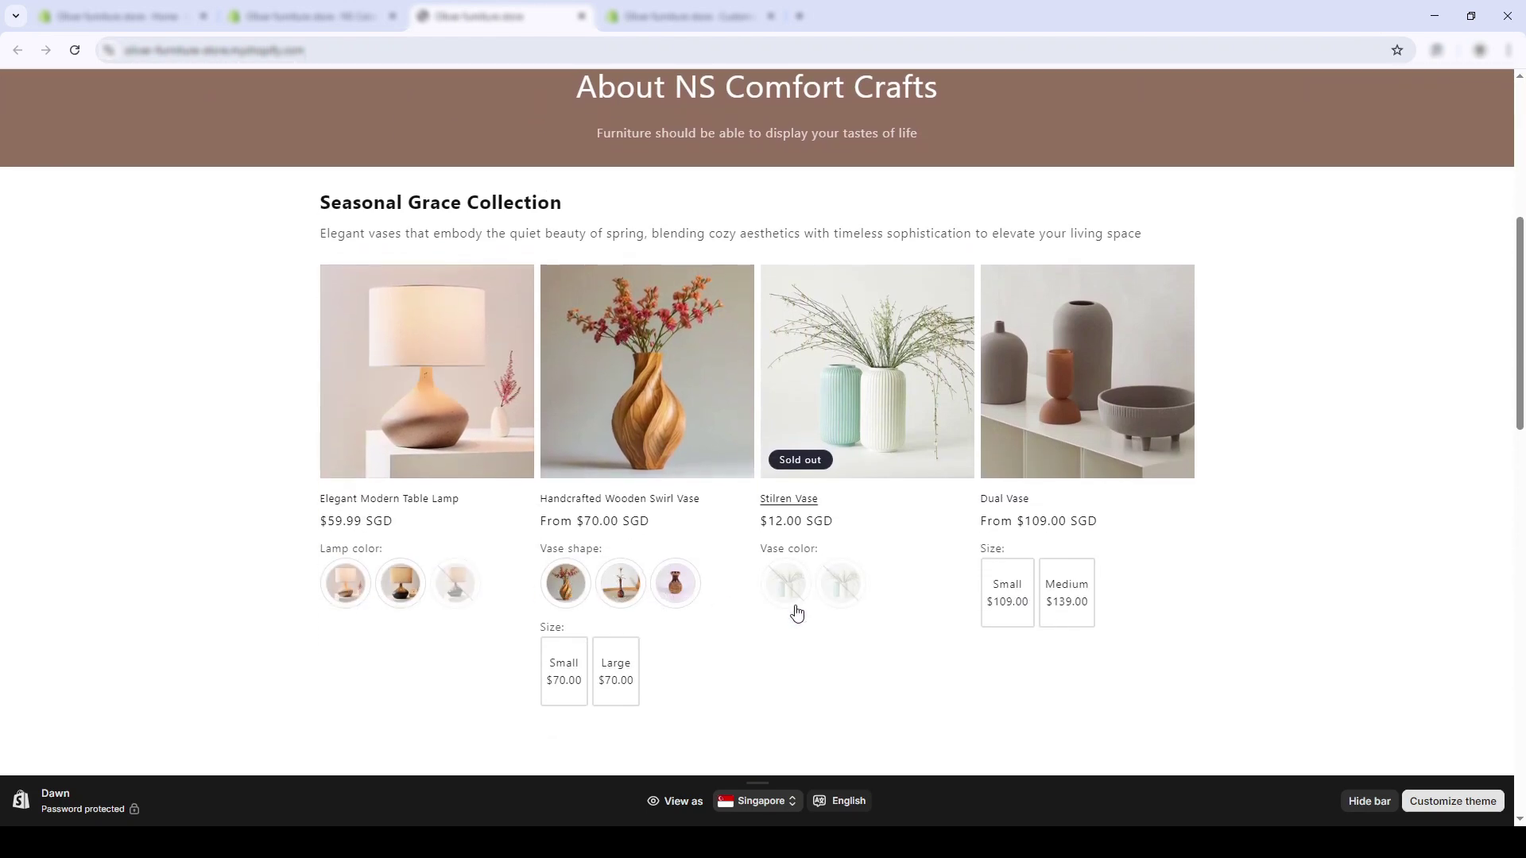
left_click(683, 595)
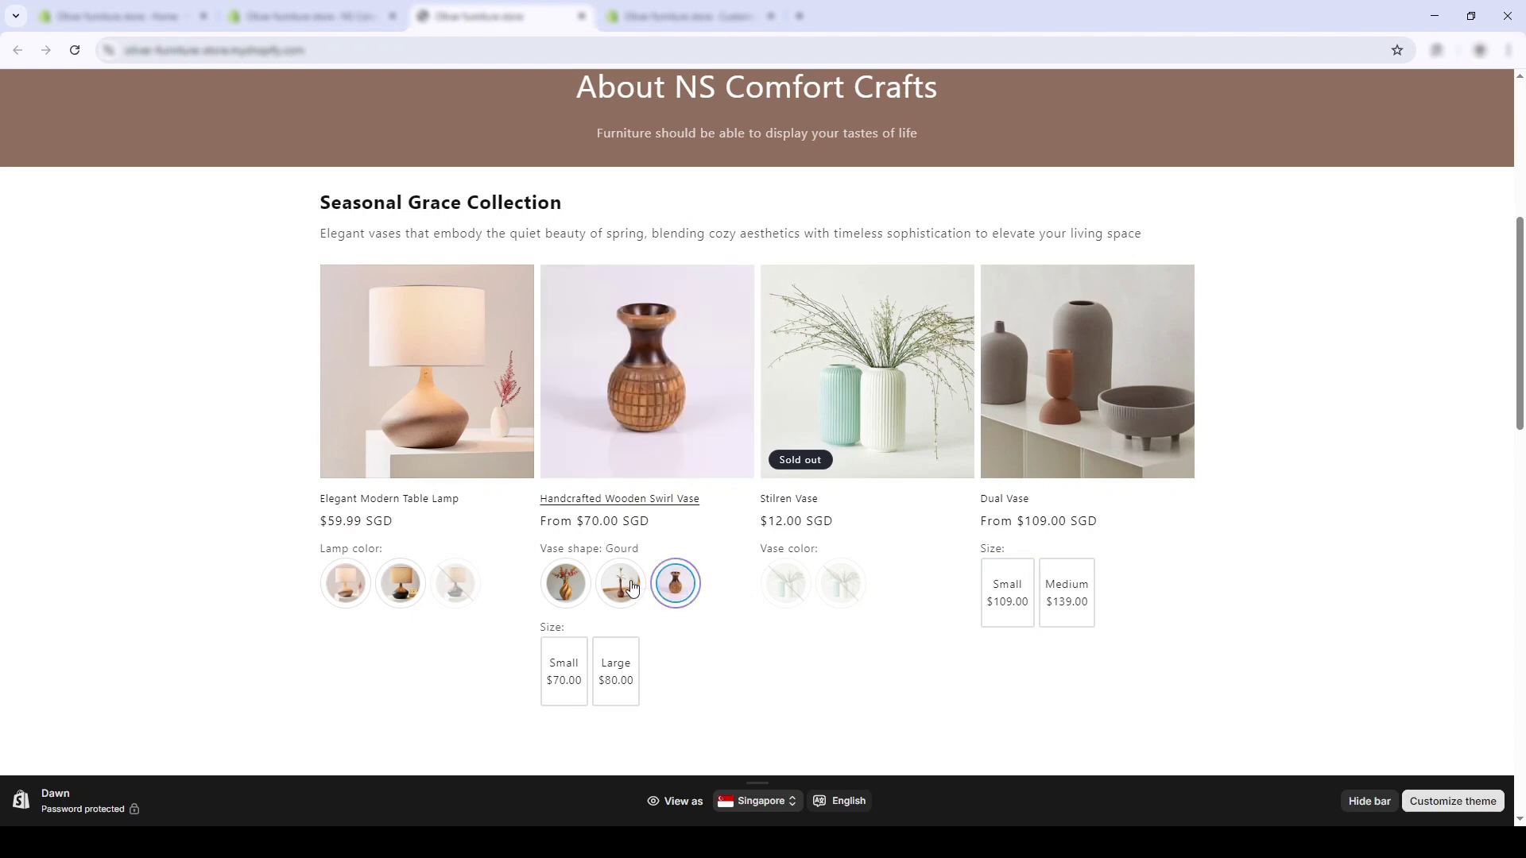
left_click(622, 589)
left_click(402, 596)
left_click(344, 580)
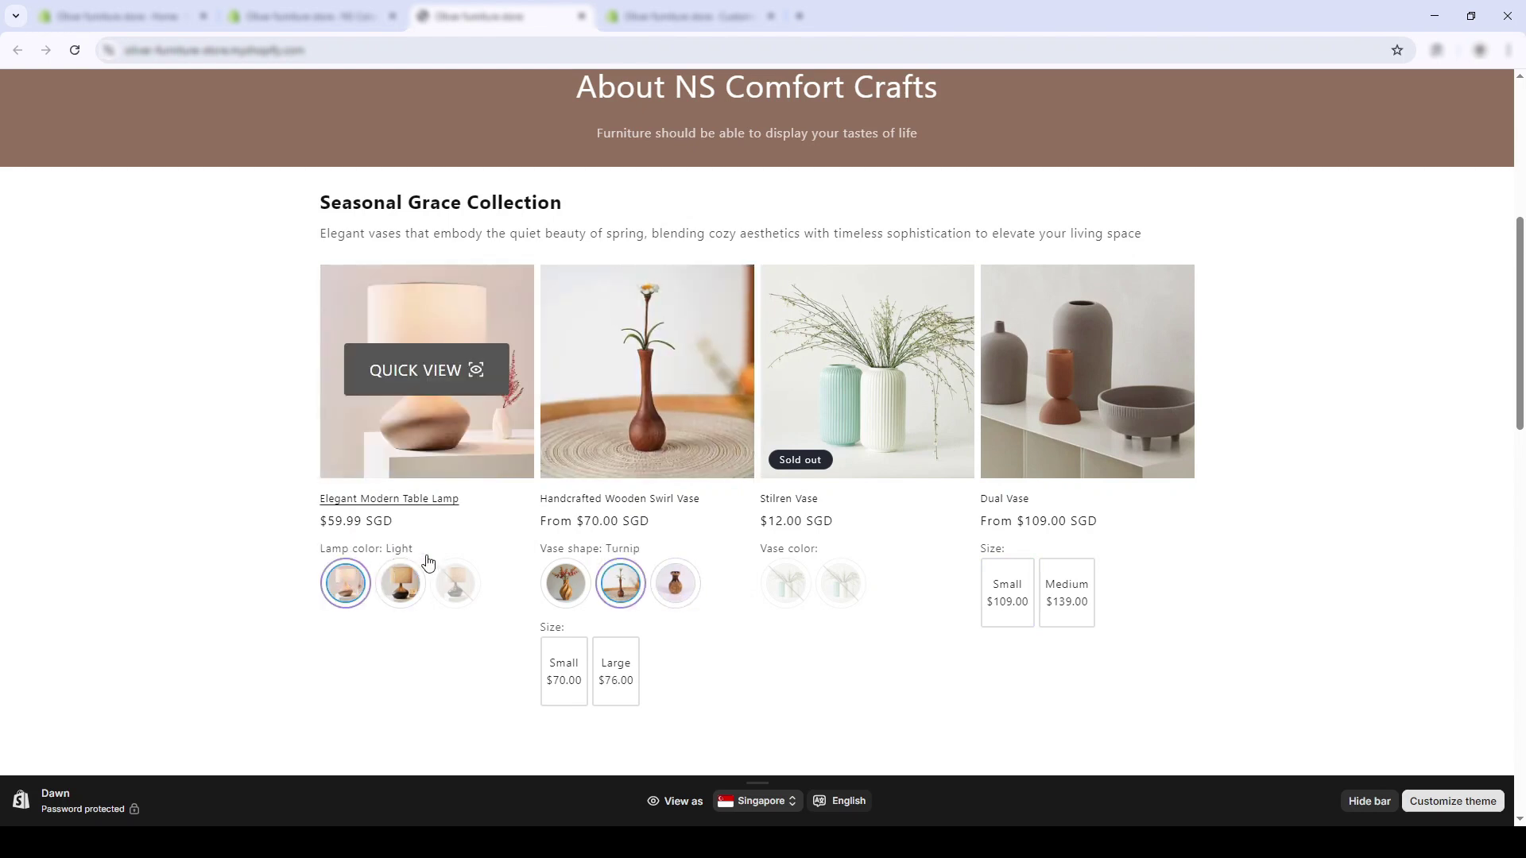
scroll(604, 620, "down", 7)
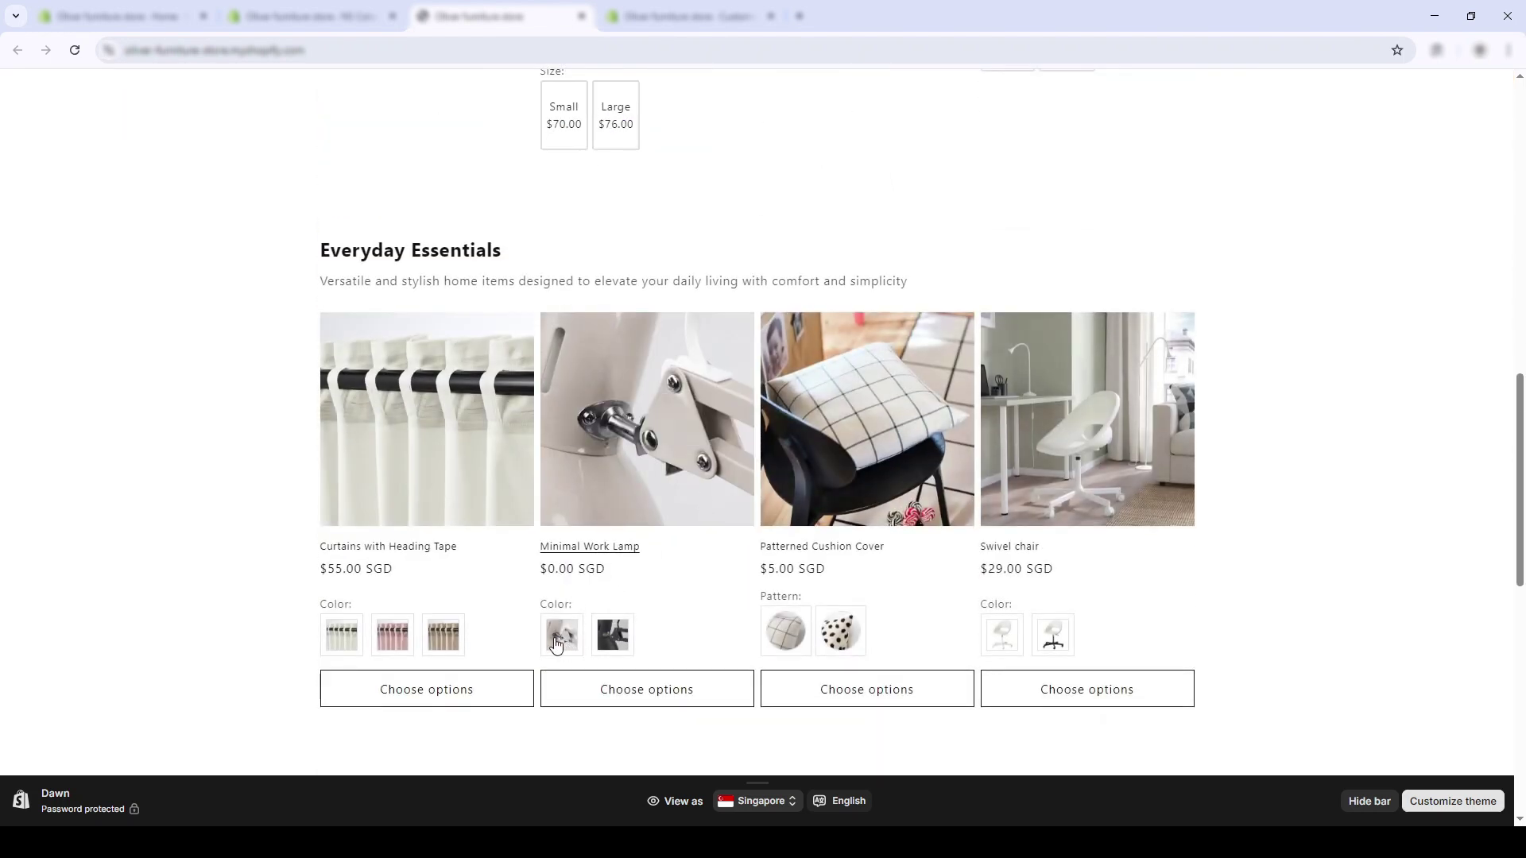
left_click(609, 637)
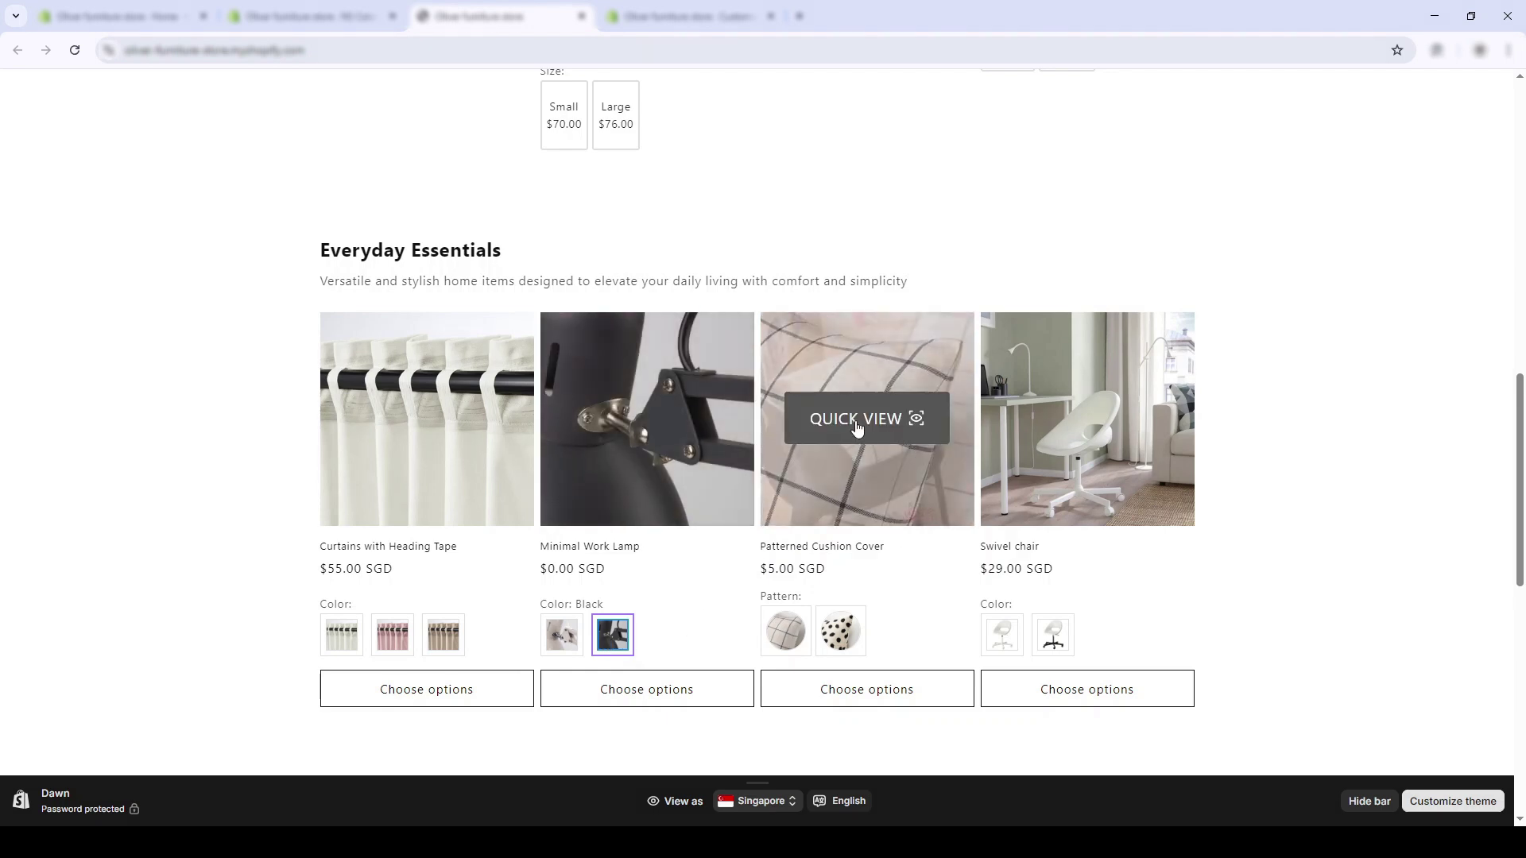
left_click(869, 433)
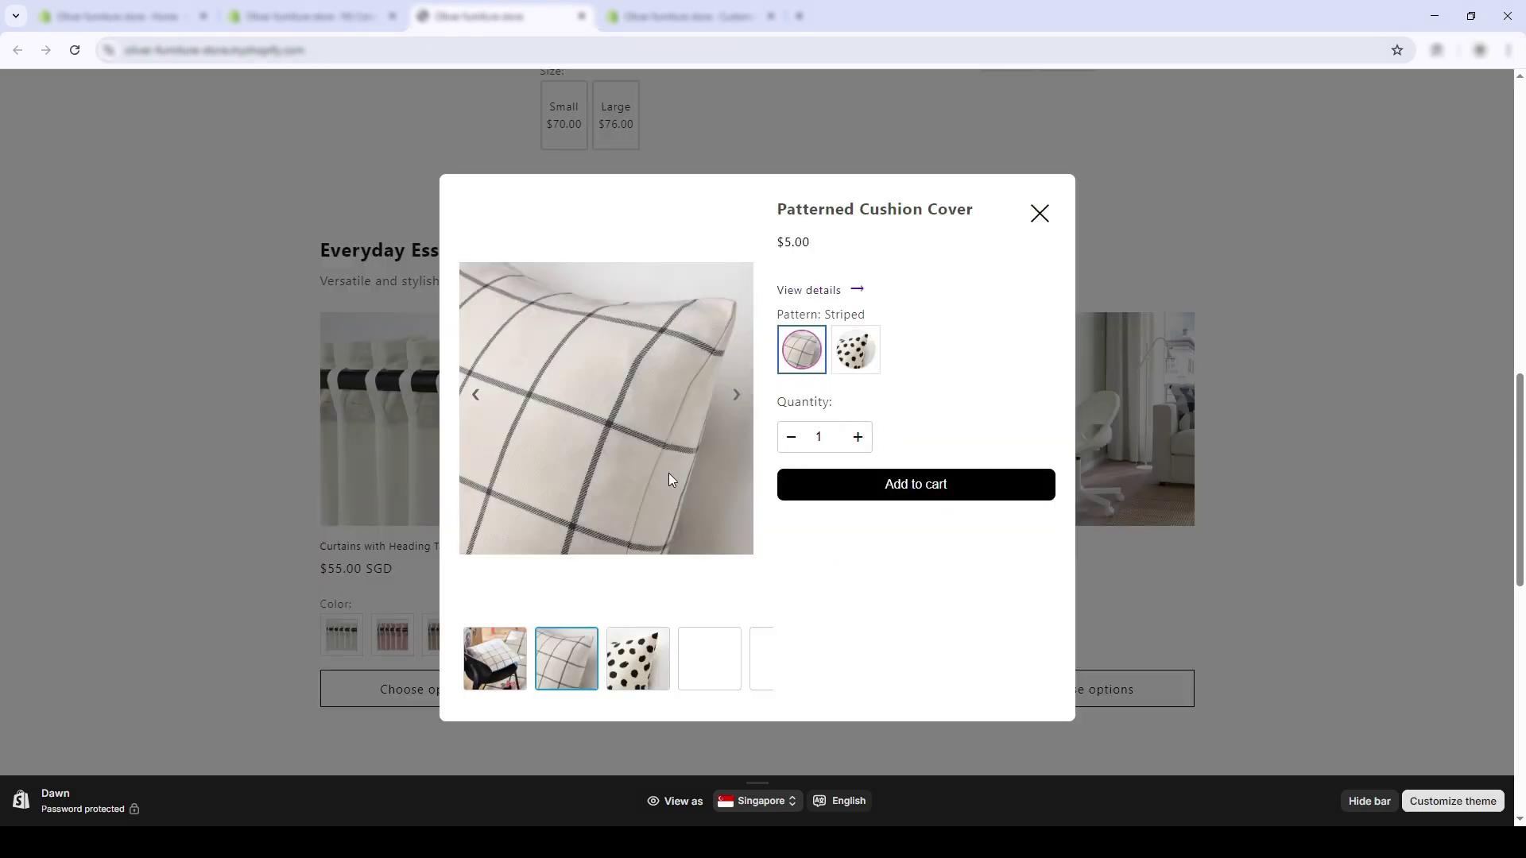
left_click(853, 350)
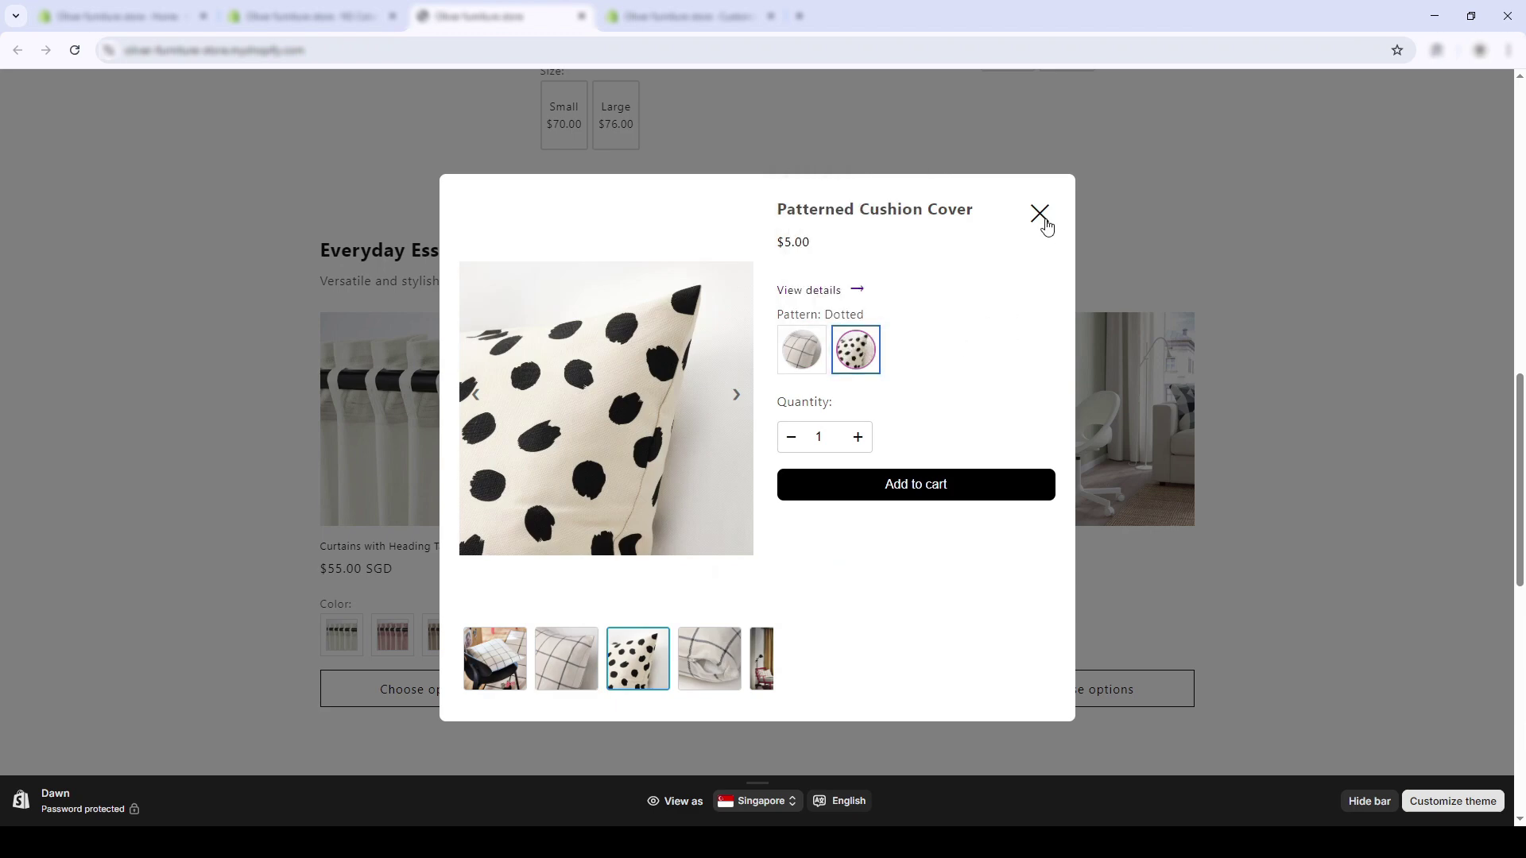
left_click(1040, 213)
scroll(968, 409, "up", 5)
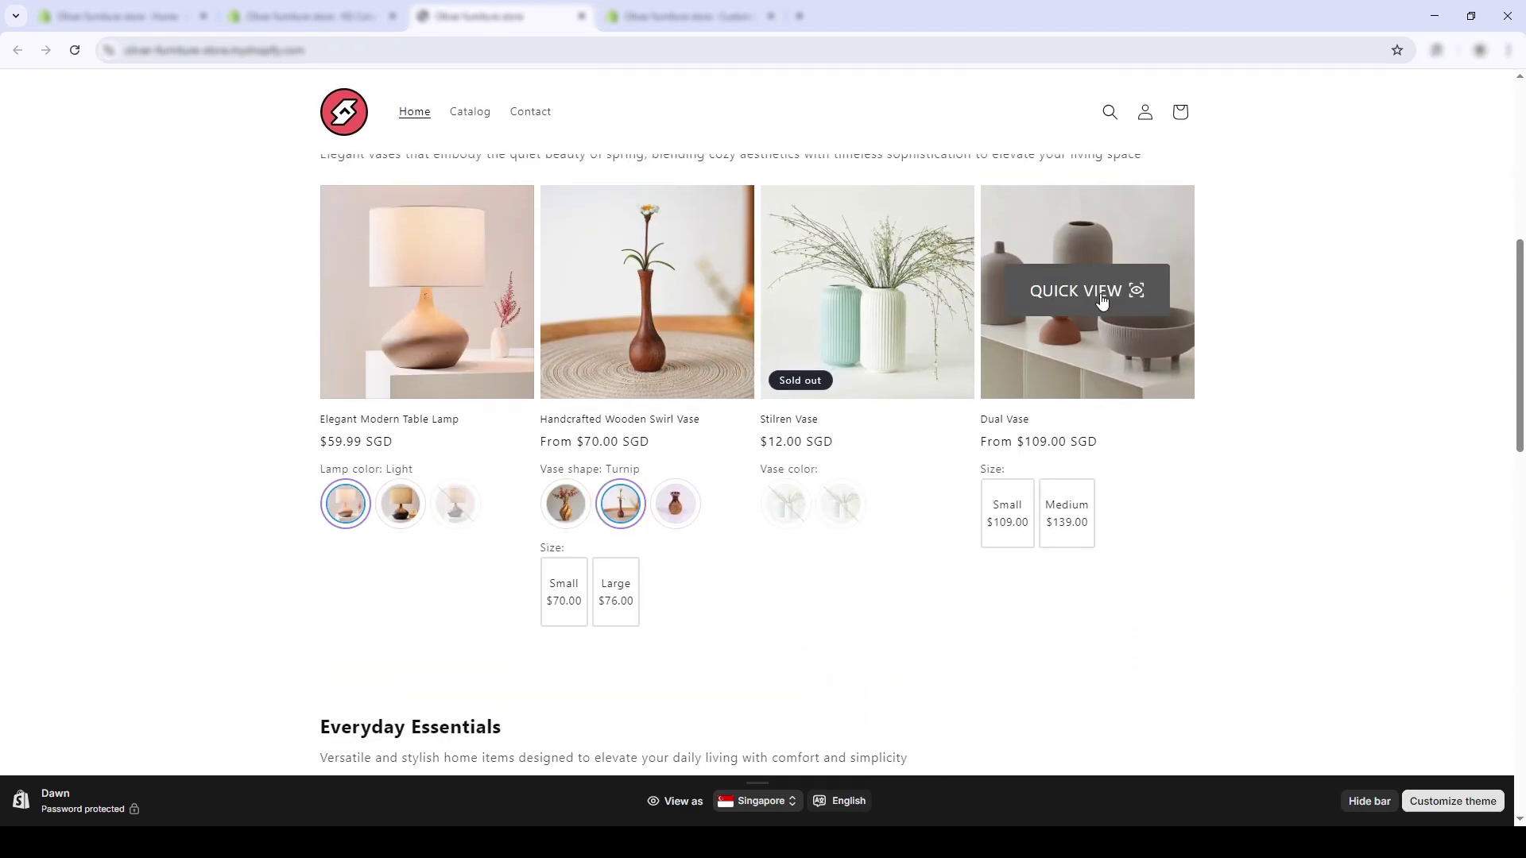
left_click(1105, 301)
left_click(846, 348)
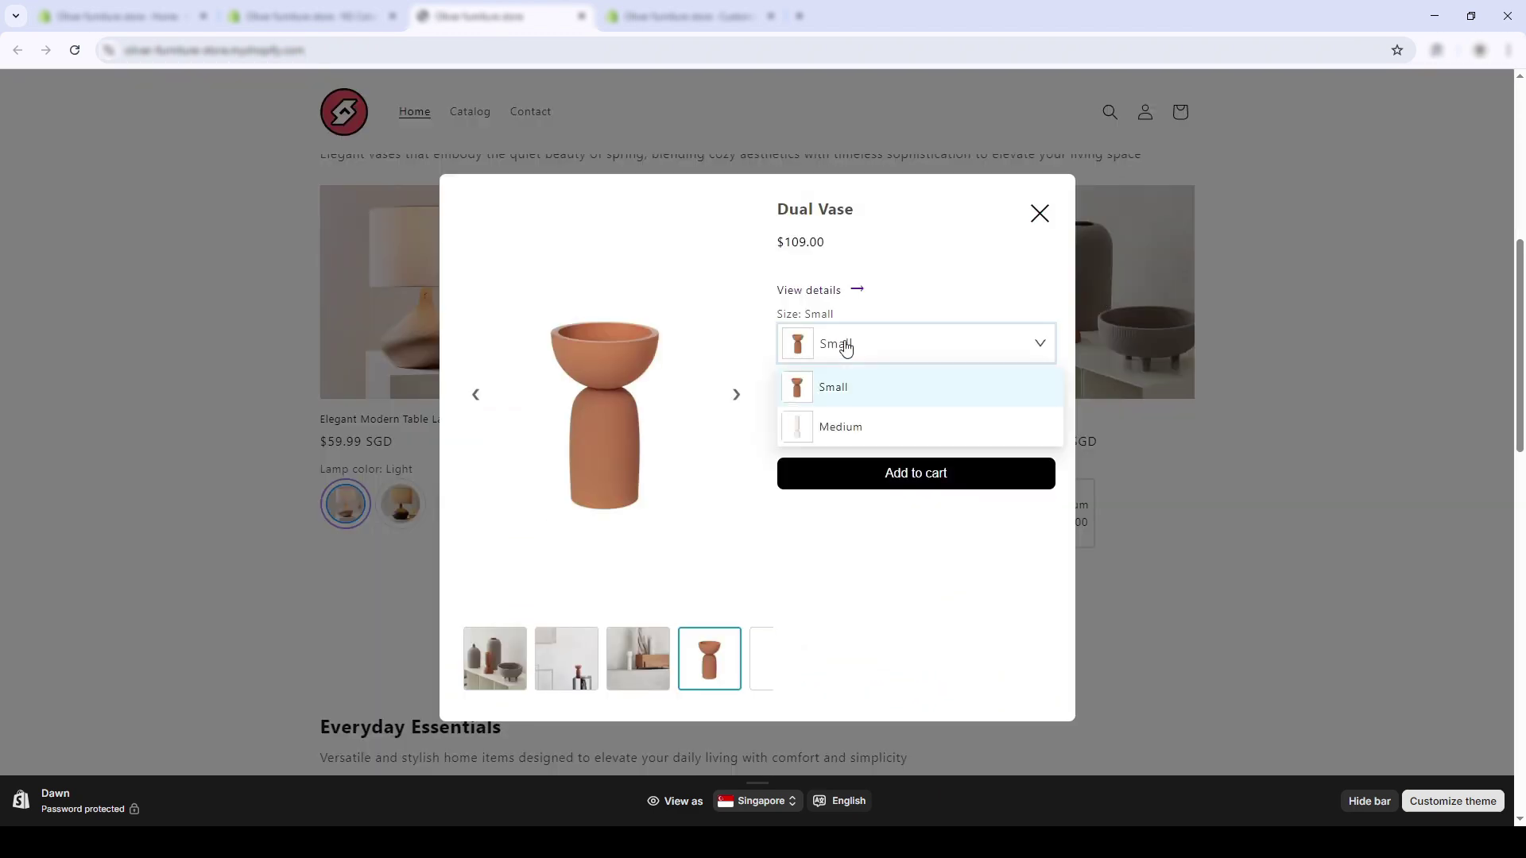
left_click(852, 426)
left_click(1038, 214)
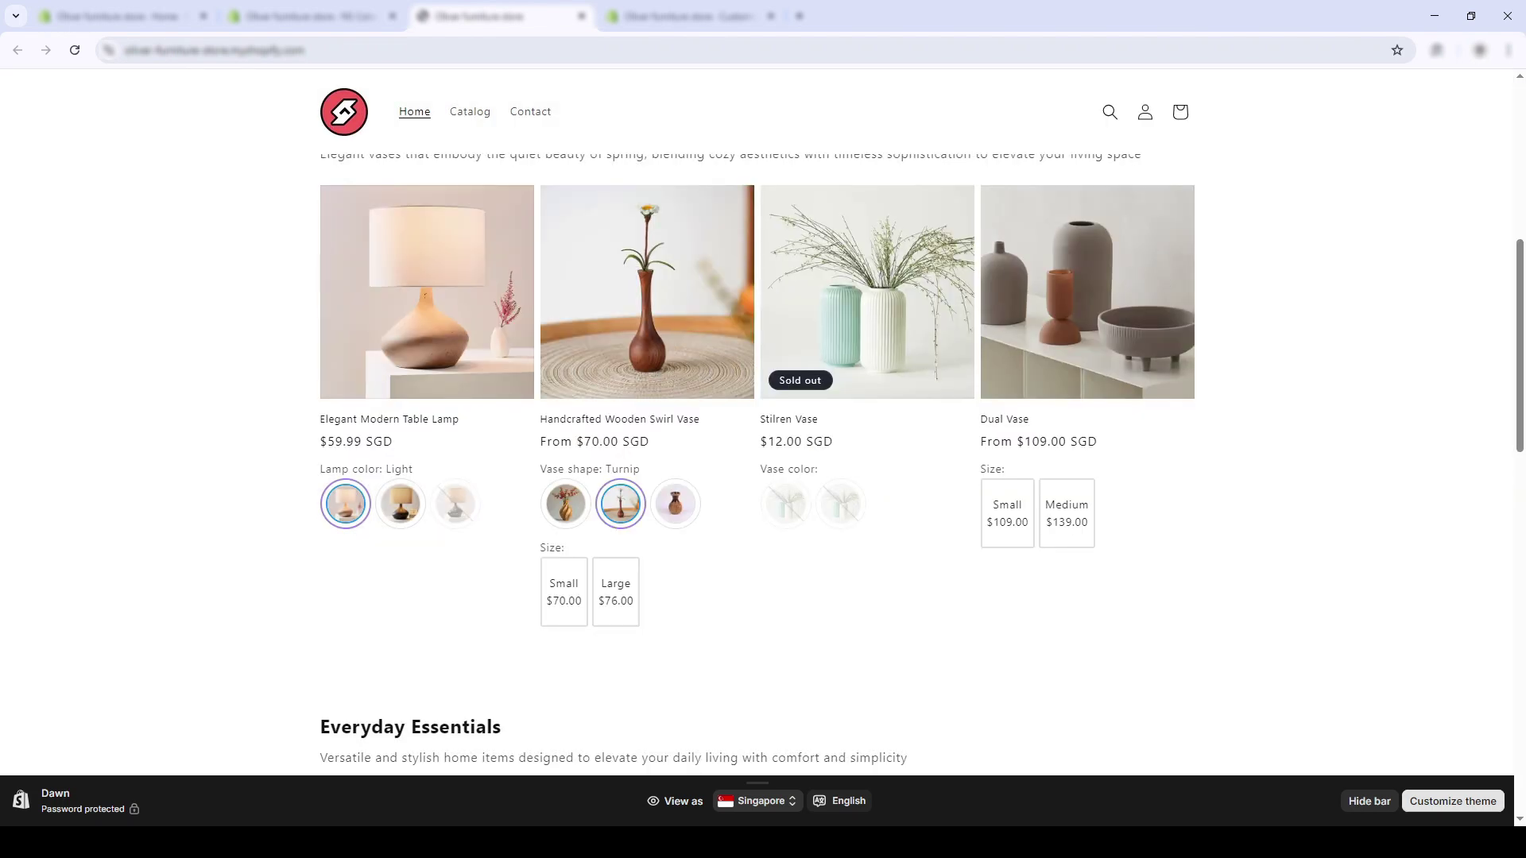